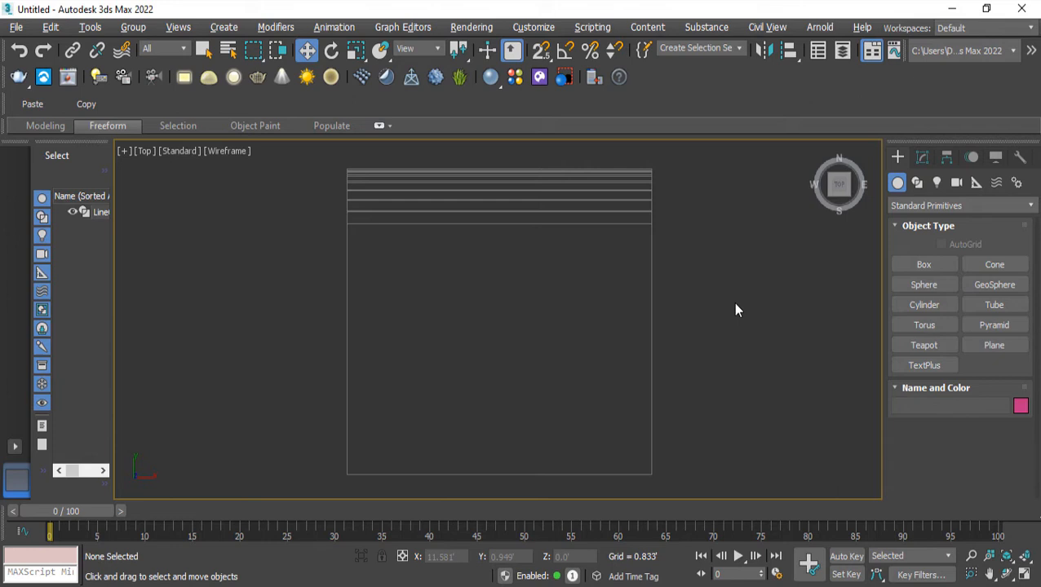
Step: Examine the curved backdrop in perspective along with its modifier stack, including the Line vertices, Extrude and Shell levels
key(z)
middle_drag(722, 235, 699, 233)
key(p)
alt+middle_drag(447, 340, 480, 343)
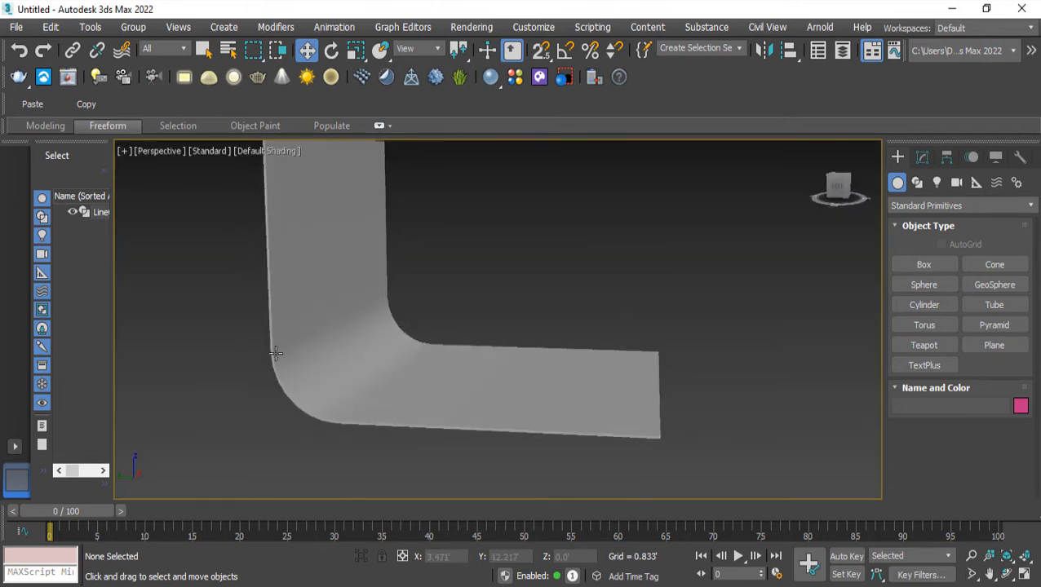
click(304, 330)
mouse_move(377, 375)
alt+middle_down()
mouse_move(427, 388)
mouse_move(414, 385)
alt+middle_up()
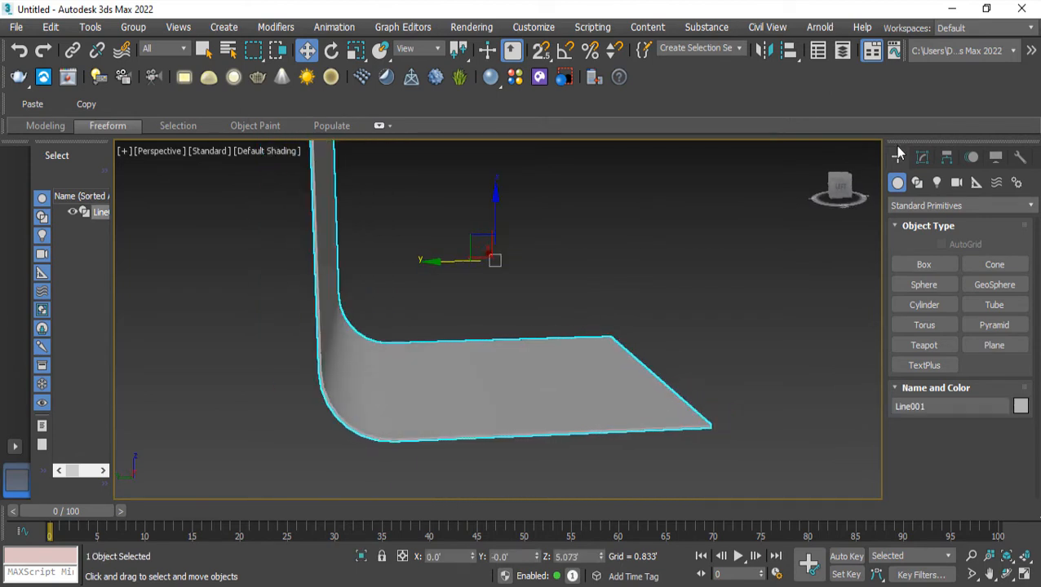
click(923, 157)
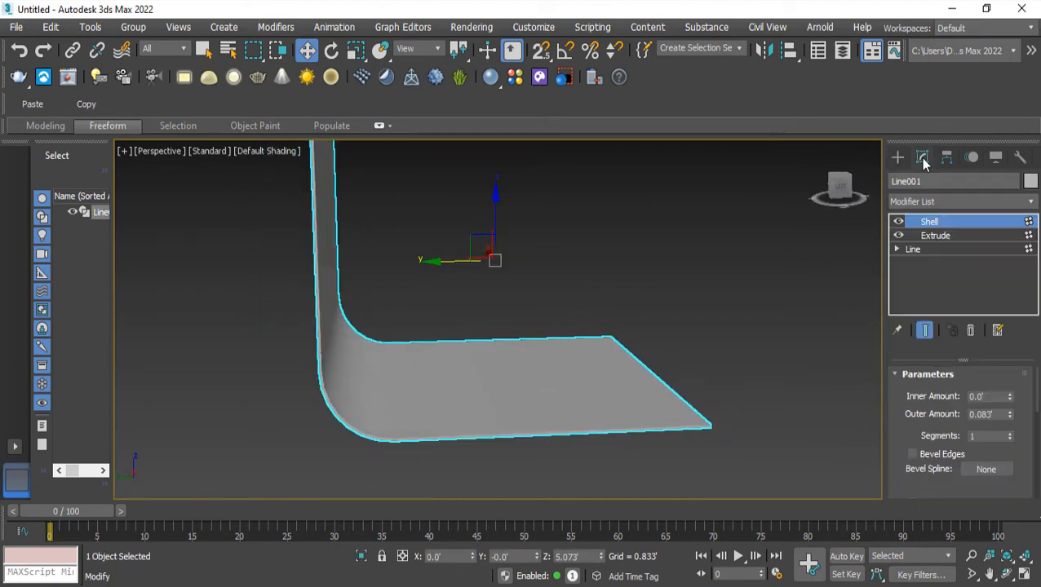
click(897, 250)
click(927, 262)
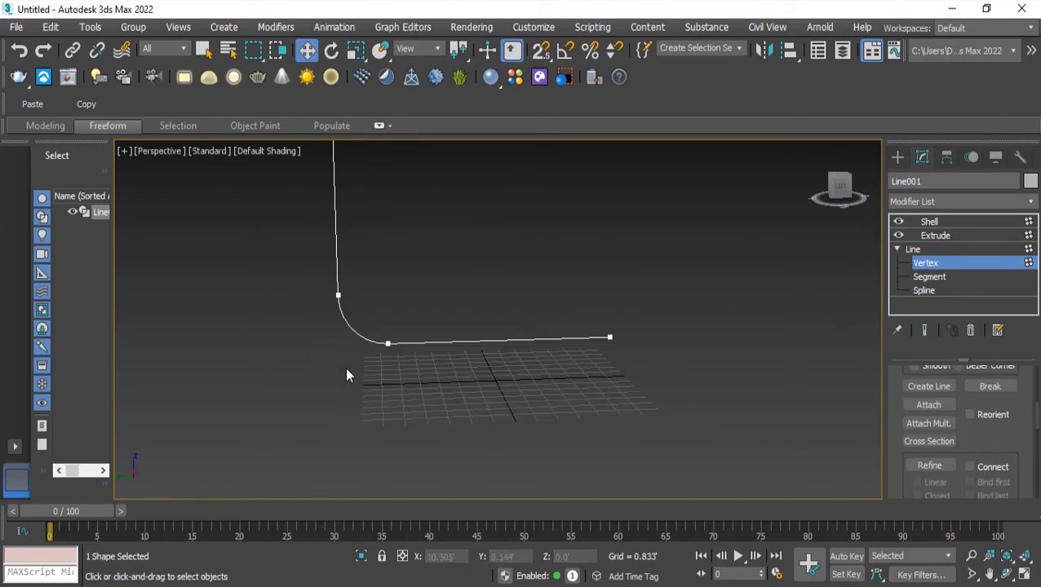
click(938, 236)
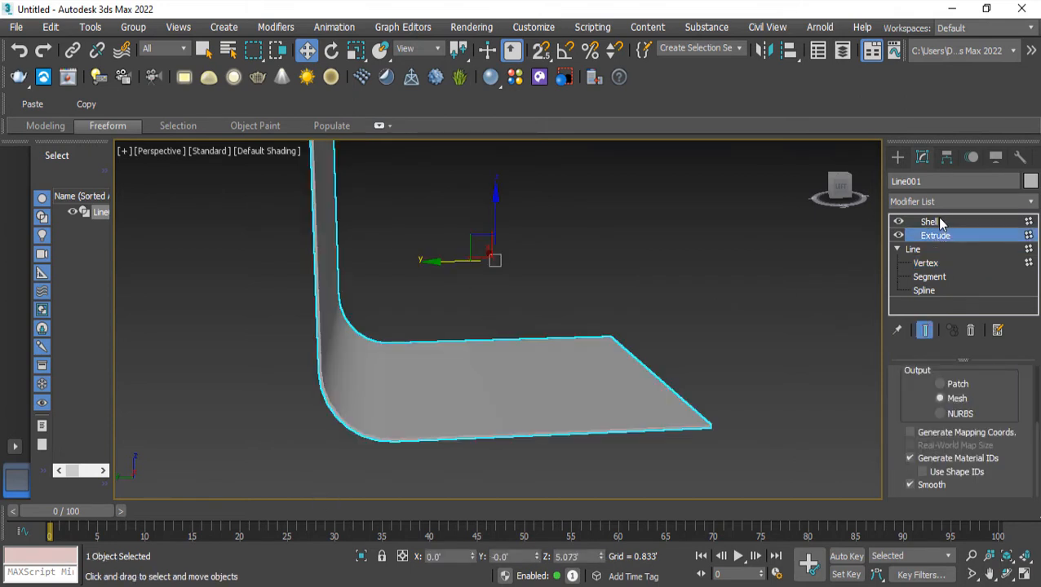
click(936, 221)
click(541, 298)
alt+middle_drag(541, 298, 674, 327)
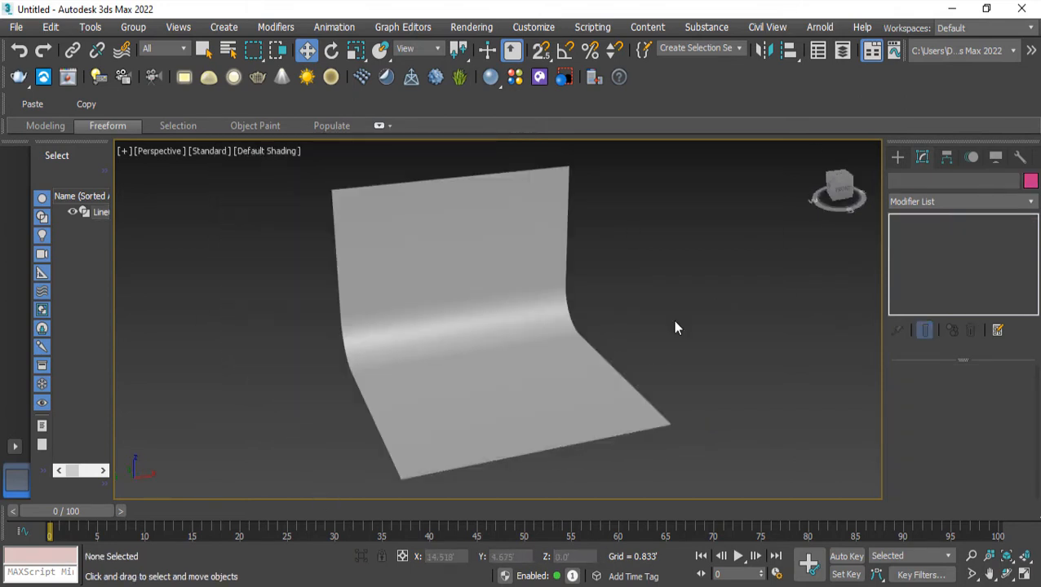
alt+middle_drag(600, 360, 573, 367)
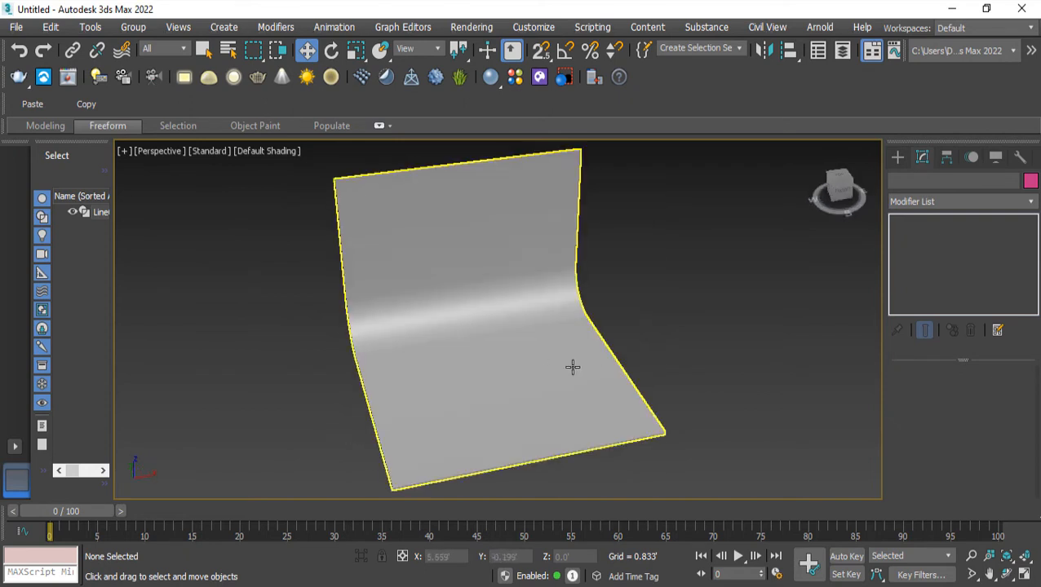
Step: Frame the curved backdrop from the front in perspective and create a physical camera from that view
click(544, 366)
key(t)
click(713, 297)
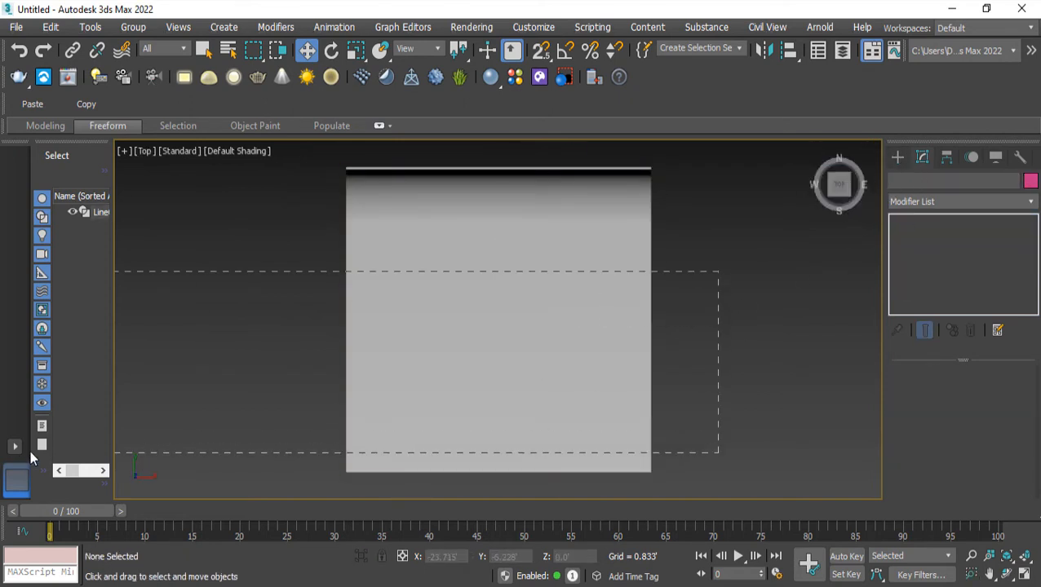
drag(30, 452, 30, 453)
key(p)
alt+middle_drag(564, 365, 444, 339)
key(alt+z)
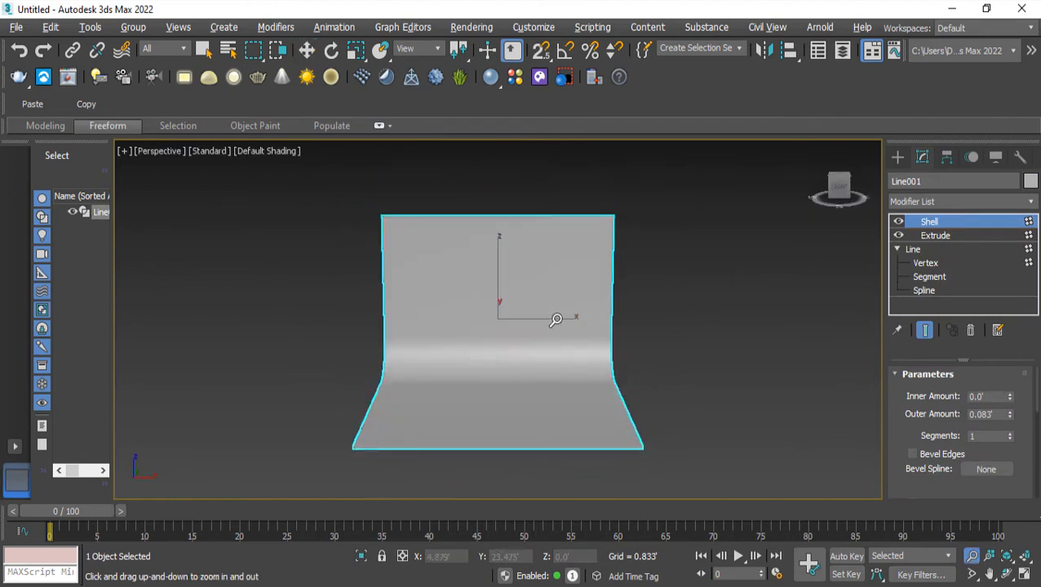
scroll(557, 320, up, 3)
drag(464, 344, 473, 320)
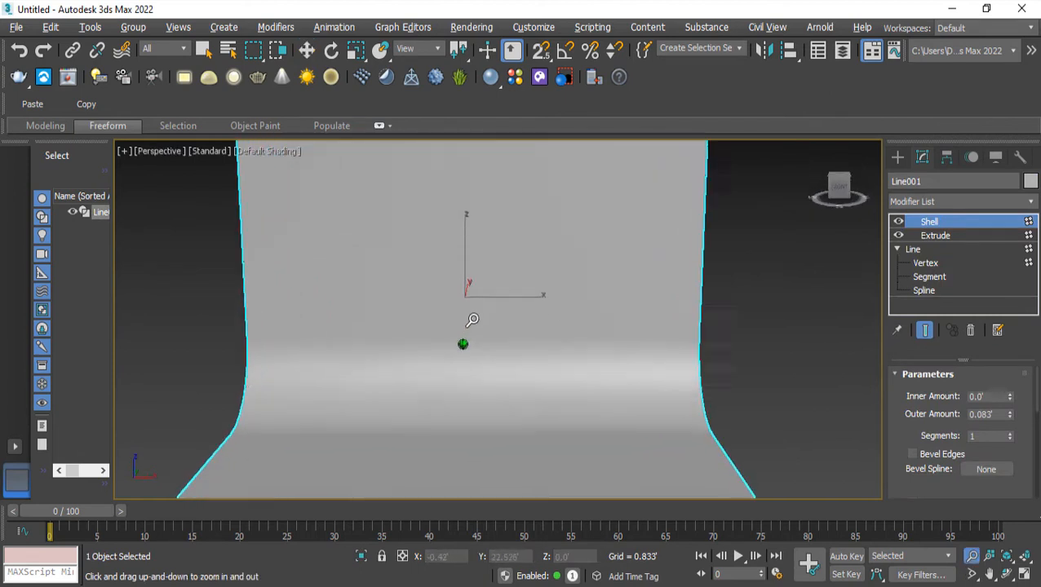
scroll(474, 315, down, 3)
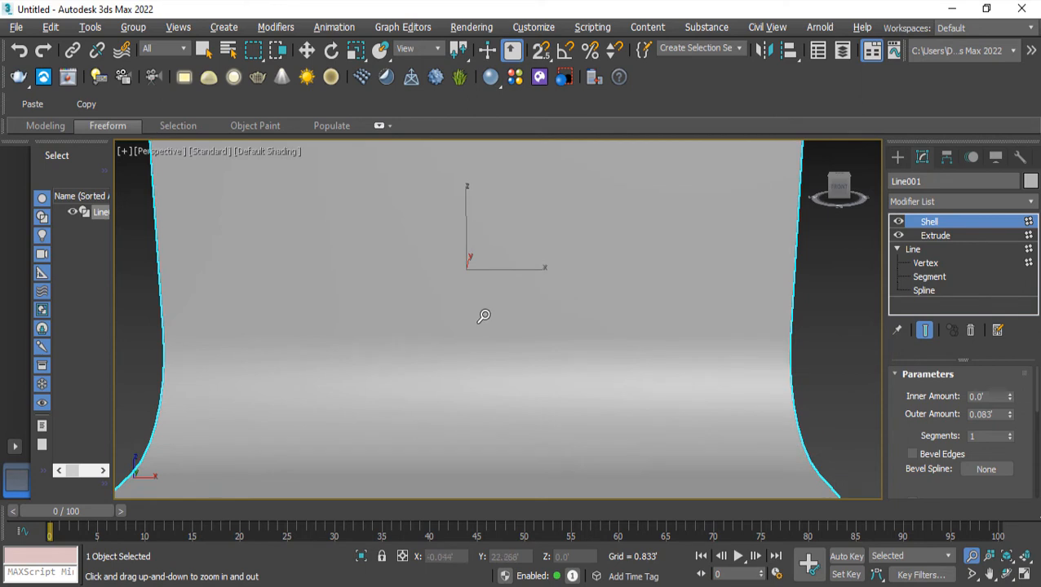
key(ctrl+c)
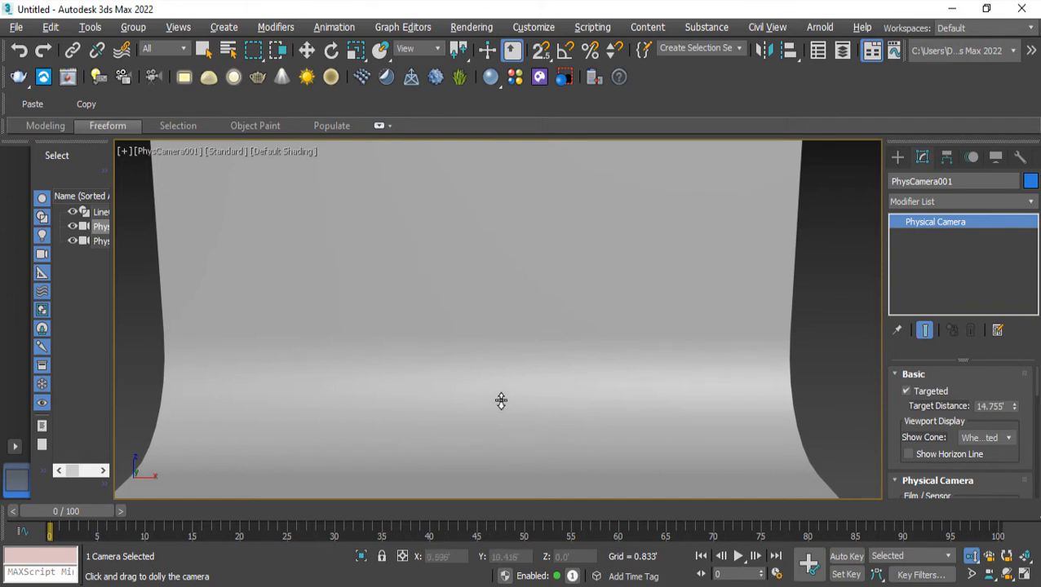
key(w)
click(135, 274)
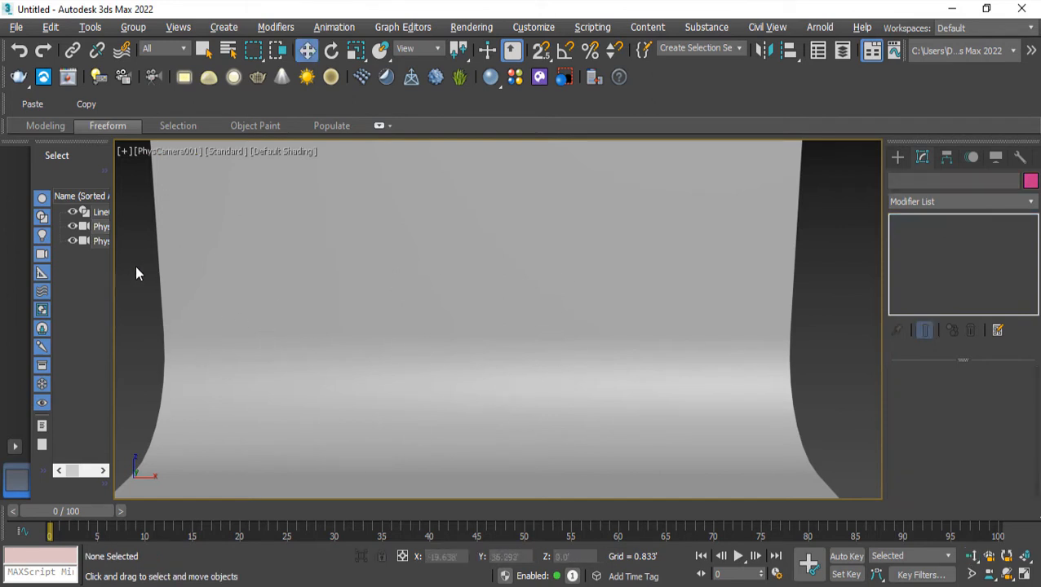
Step: Show the safe frame in the camera view and dolly and pan the camera until the backdrop fills the frame
key(shift+f)
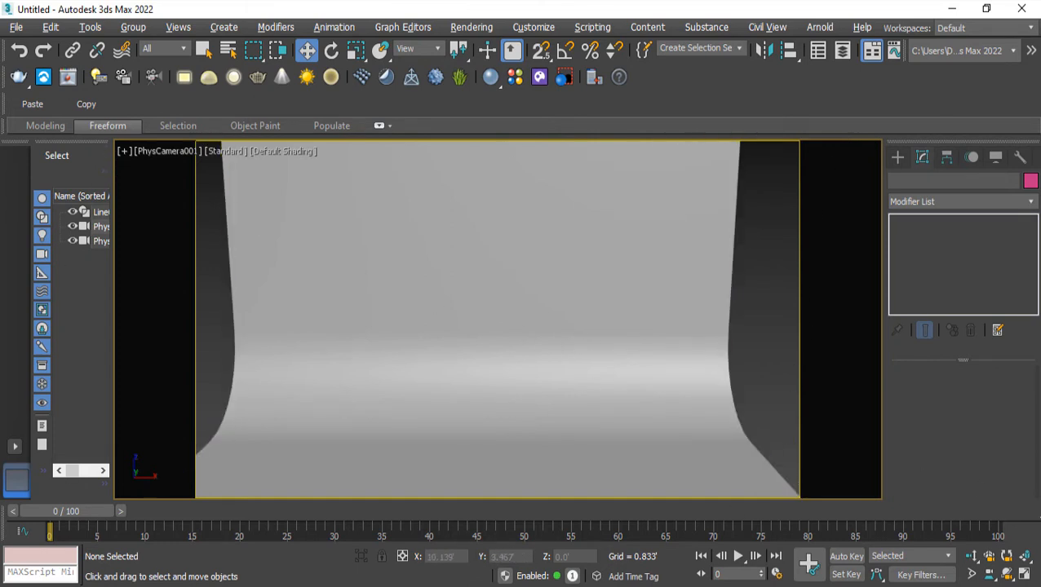
click(971, 557)
drag(486, 302, 466, 279)
drag(408, 330, 446, 178)
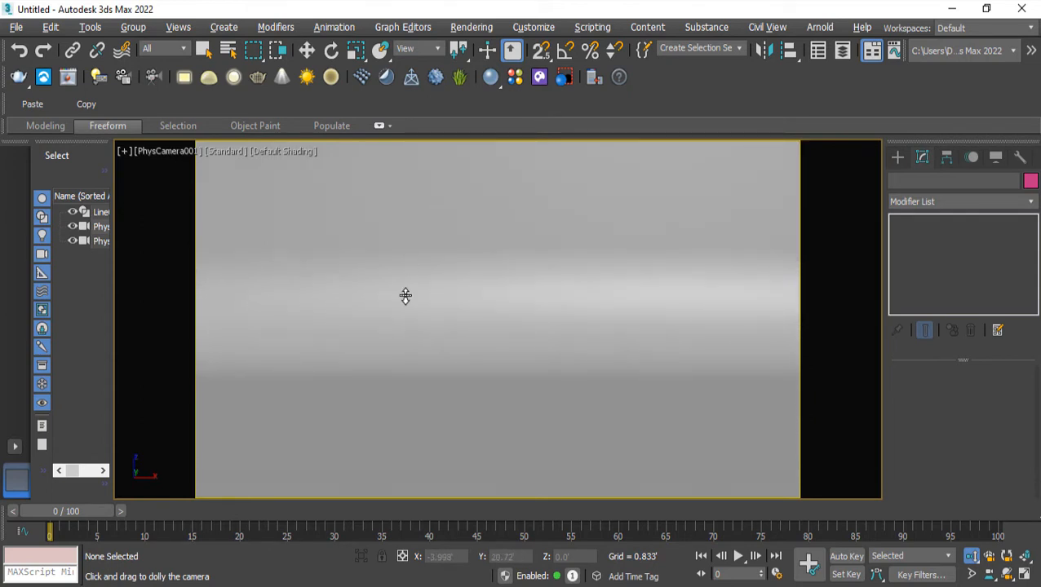
middle_drag(497, 327, 493, 263)
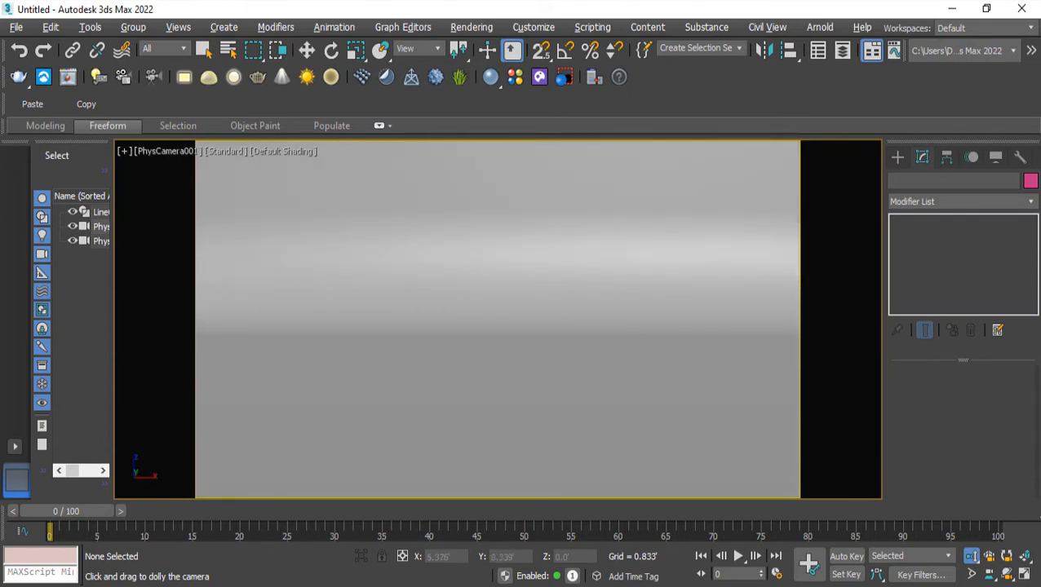
Step: Widen the camera's field of view and dolly in until the backdrop's side edges leave the safe frame
click(971, 575)
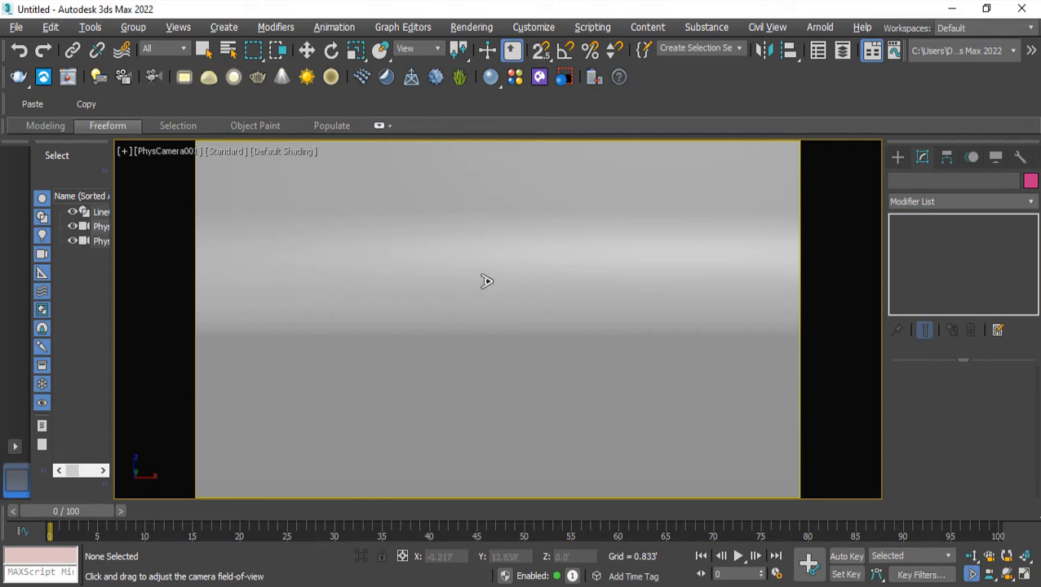
drag(488, 288, 490, 311)
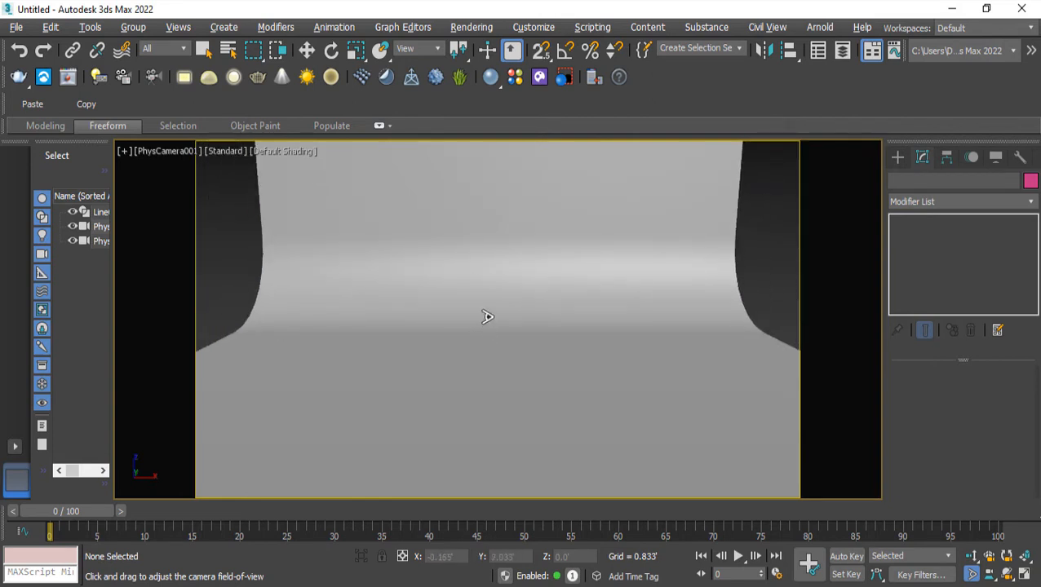
click(970, 558)
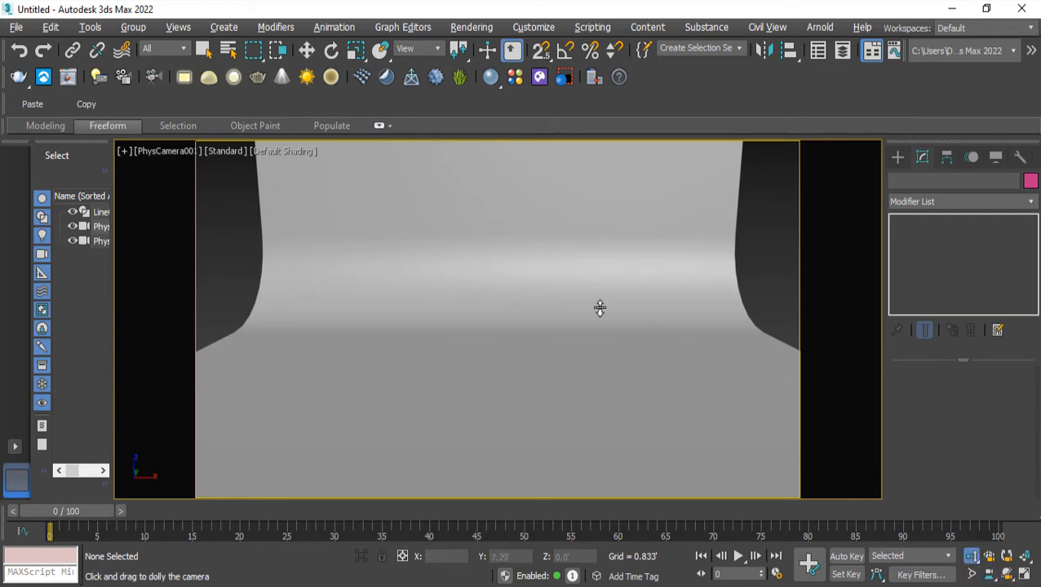
drag(545, 295, 546, 268)
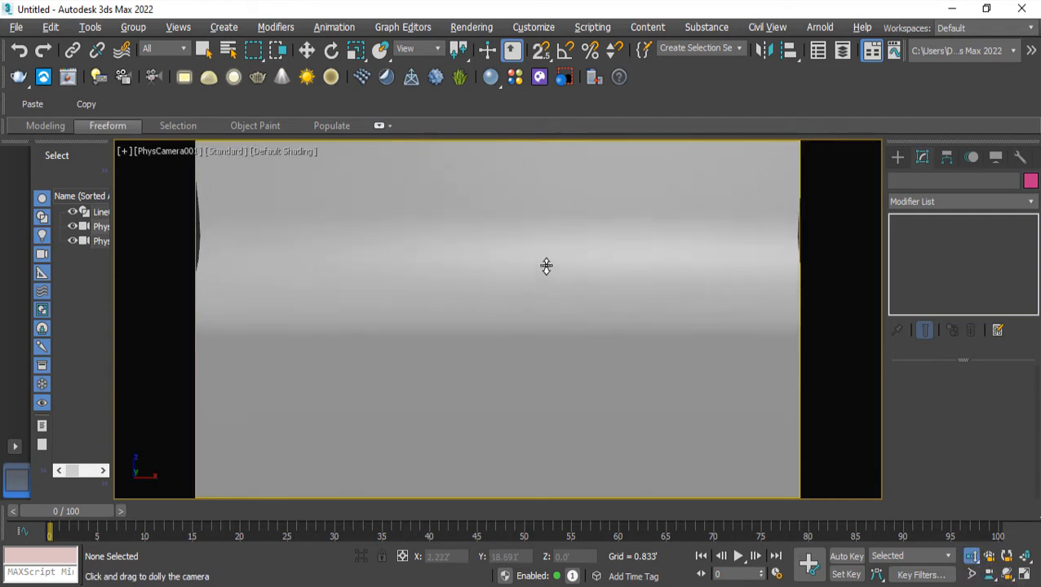
drag(468, 310, 467, 308)
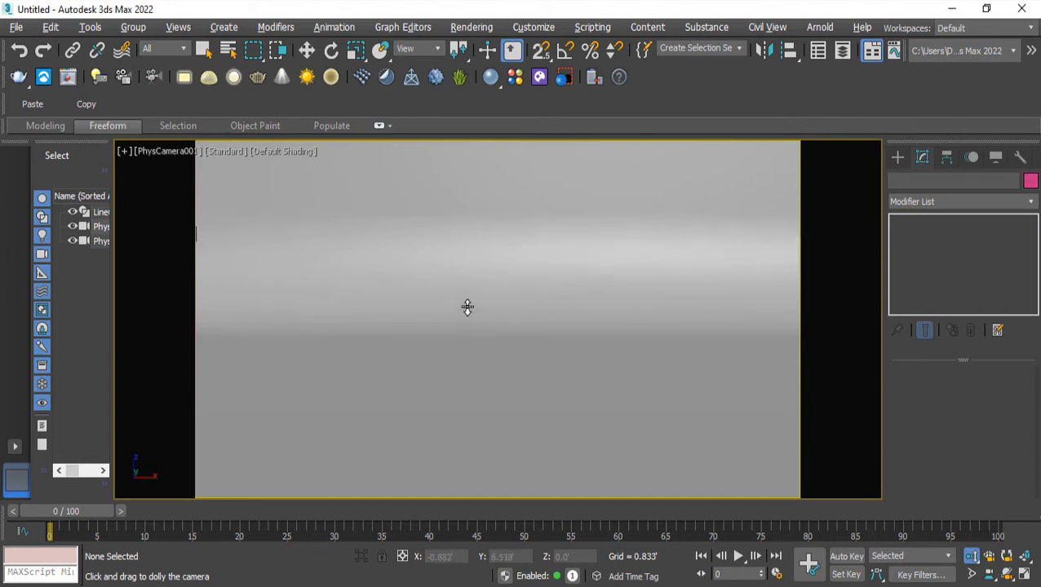
middle_click(465, 306)
right_click(477, 310)
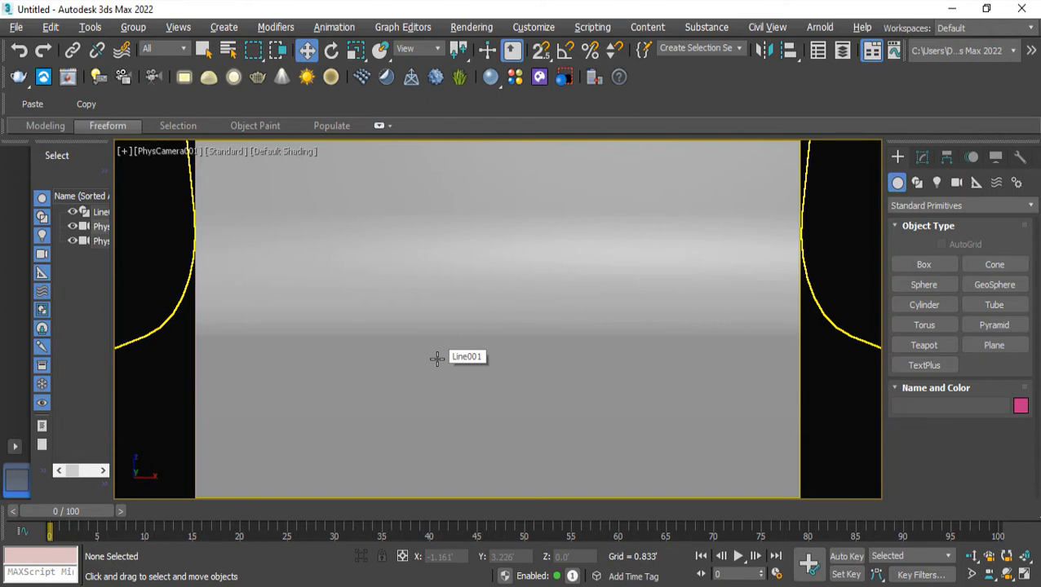
Step: Create a teapot with AutoGrid on the backdrop's floor, in the lower centre of the camera frame
click(915, 342)
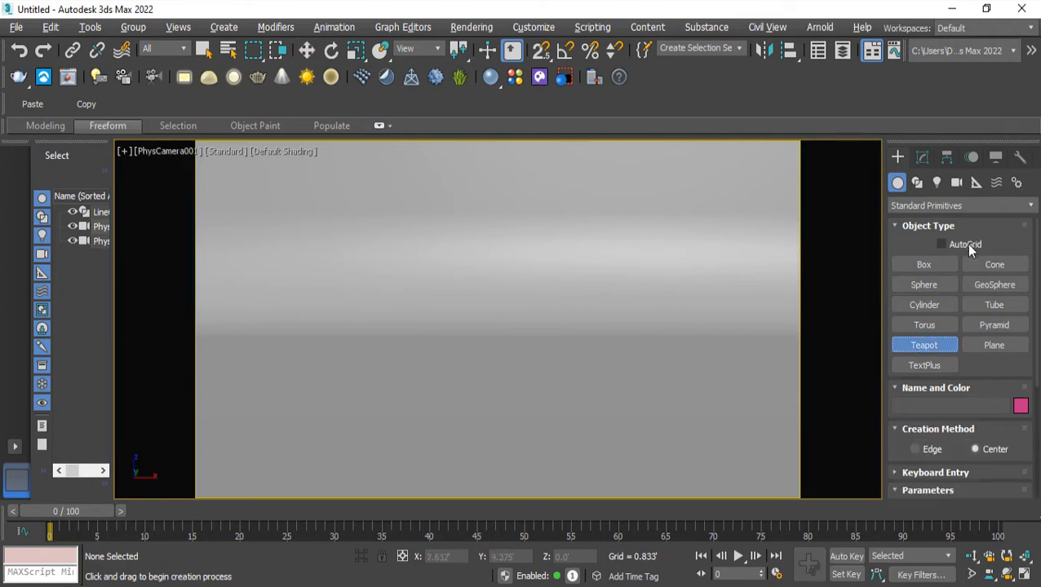
click(968, 245)
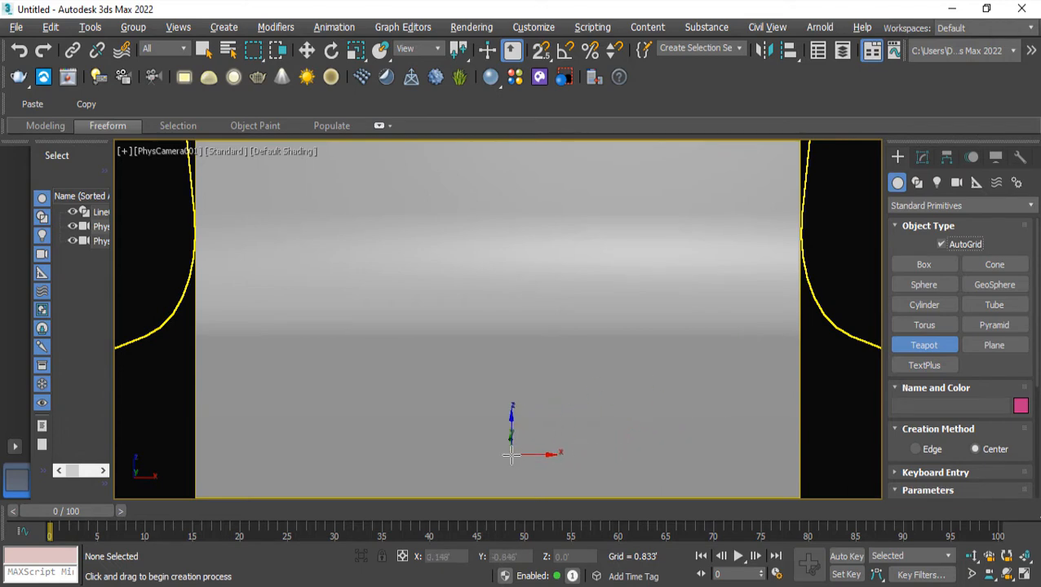
drag(482, 454, 540, 491)
right_click(540, 492)
Step: Reframe the camera around the teapot by dollying out, widening the field of view and dollying back in
click(972, 557)
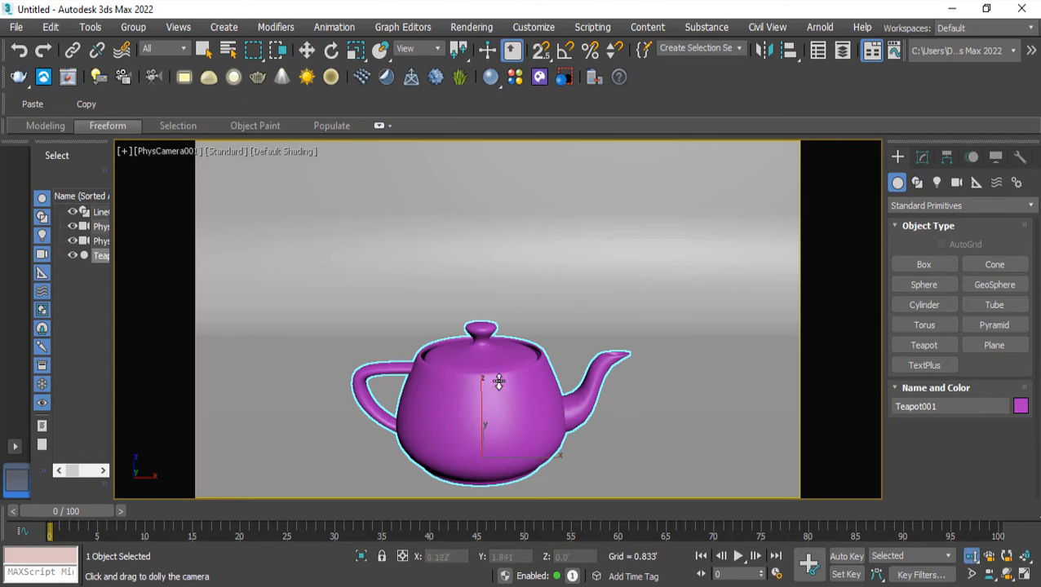
drag(498, 382, 493, 398)
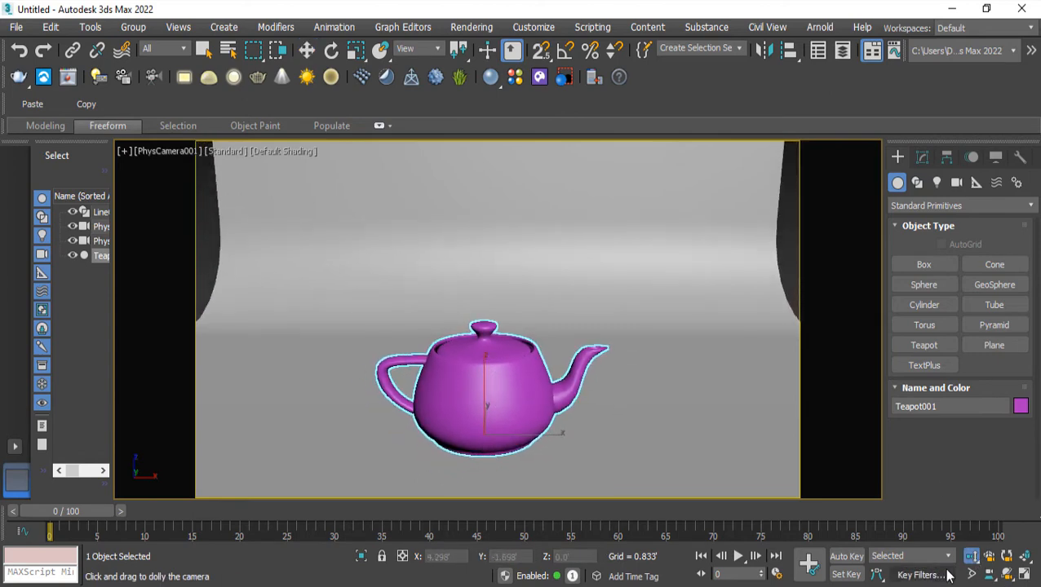
click(972, 574)
drag(427, 269, 428, 295)
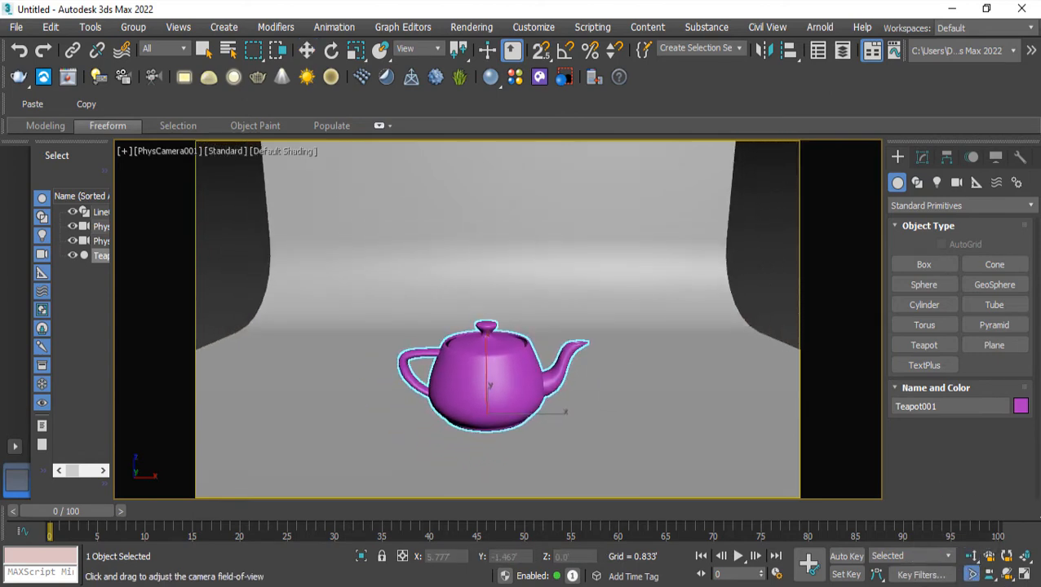
click(971, 557)
drag(485, 394, 475, 362)
Step: Scale the backdrop wider along X so it fills the camera frame, and select the teapot in the camera view
key(w)
click(451, 222)
key(r)
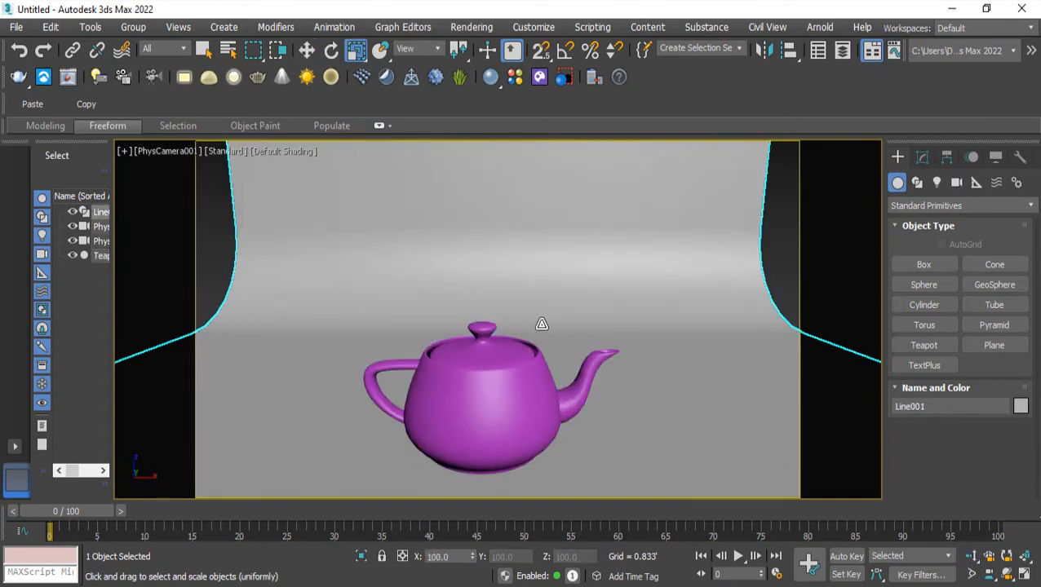
key(p)
scroll(488, 320, down, 5)
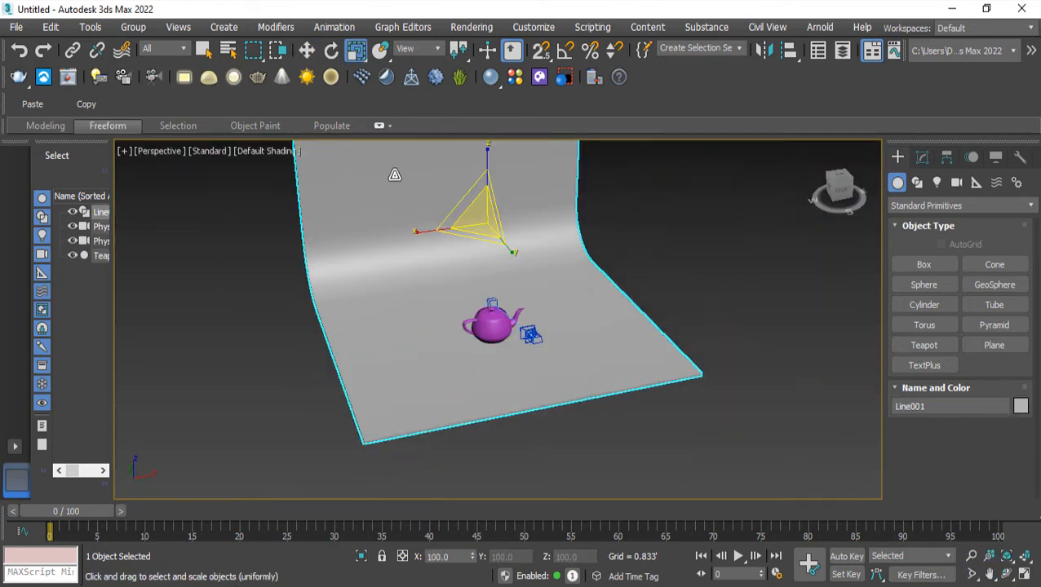
middle_drag(393, 174, 386, 225)
drag(425, 285, 386, 288)
key(w)
key(c)
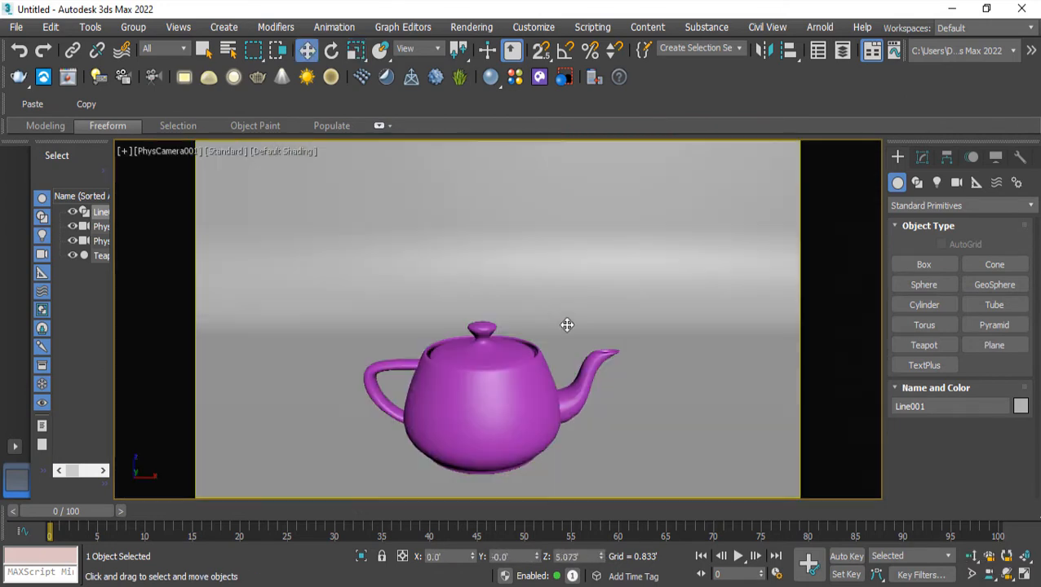
click(495, 412)
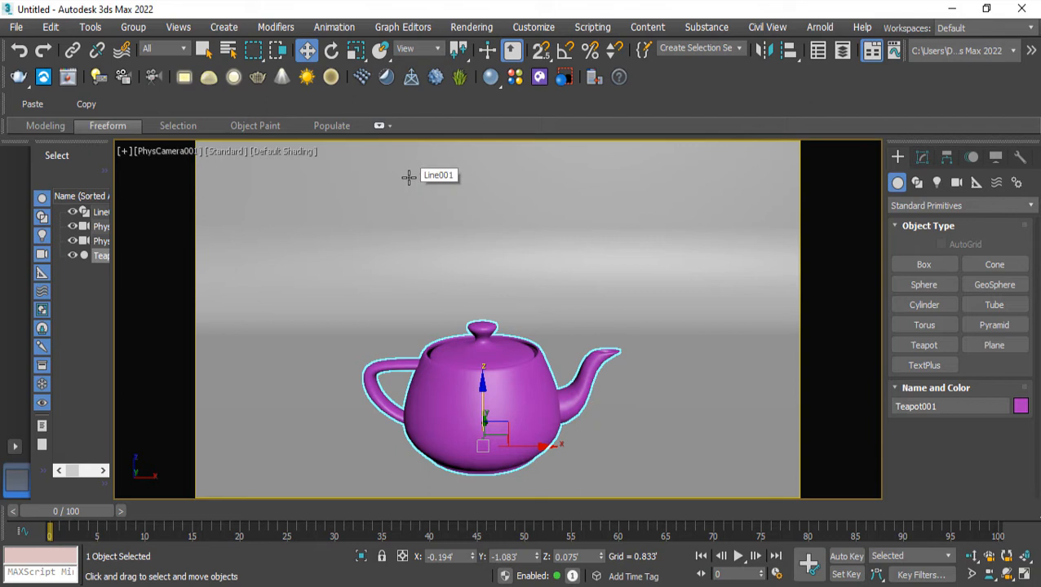
Step: Open the render setup and assign V-Ray 5, update 2.2 as the production renderer
click(481, 30)
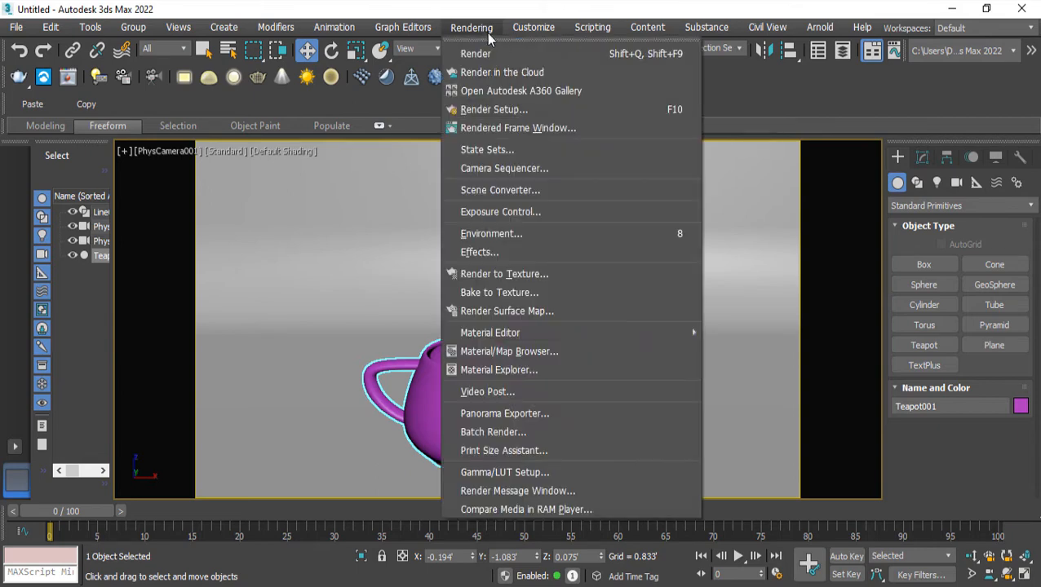
click(497, 111)
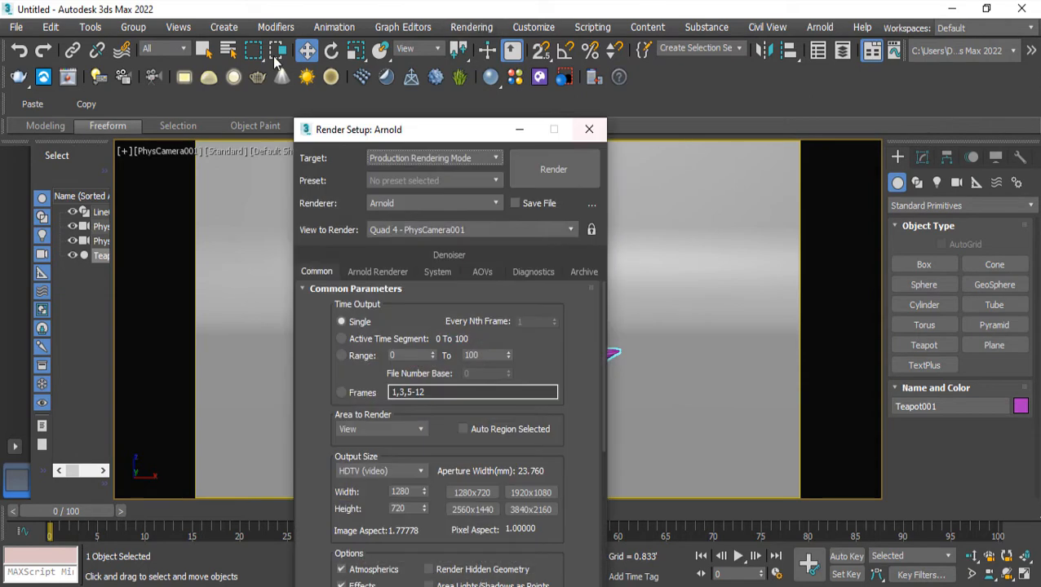
drag(447, 51, 418, 36)
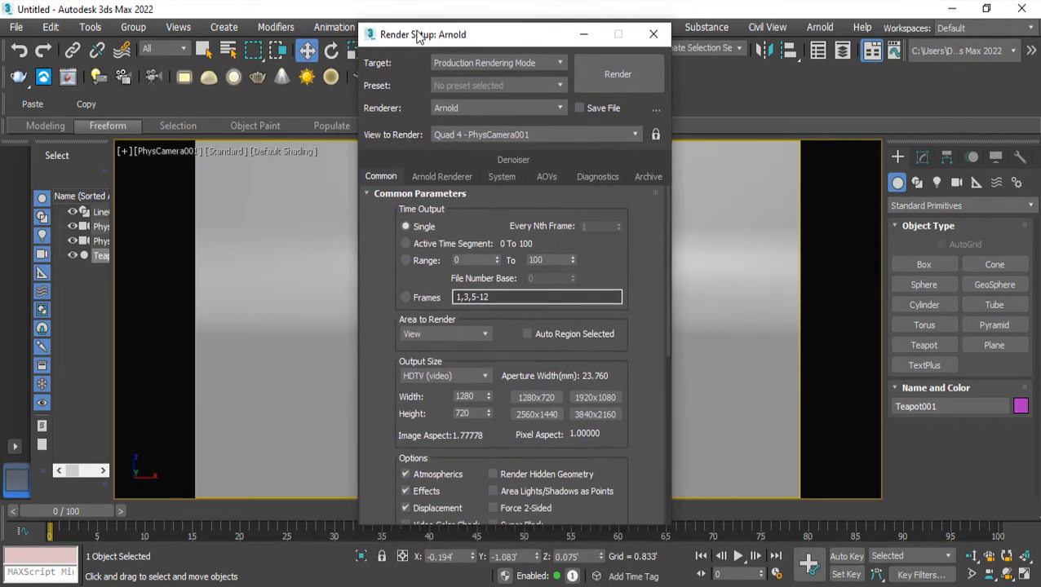
right_click(645, 287)
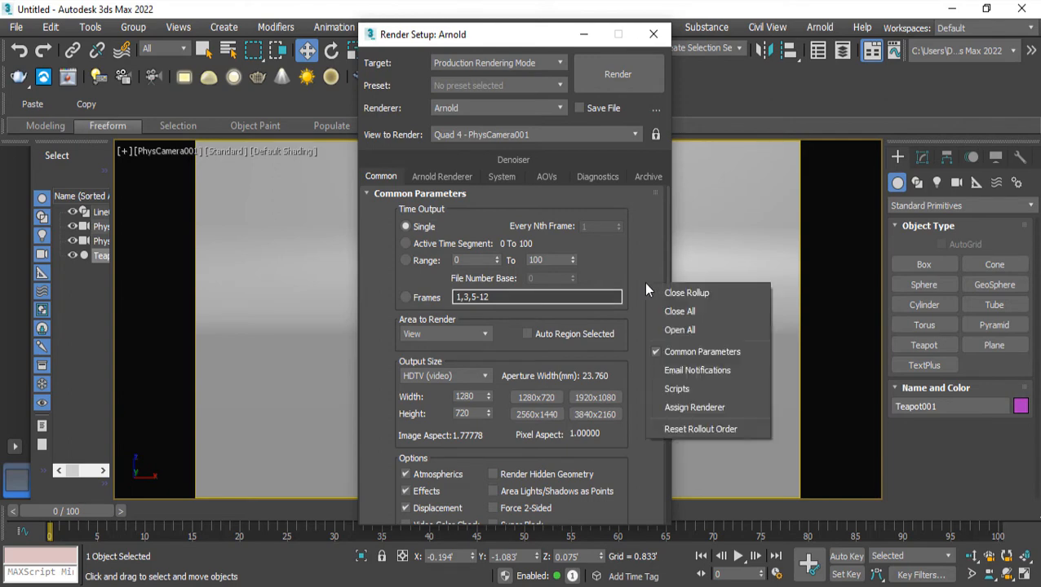
click(673, 408)
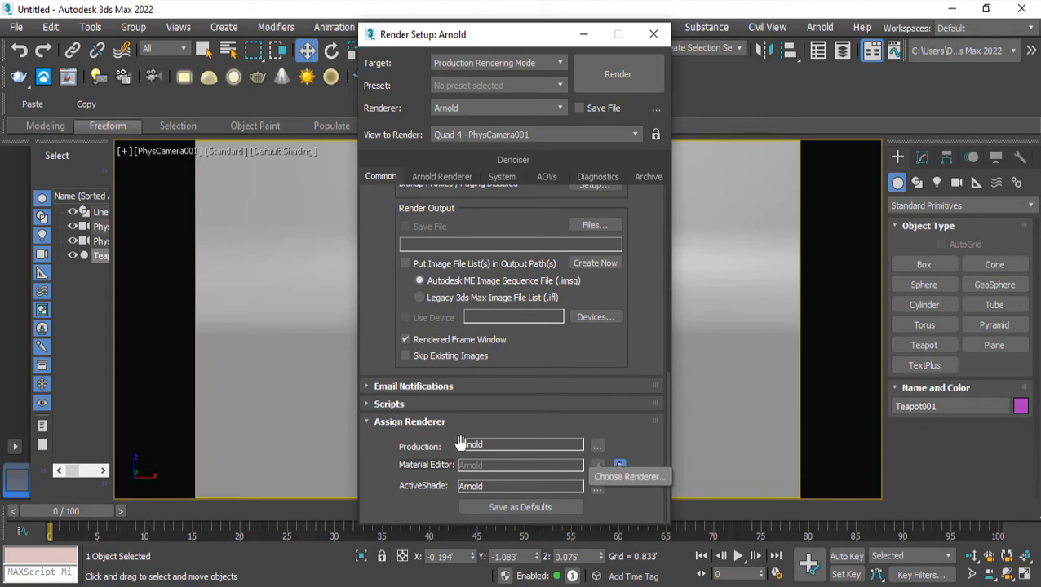
click(596, 448)
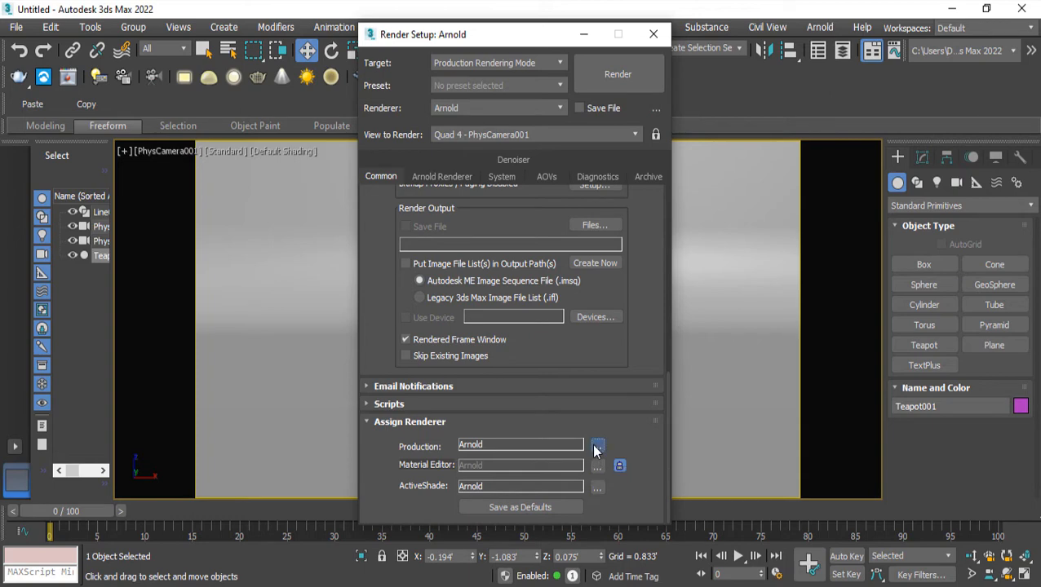
click(443, 210)
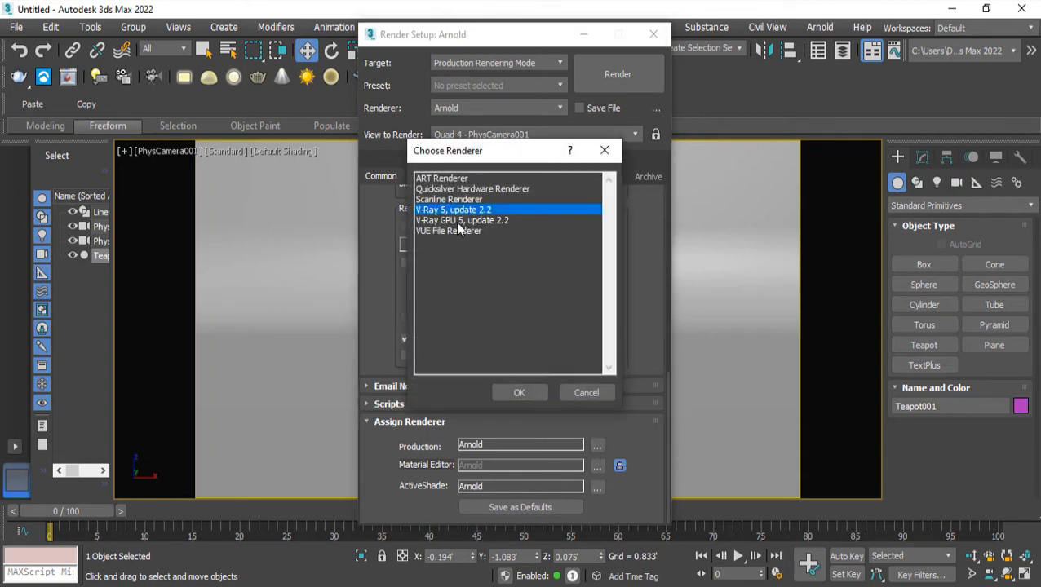
click(519, 395)
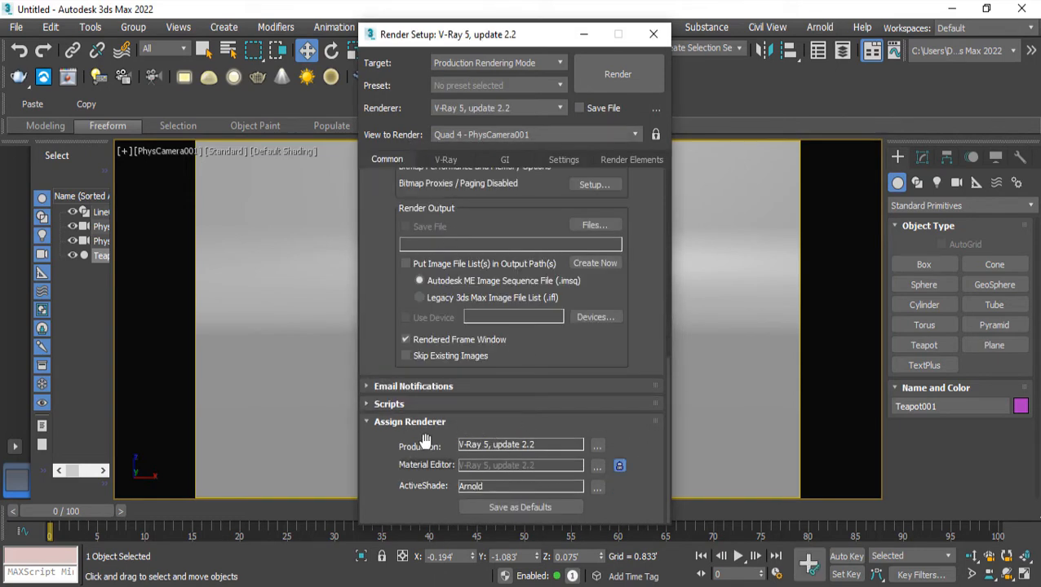
Step: Check the render's output size preset and width in the common parameters
scroll(402, 294, up, 5)
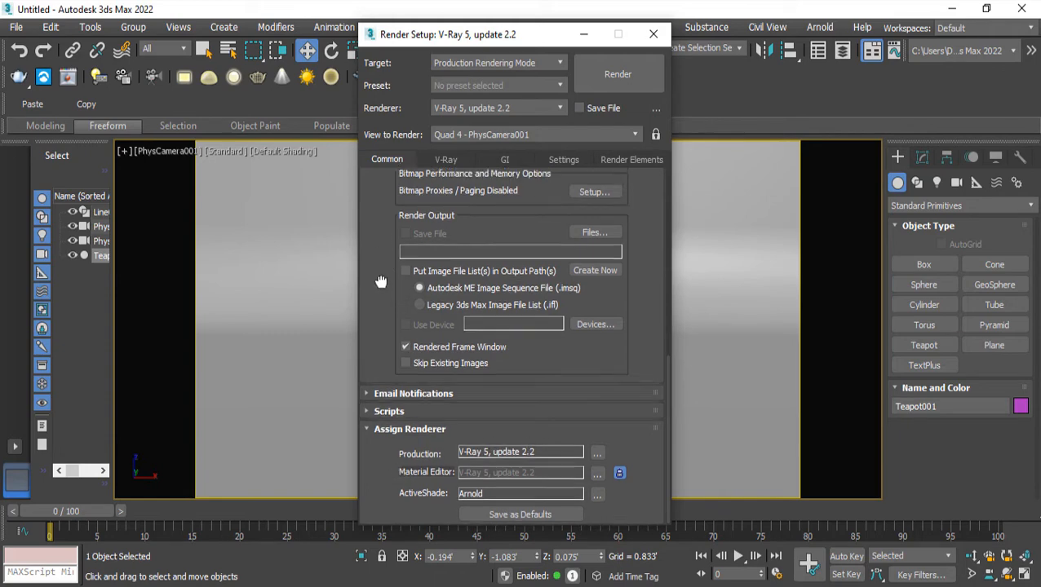
click(449, 161)
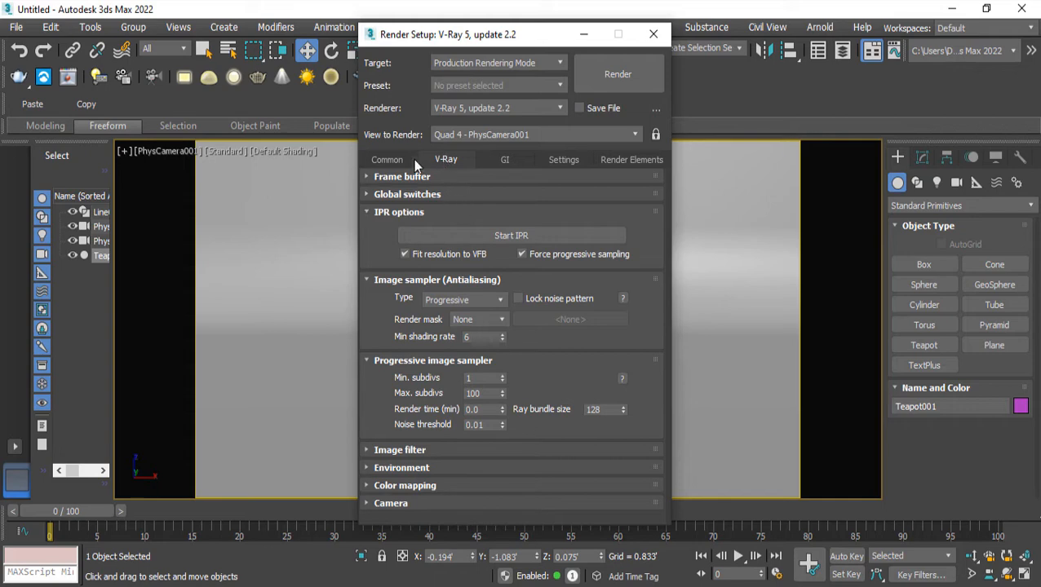
click(388, 160)
drag(385, 207, 361, 432)
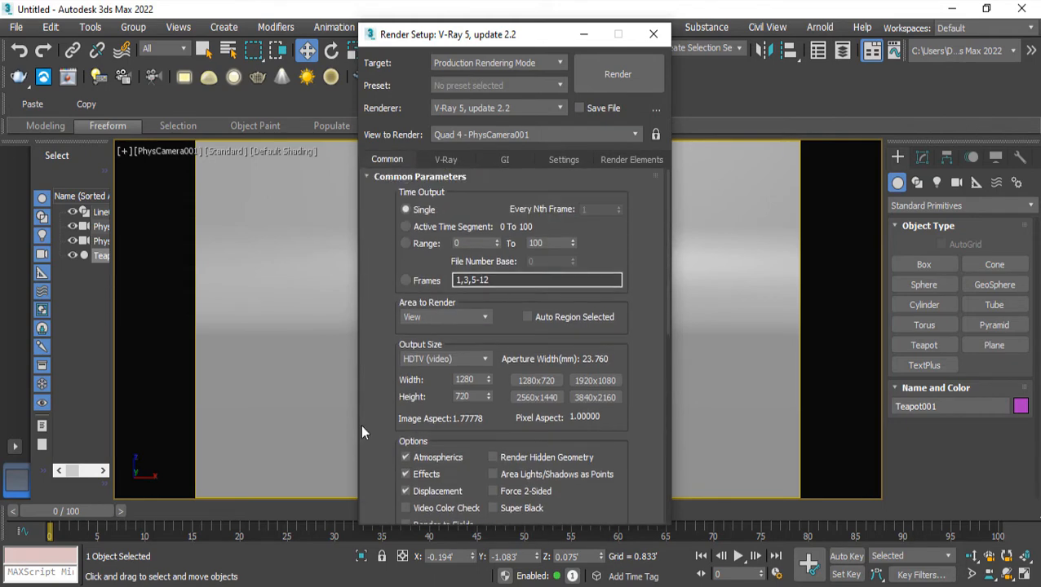
click(459, 360)
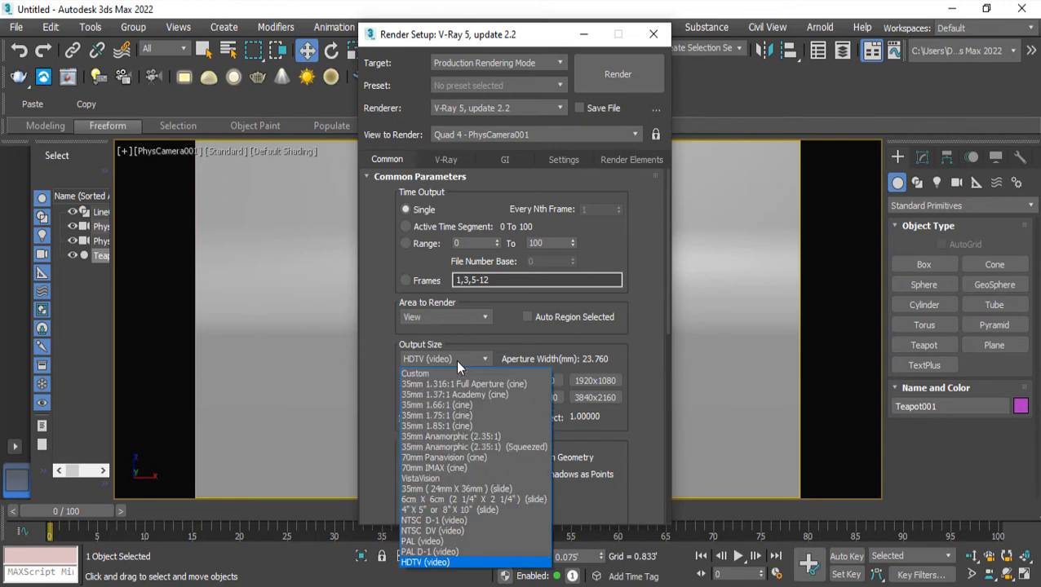
click(458, 361)
drag(478, 381, 432, 373)
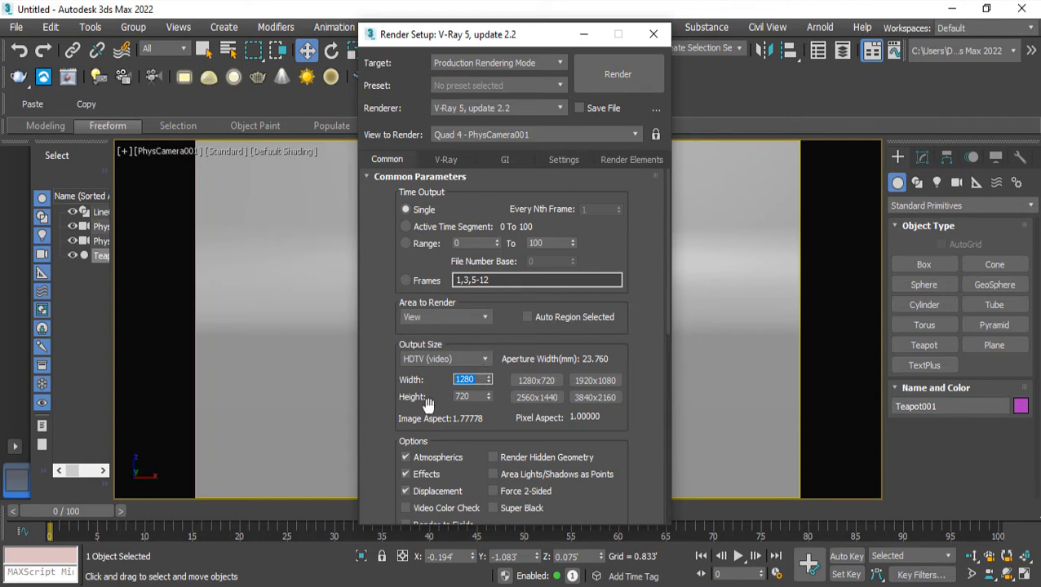
Step: Set the V-Ray image sampler type to Bucket with max subdivs 4, and expand the image filter and color mapping settings
click(444, 161)
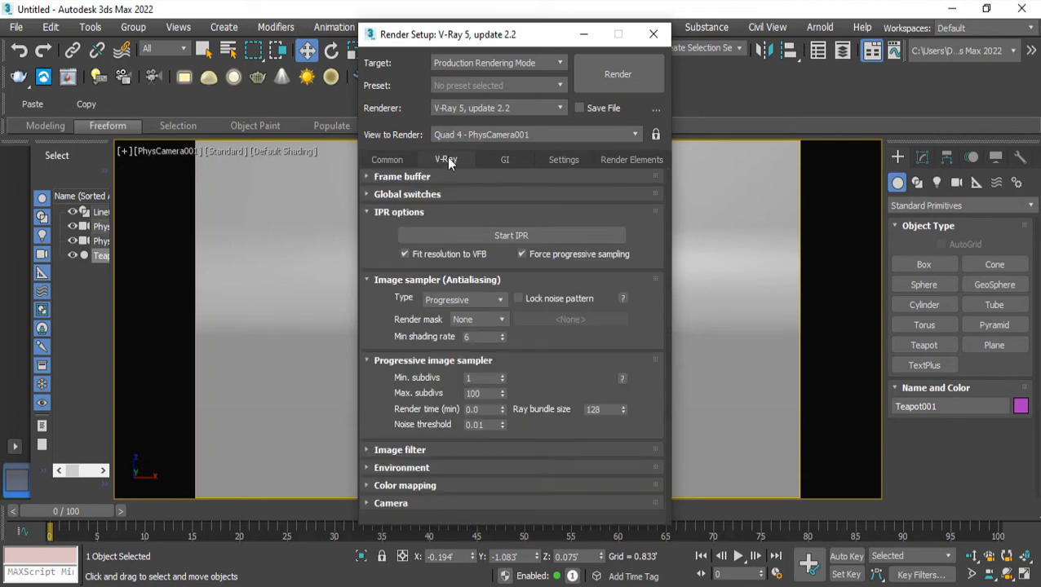
click(460, 302)
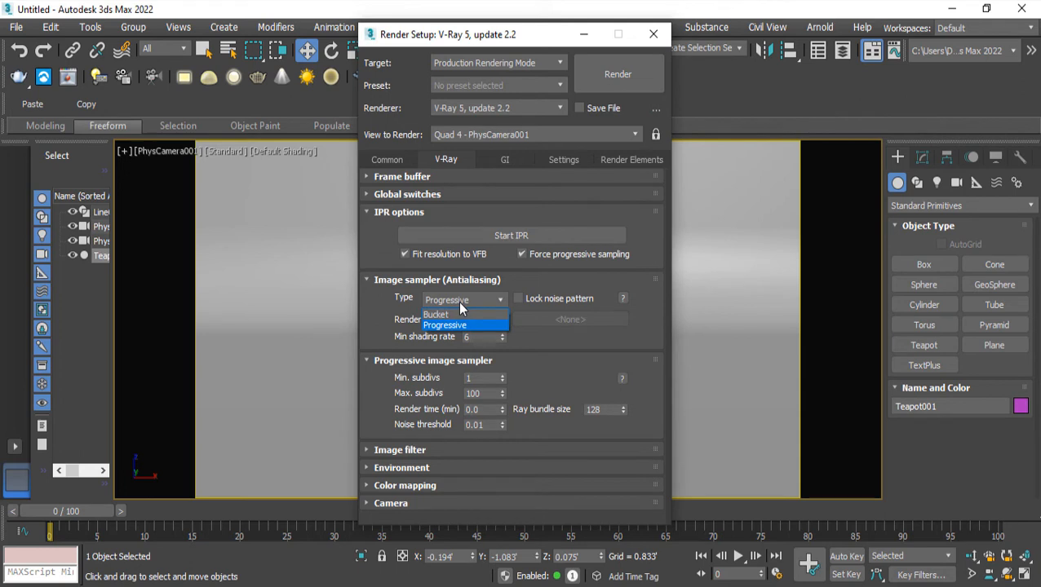
click(448, 316)
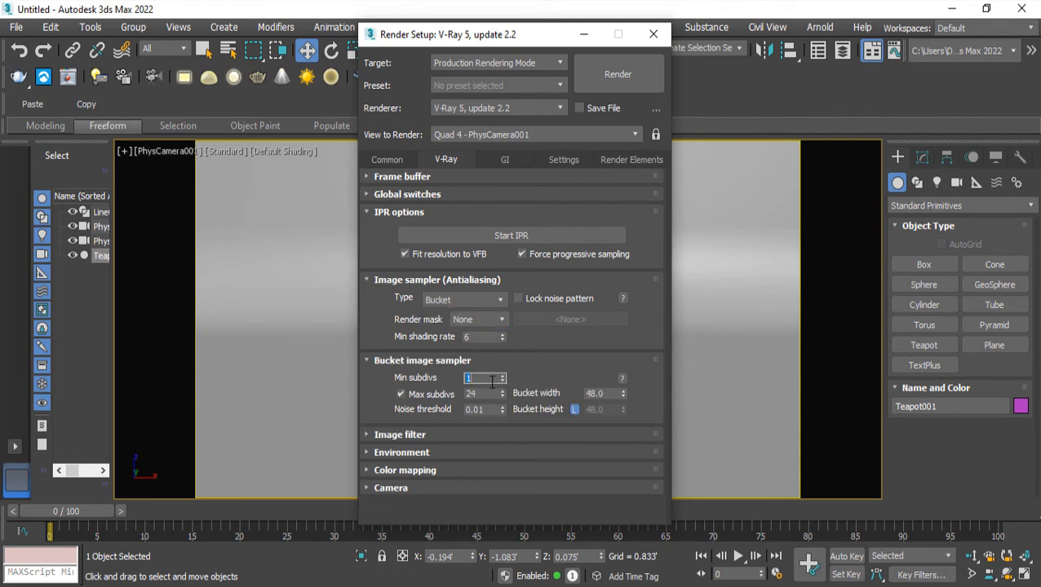
key(Tab)
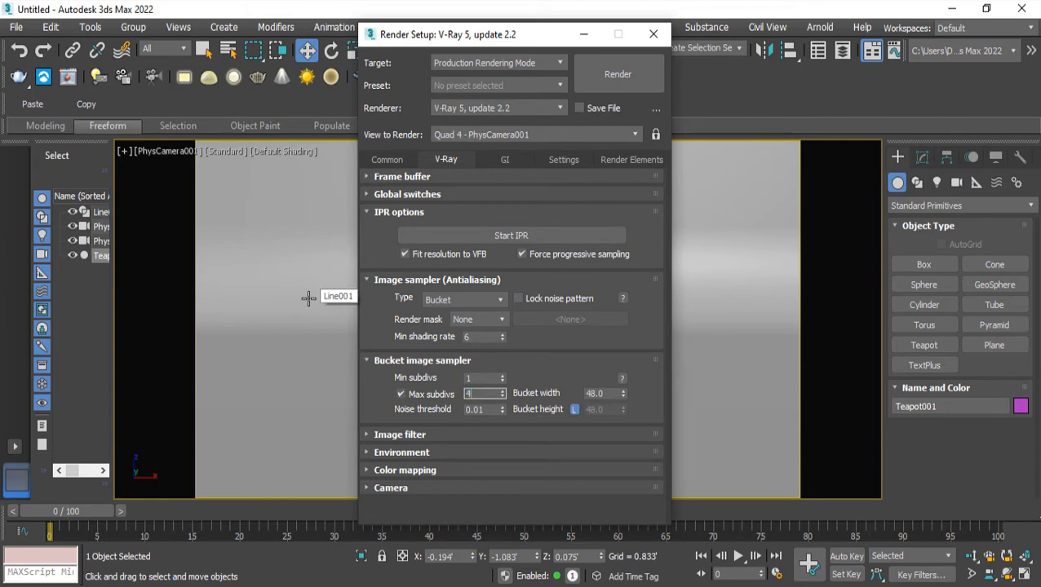
click(441, 433)
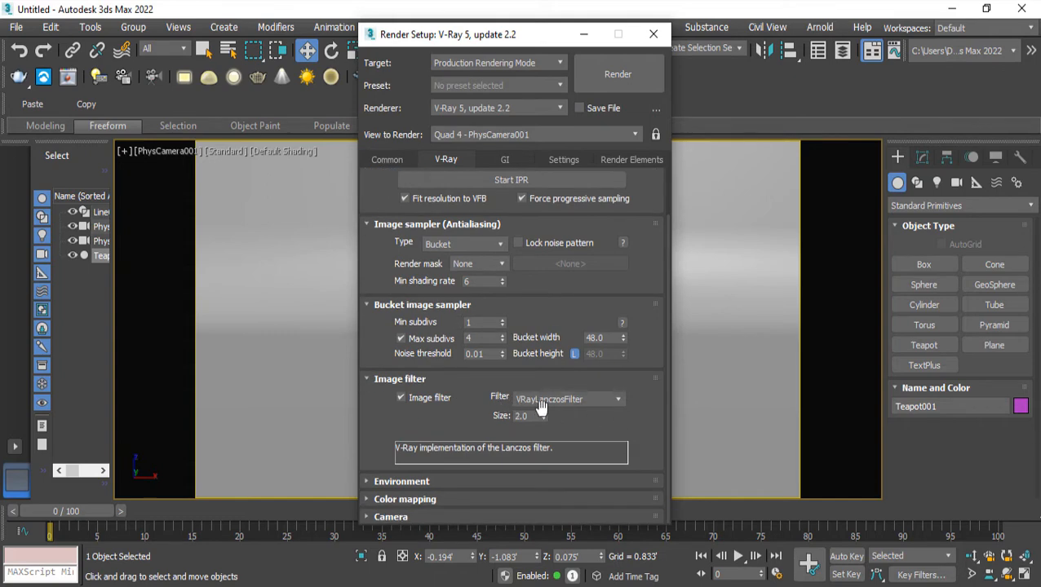
click(410, 499)
Step: Set the primary GI engine to Irradiance map with the Very low preset, and close the render setup
click(513, 159)
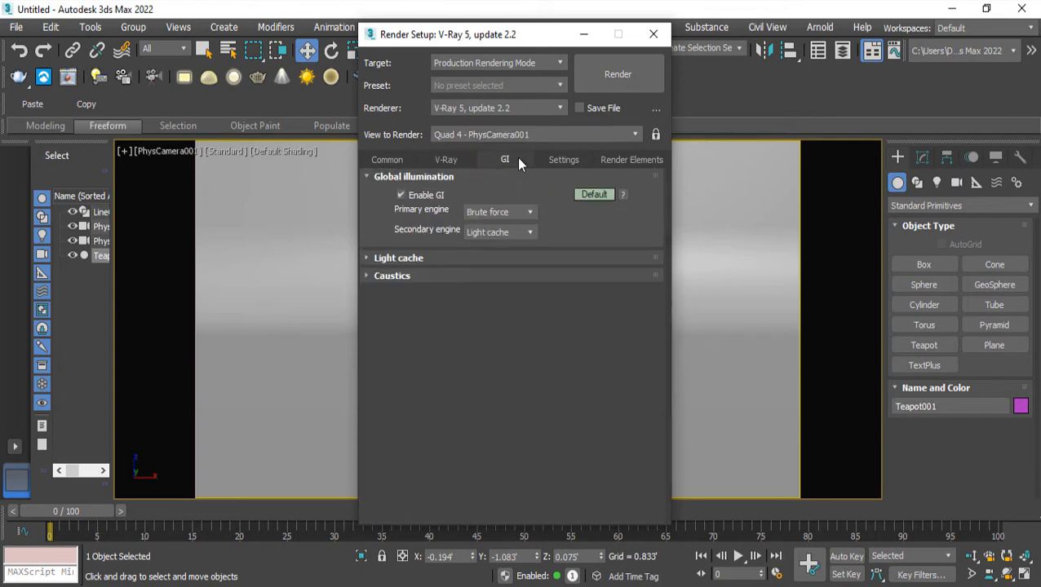
click(506, 213)
click(494, 229)
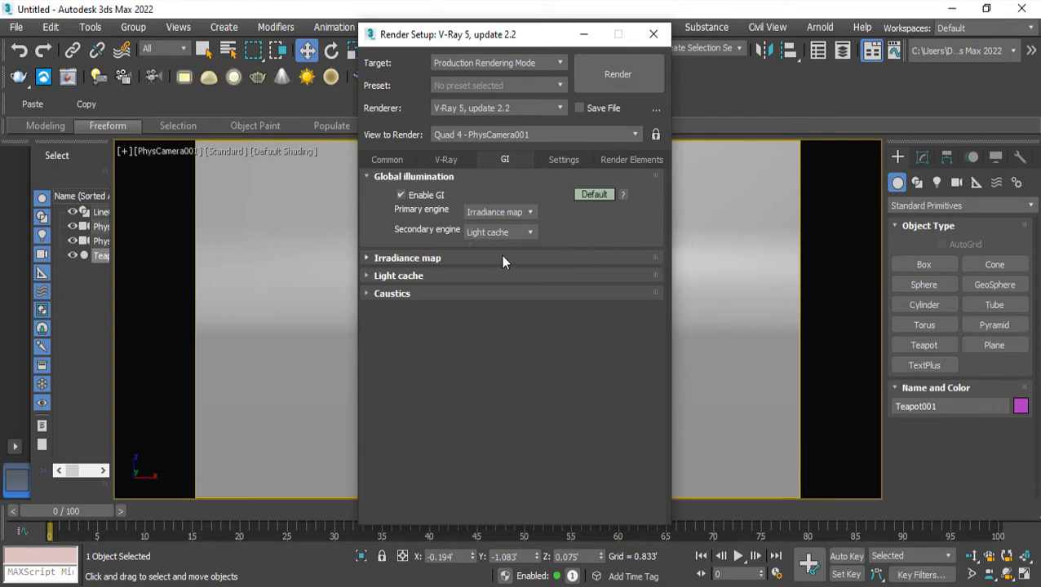
click(503, 260)
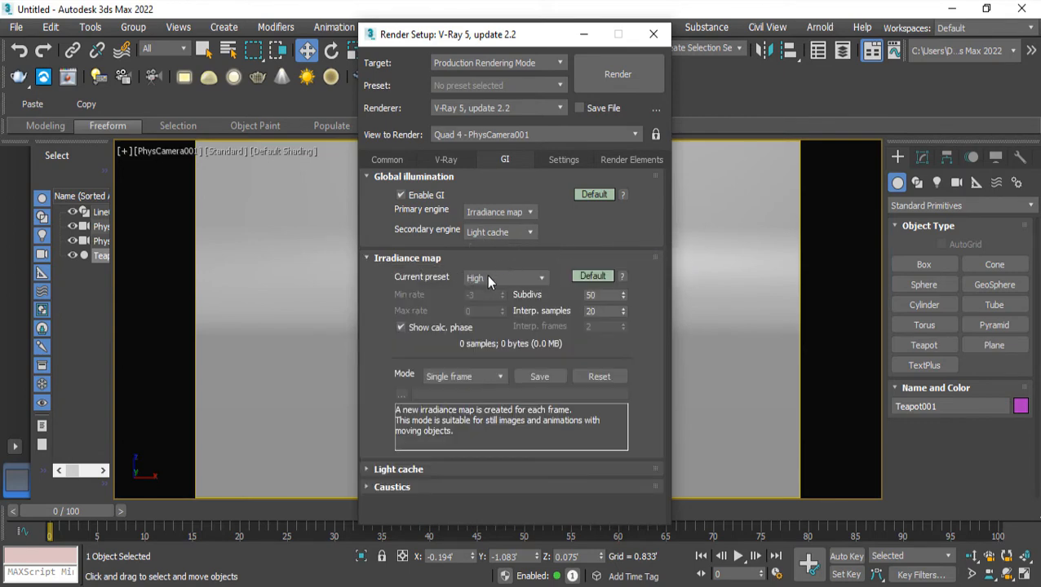
click(488, 278)
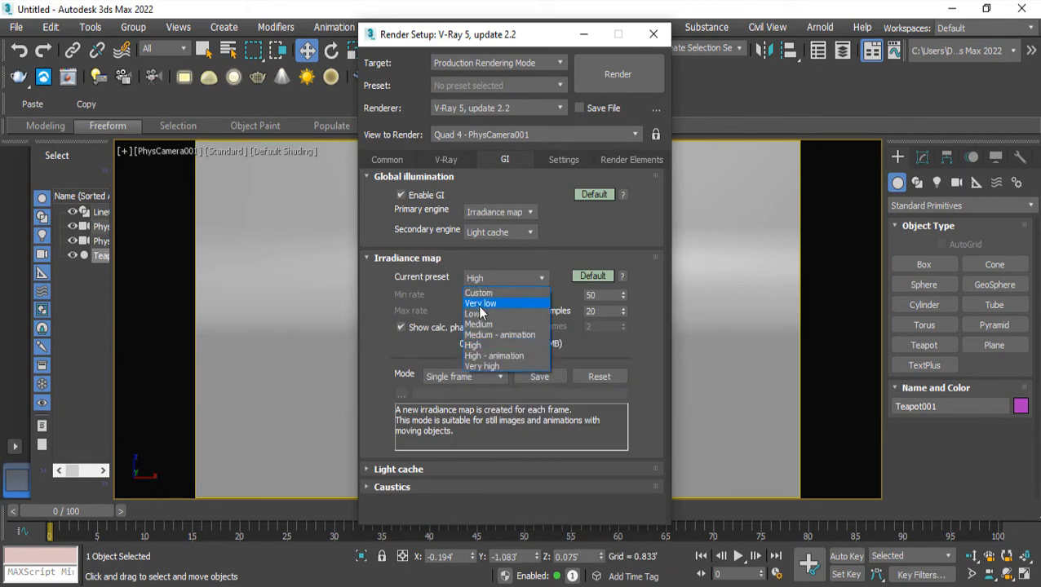
click(480, 304)
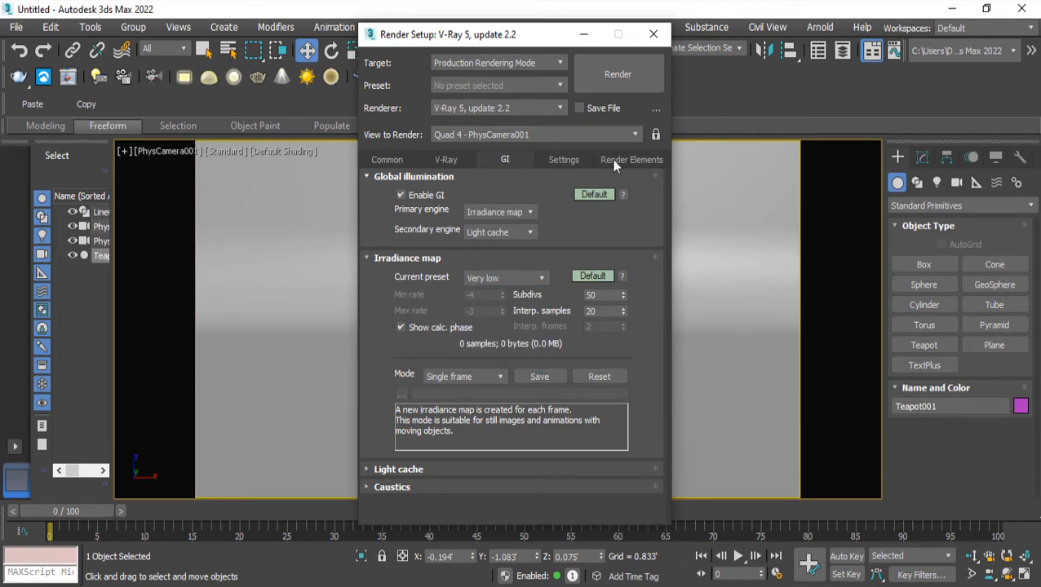
click(564, 161)
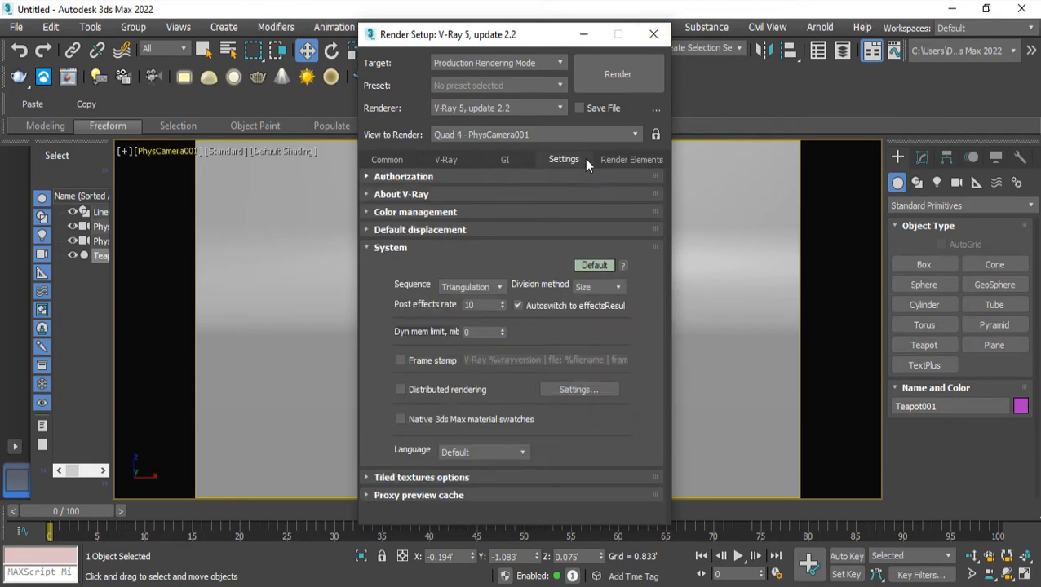
click(654, 34)
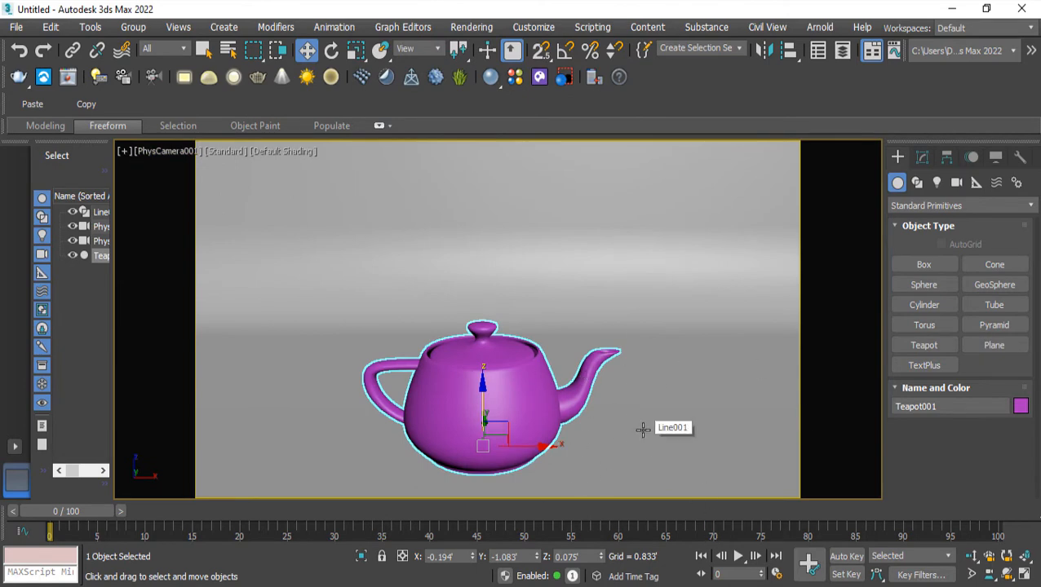
Step: Open the material editor, move it over the middle of the viewport and select the first sample slot
key(m)
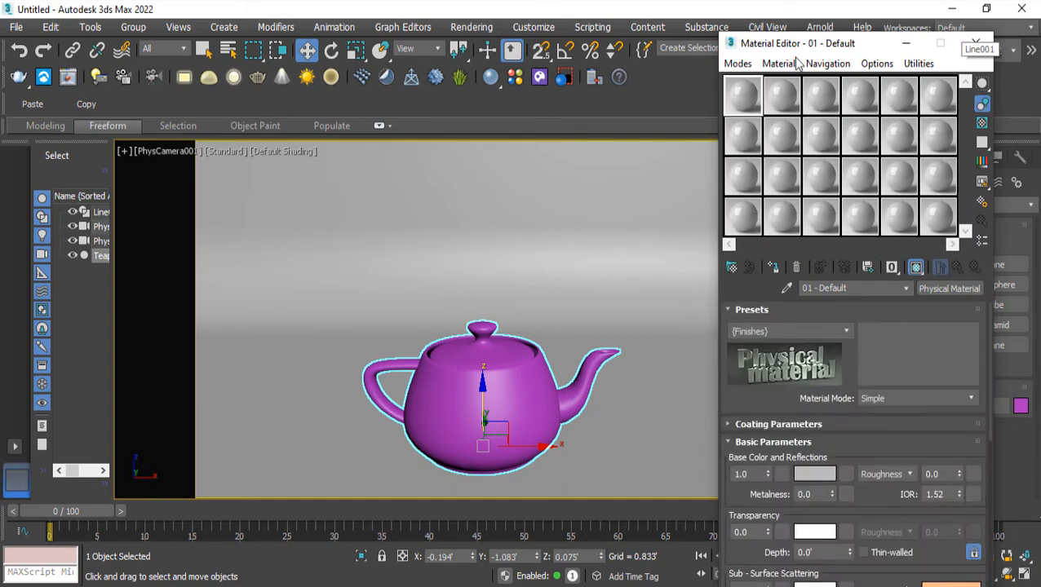
drag(796, 41, 561, 49)
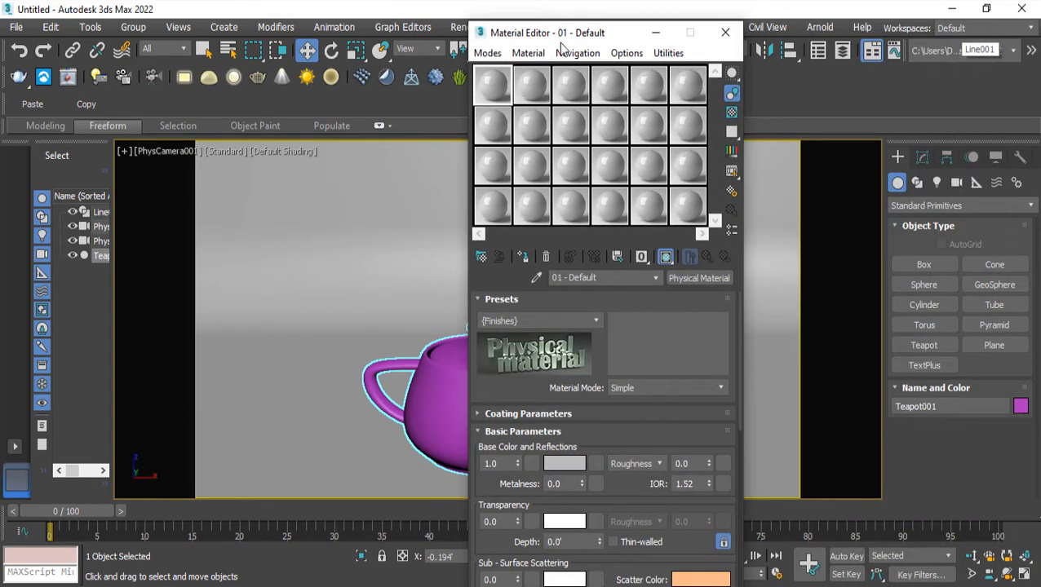
click(532, 90)
click(572, 92)
click(494, 85)
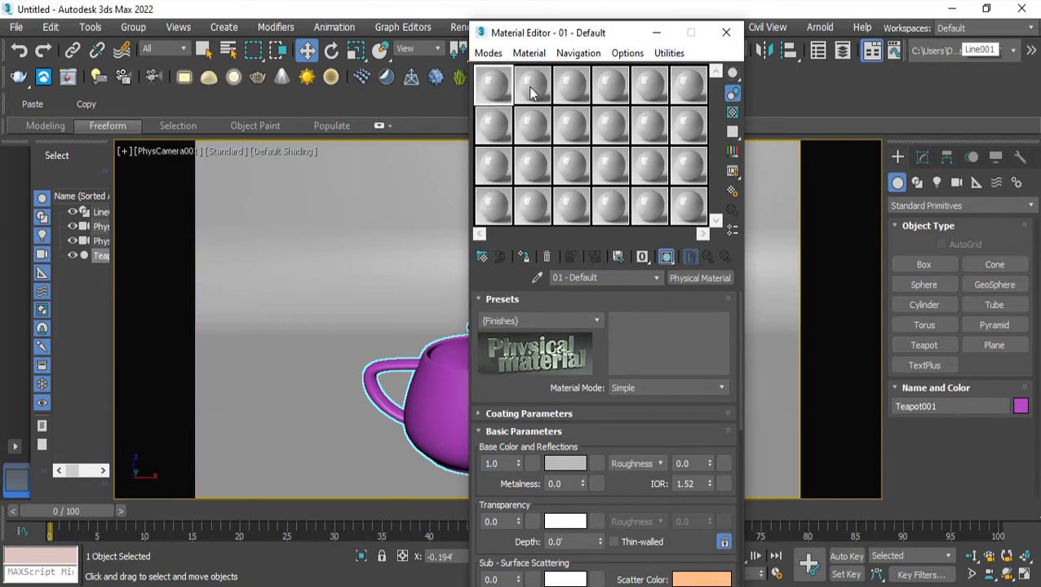
click(532, 85)
click(490, 86)
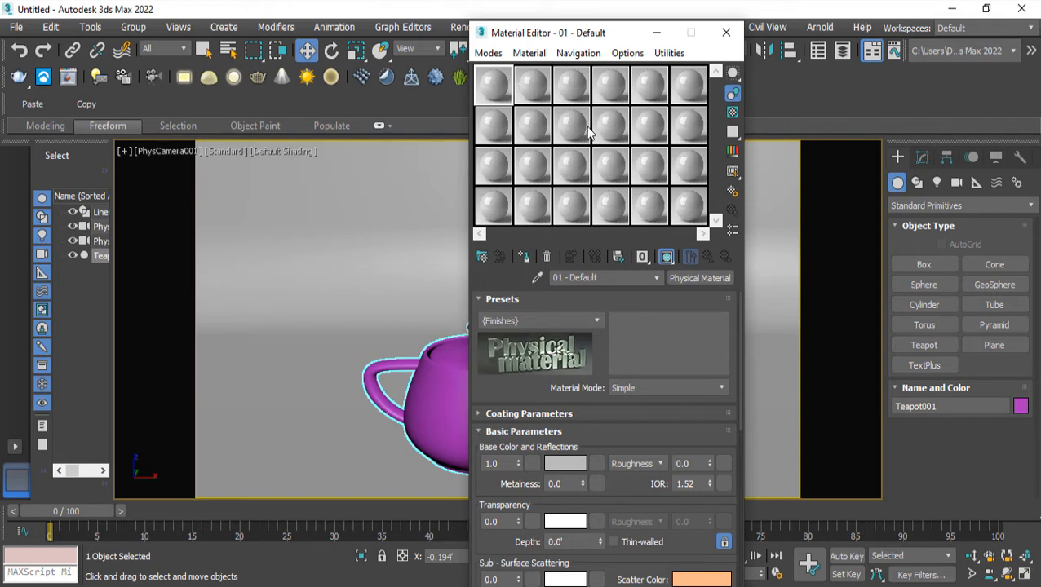
Step: Switch the material editor to 3 X 2 sample windows and back to 6 X 4
right_click(492, 95)
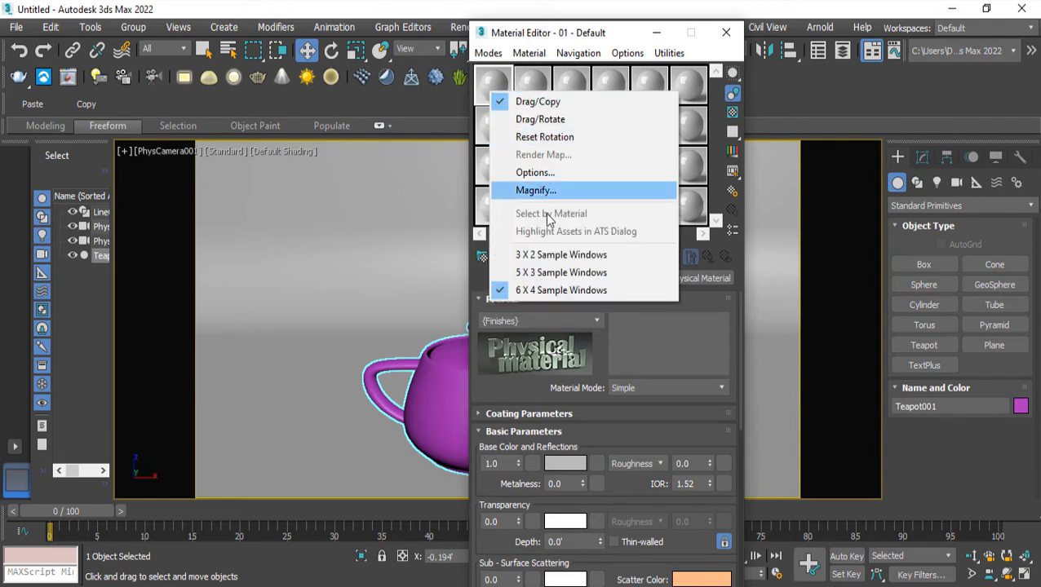
click(528, 256)
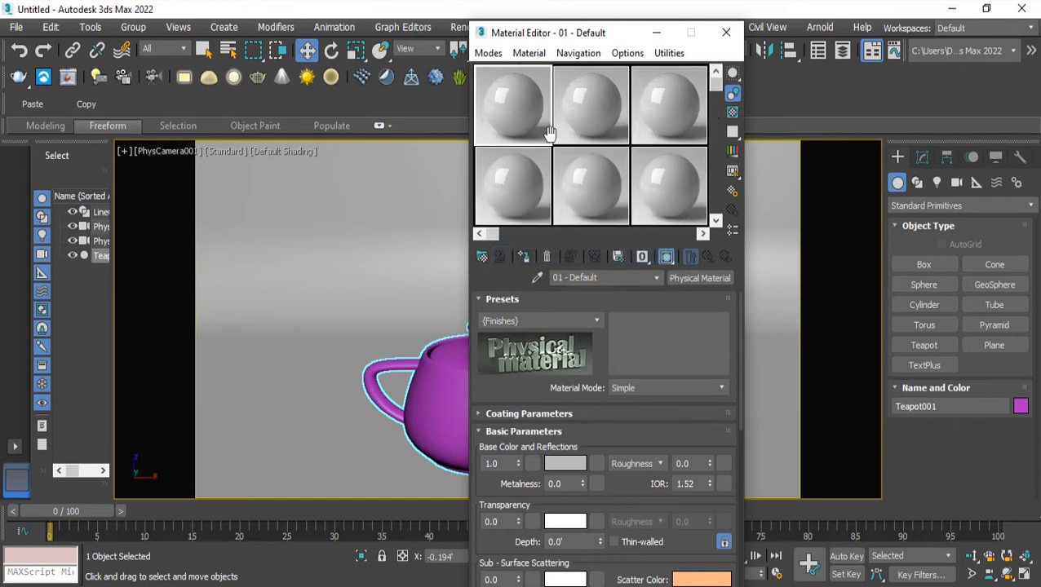
right_click(510, 109)
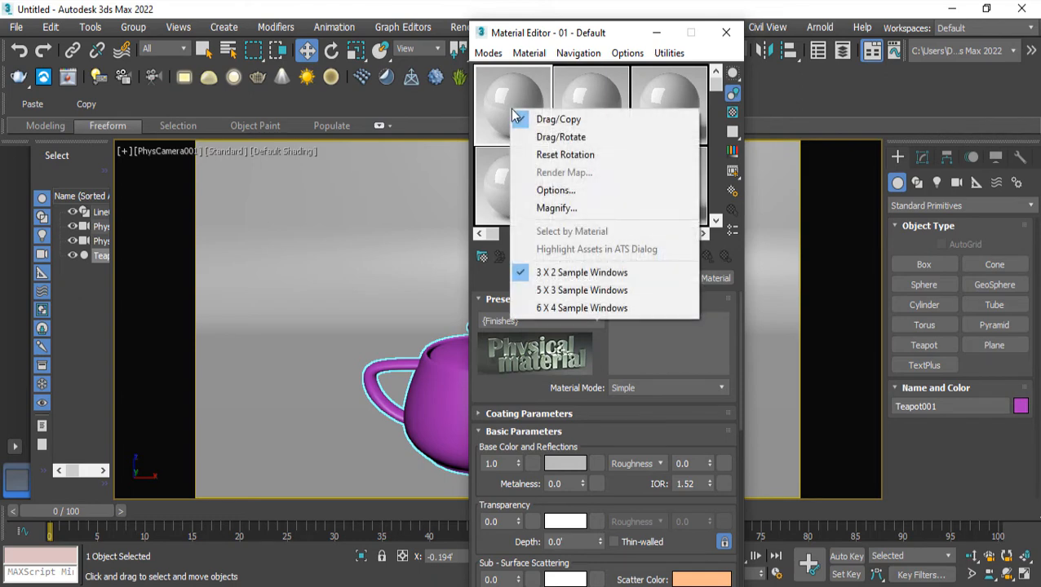
click(548, 309)
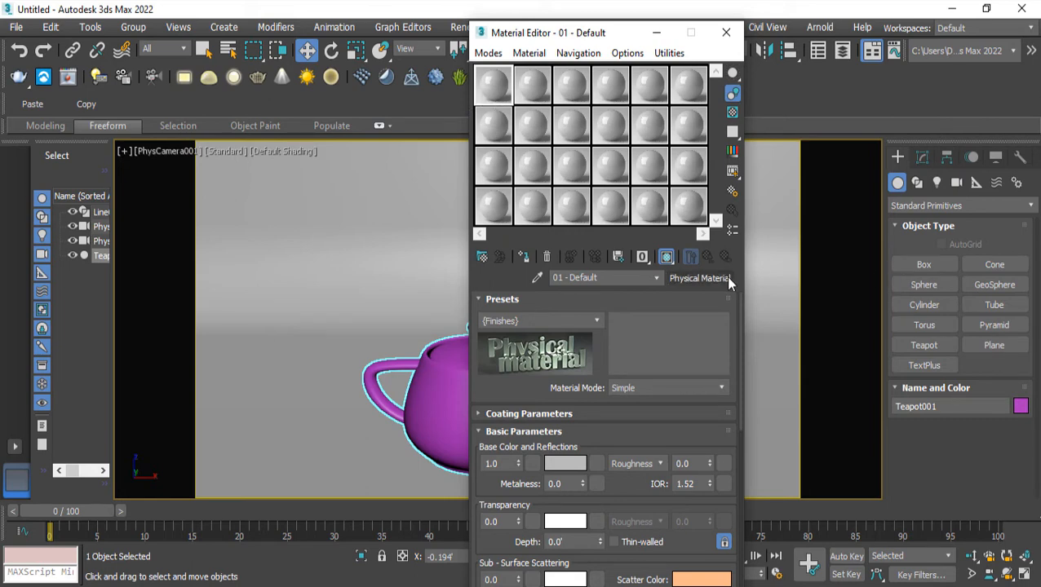
Step: Change the first sample slot's material type from Physical Material to VRayMtl
click(686, 279)
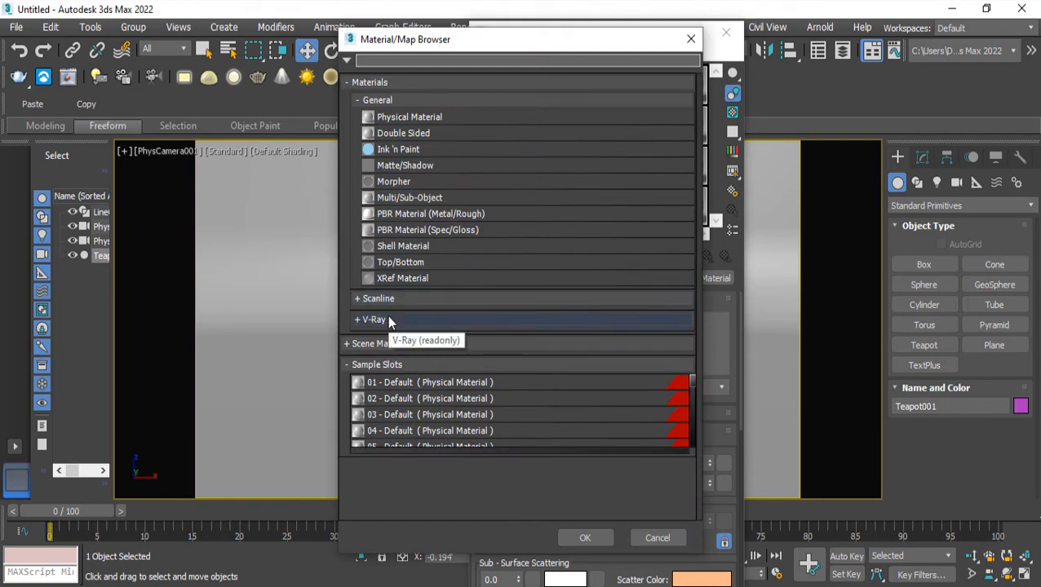
click(388, 320)
scroll(433, 466, down, 2)
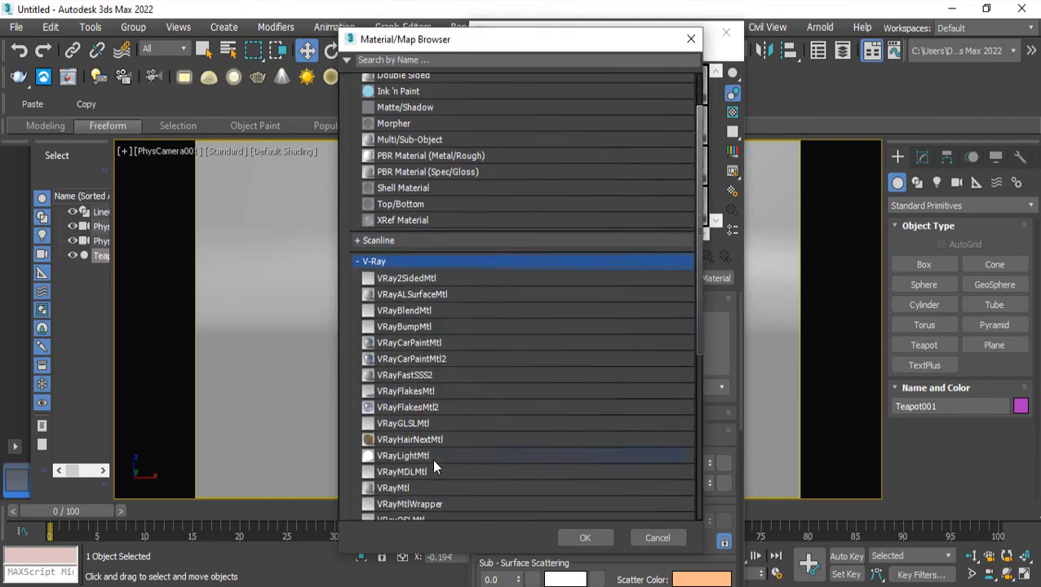
click(394, 489)
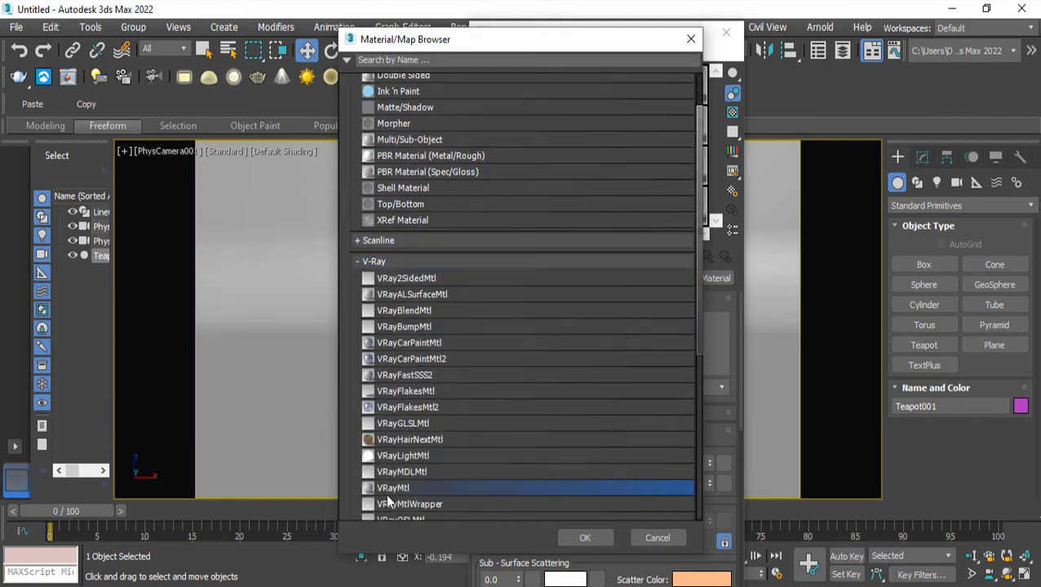
click(579, 538)
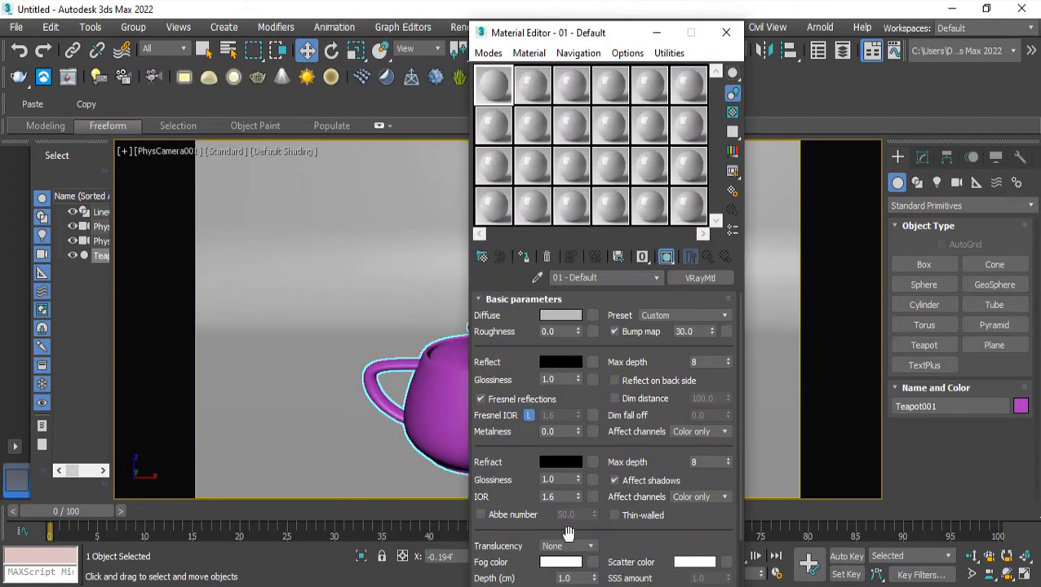
Step: Compare the first two sample slots' materials and inspect the first one in an enlarged preview window
click(532, 87)
click(485, 97)
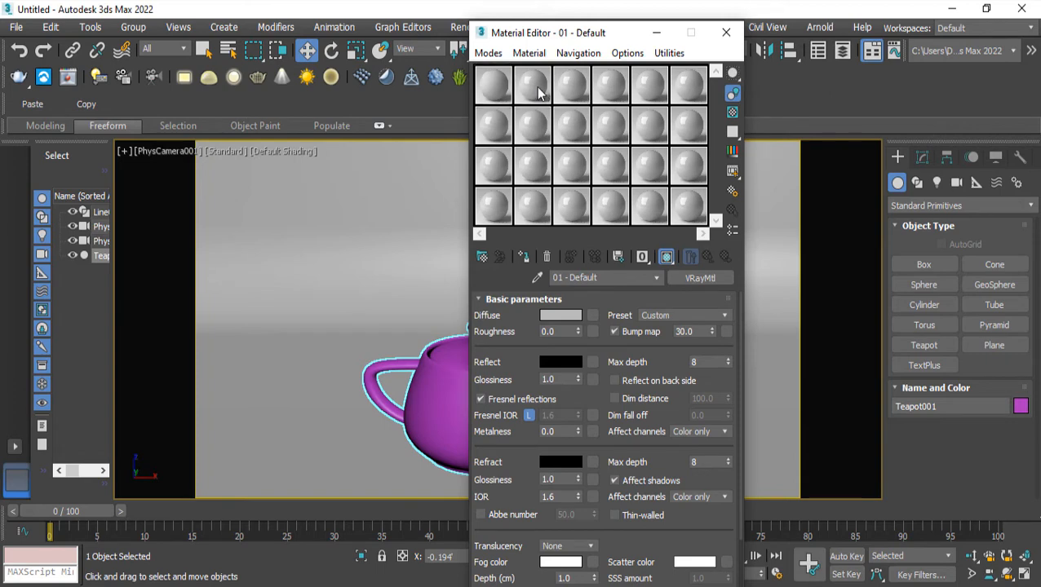
click(533, 87)
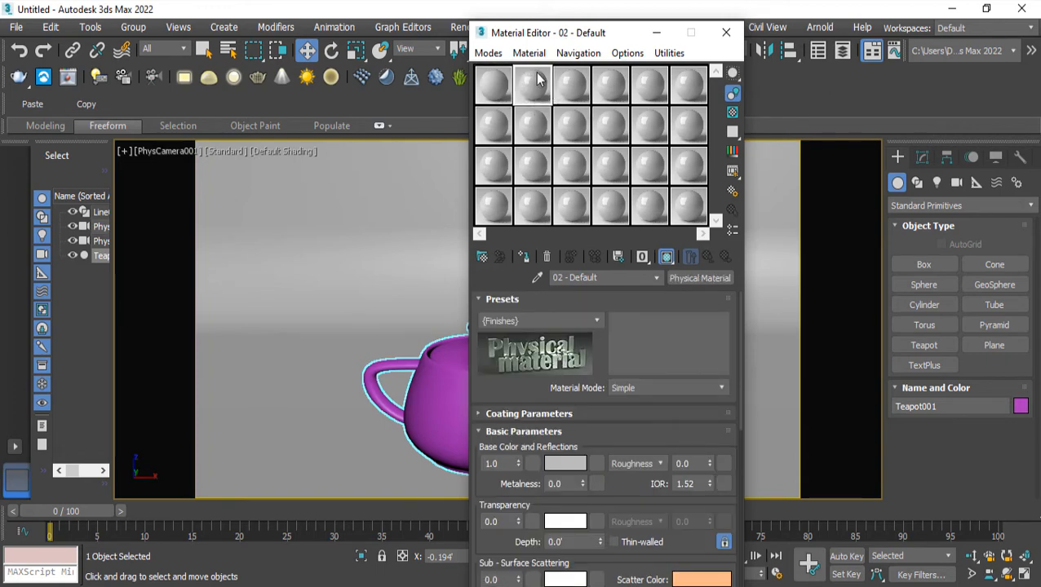
click(511, 85)
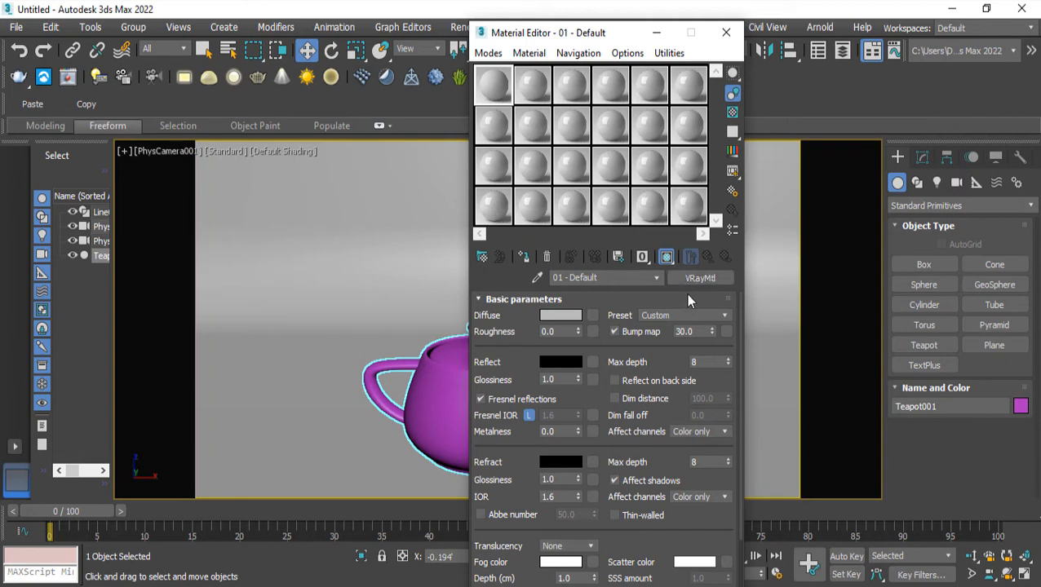
double_click(494, 96)
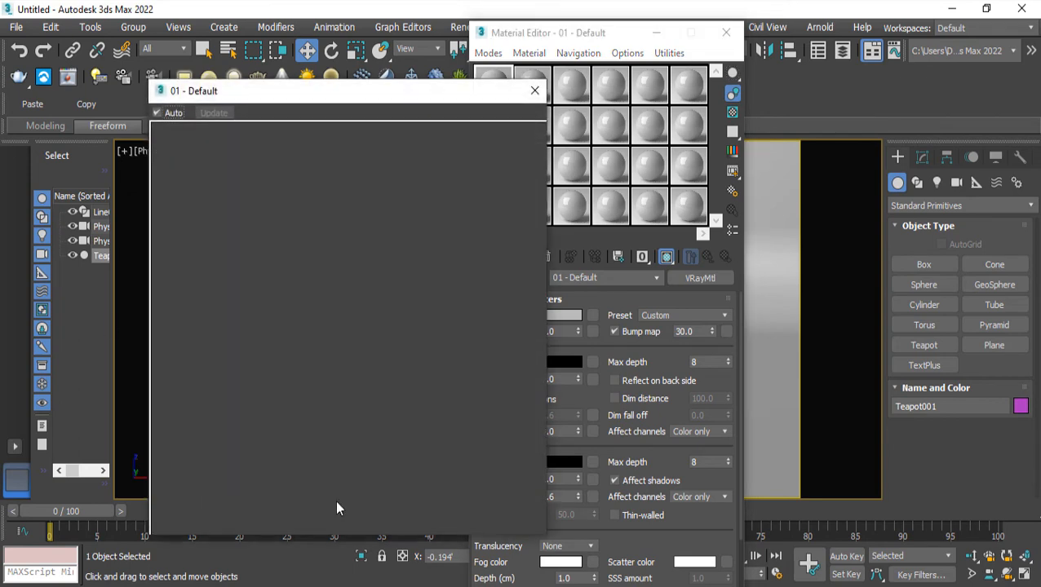
drag(440, 98, 351, 68)
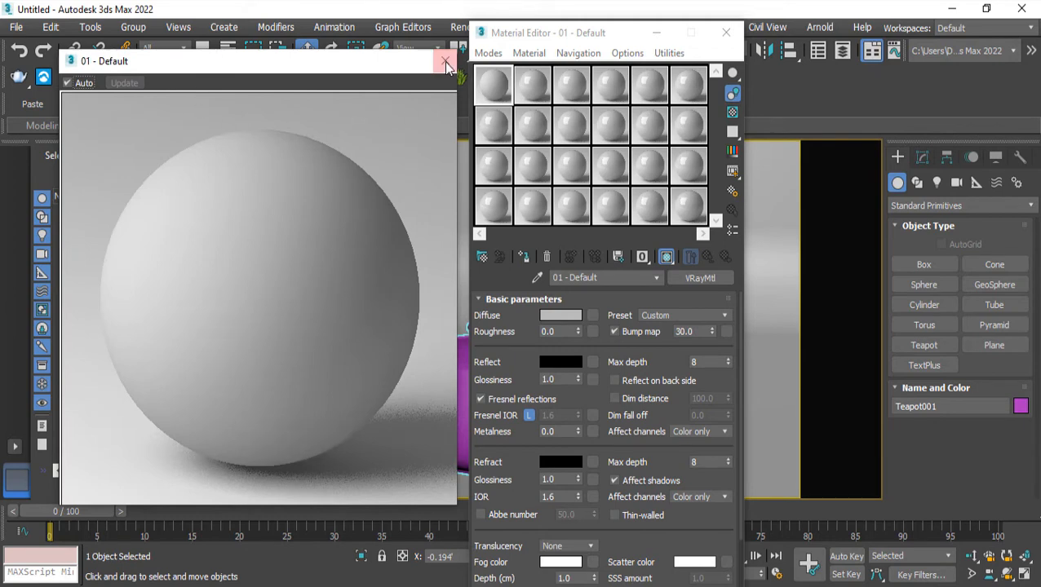
click(443, 62)
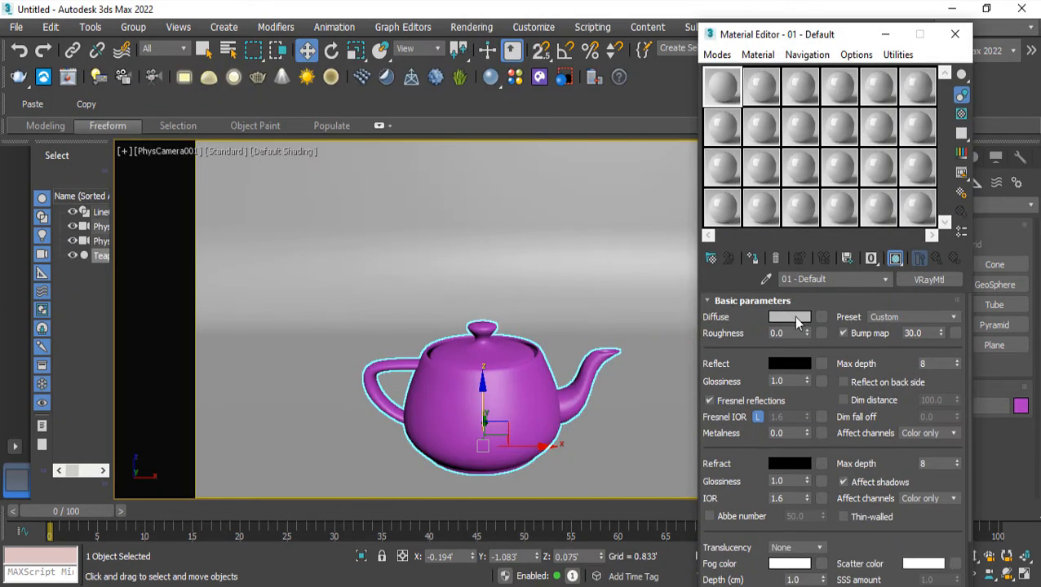
Step: Set the first material's diffuse color to orange, about Red 165, Green 86, Blue 0
click(793, 316)
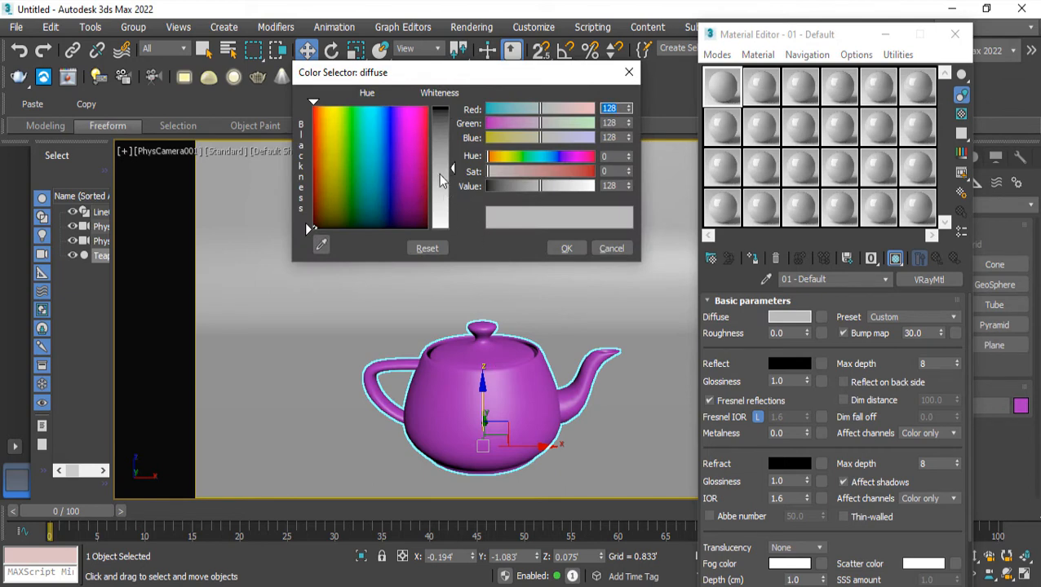
click(462, 412)
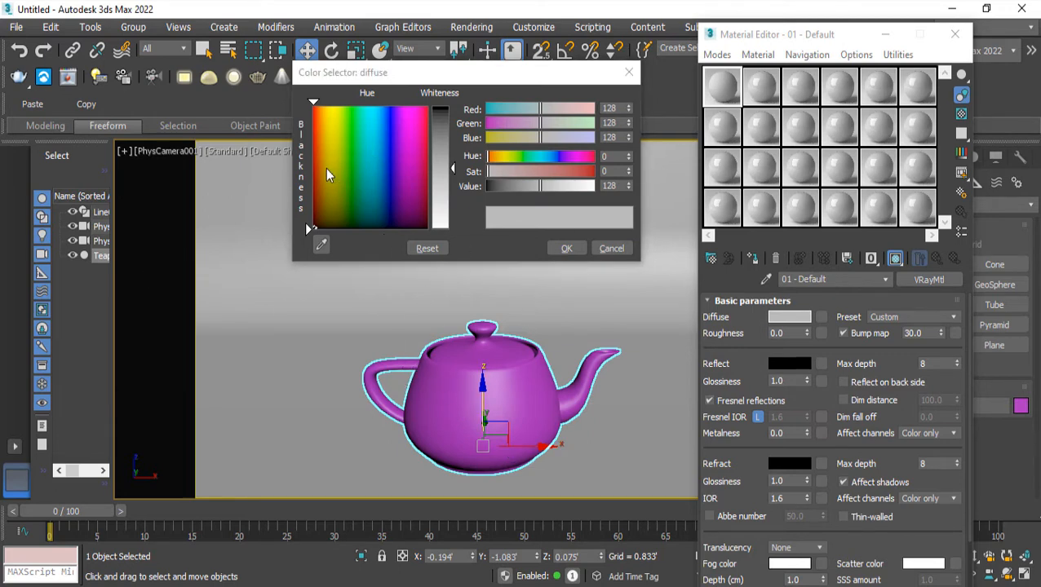
drag(328, 169, 324, 113)
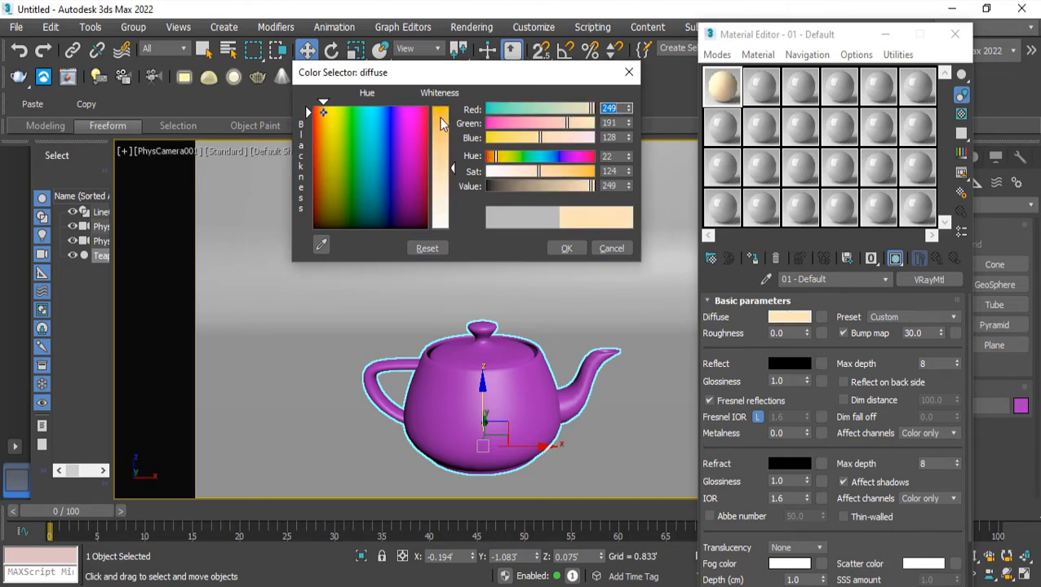
drag(440, 122, 441, 104)
drag(564, 188, 556, 186)
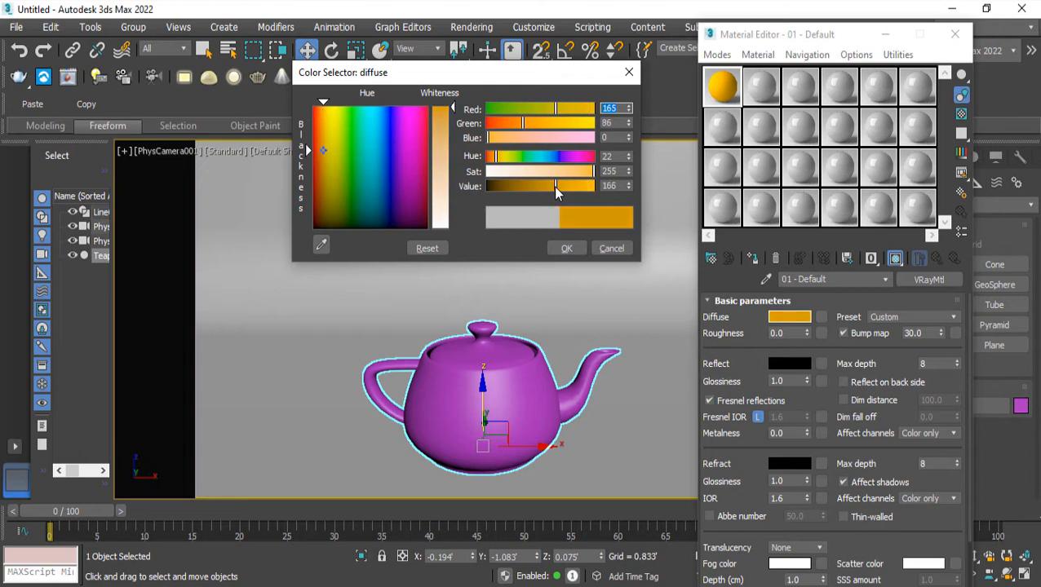
click(566, 249)
Step: Check the orange material in an enlarged preview and assign it to the selected teapot
double_click(731, 95)
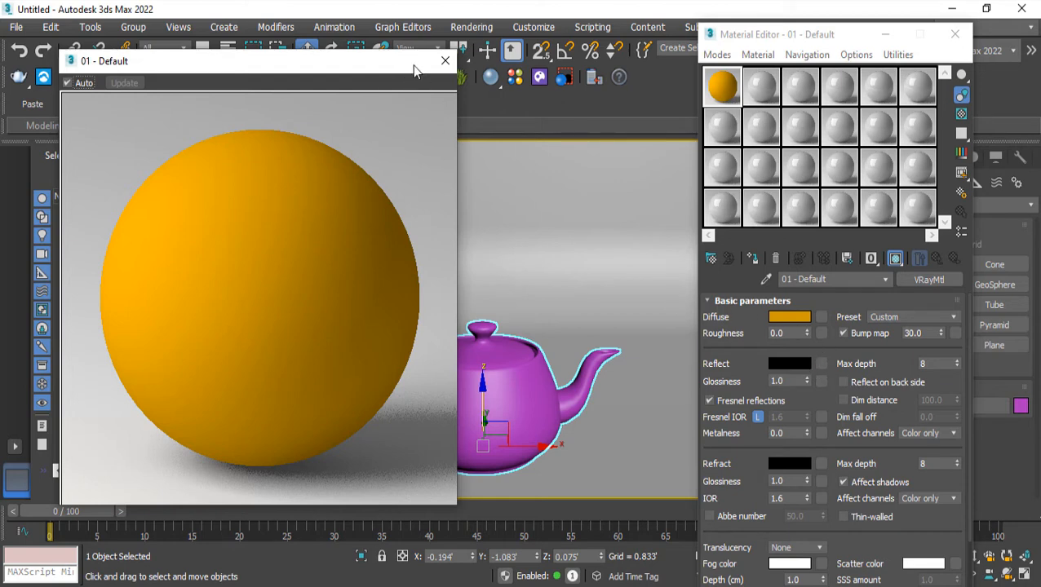
click(444, 60)
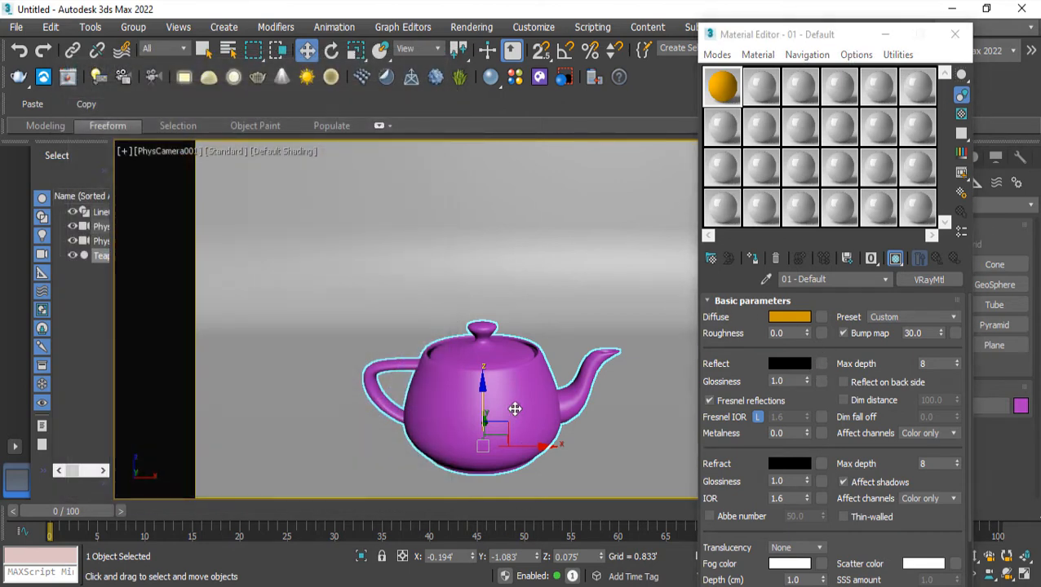
click(750, 263)
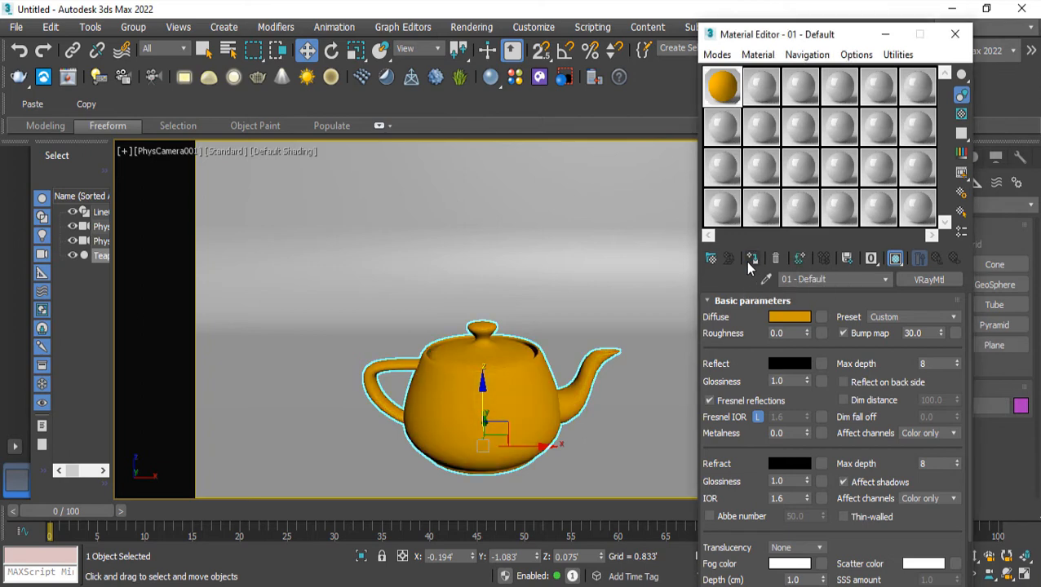
click(893, 259)
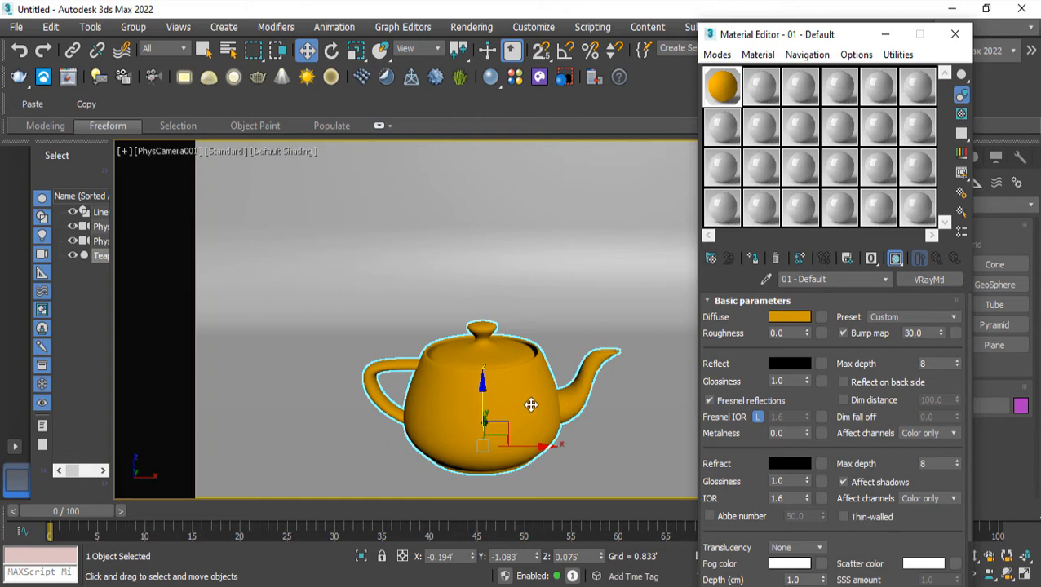
Step: Load the image 57_Granite 01 as a Bitmap map for the material's diffuse channel
click(822, 324)
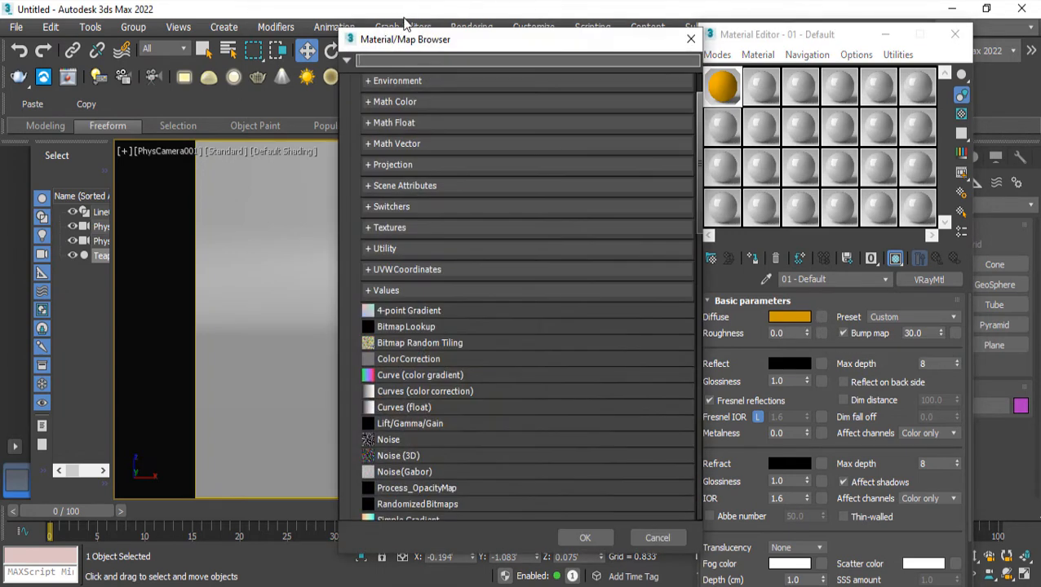
drag(422, 48, 411, 29)
scroll(490, 262, down, 5)
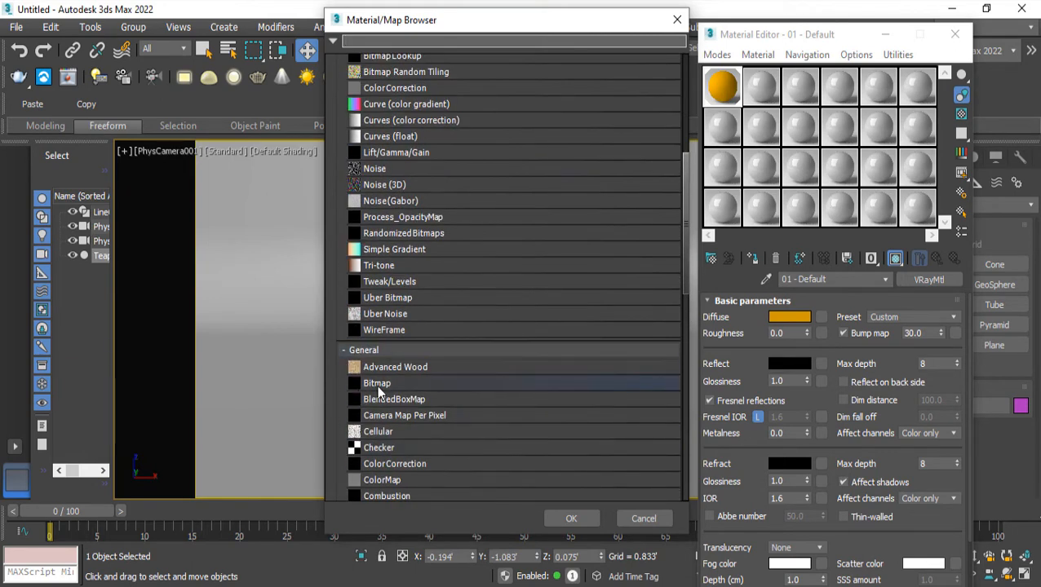
click(369, 386)
click(571, 519)
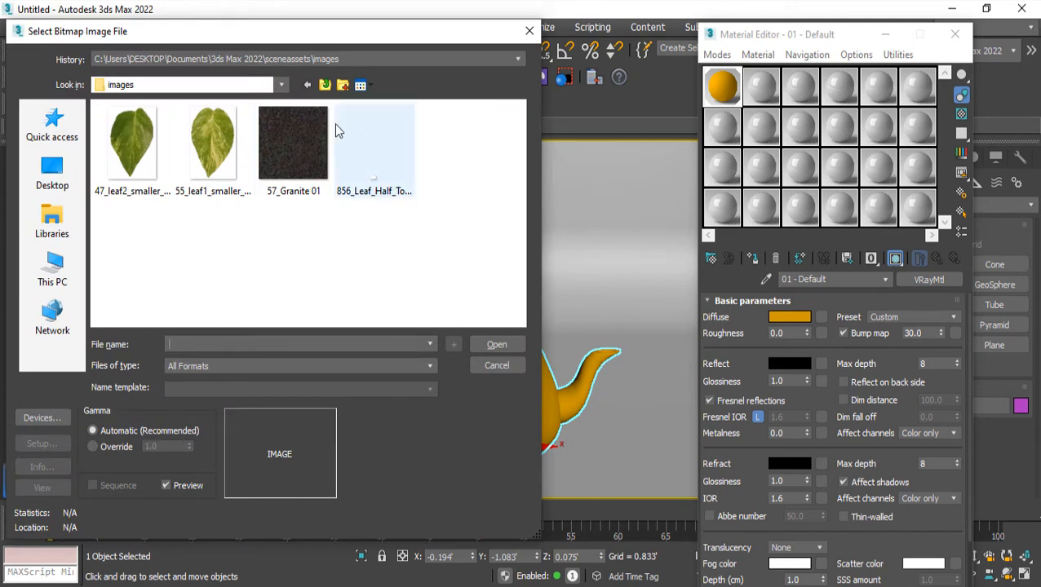
click(277, 153)
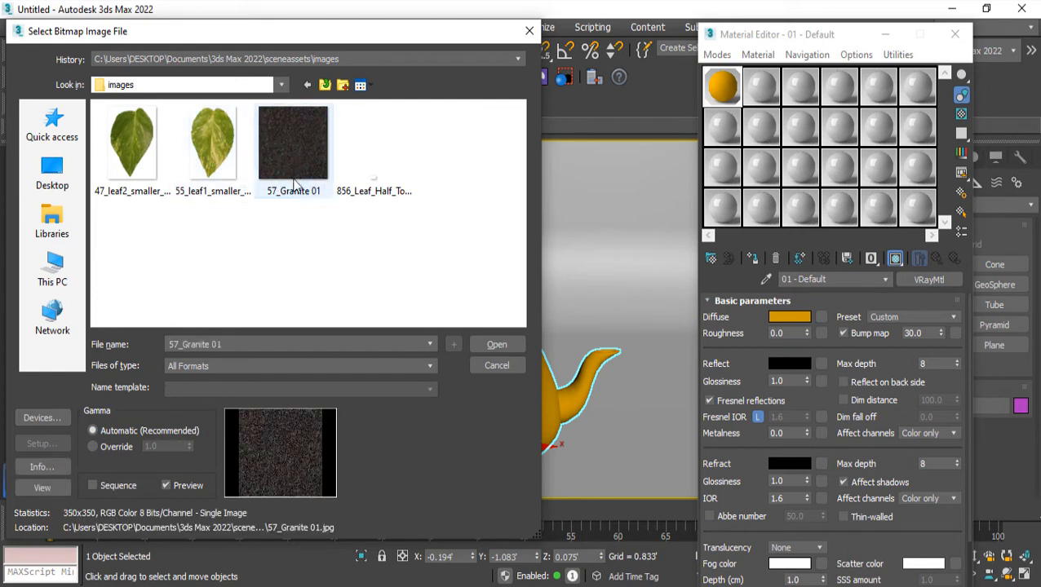
click(515, 345)
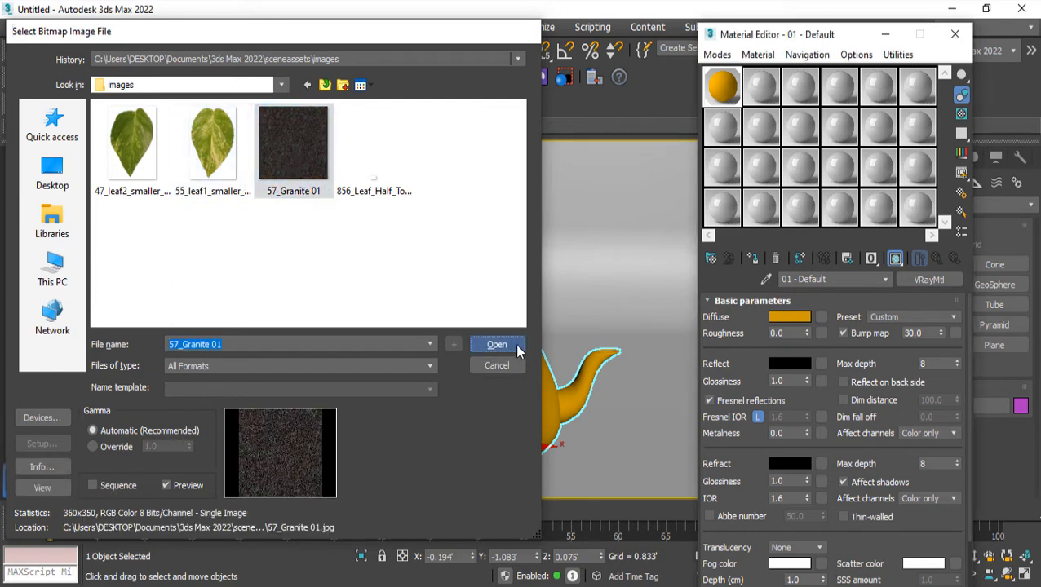
Step: Check the granite texture in an enlarged preview and return to the parent material's parameters
double_click(723, 91)
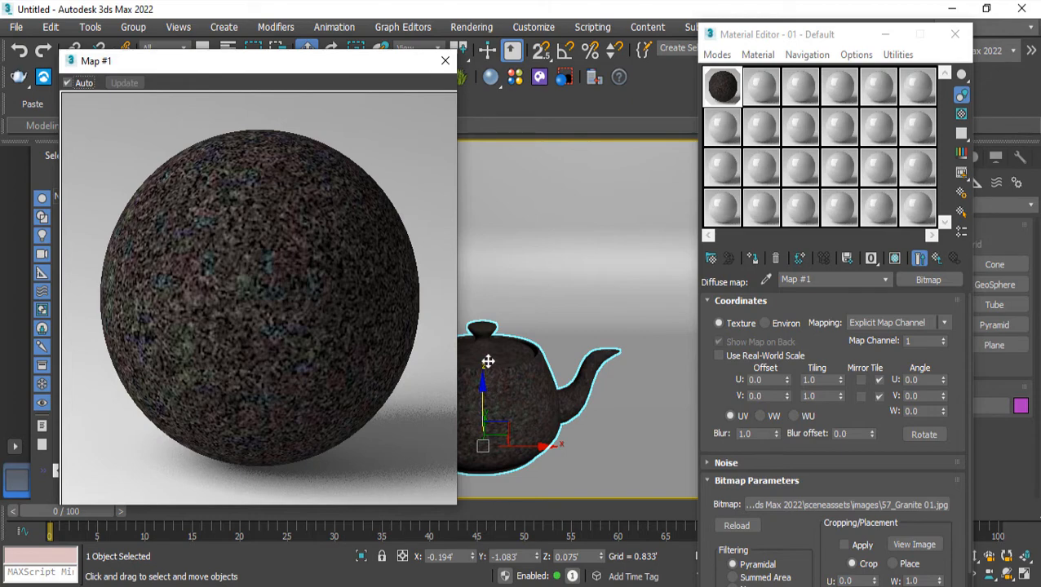
click(445, 61)
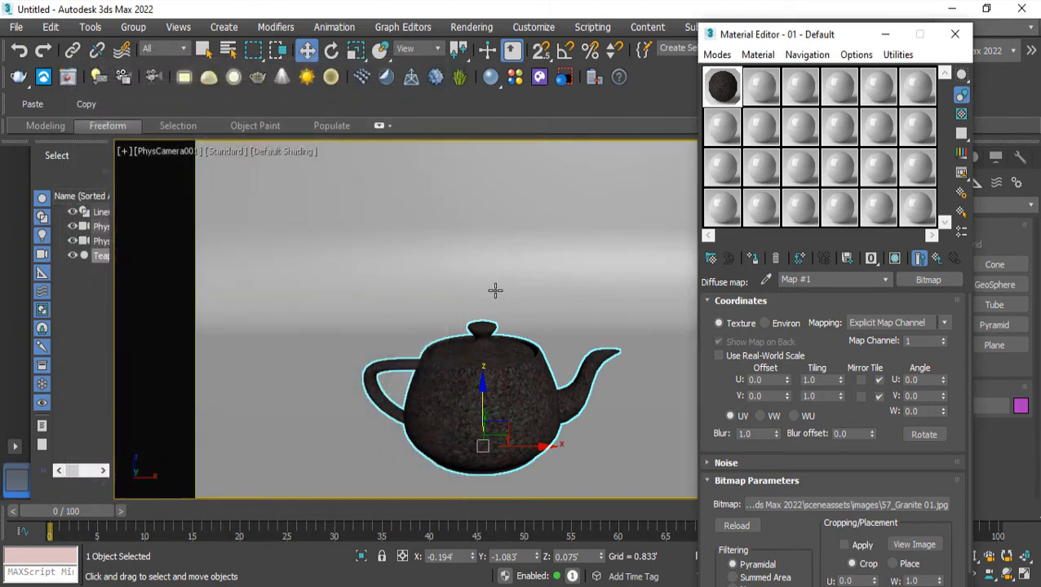
click(938, 261)
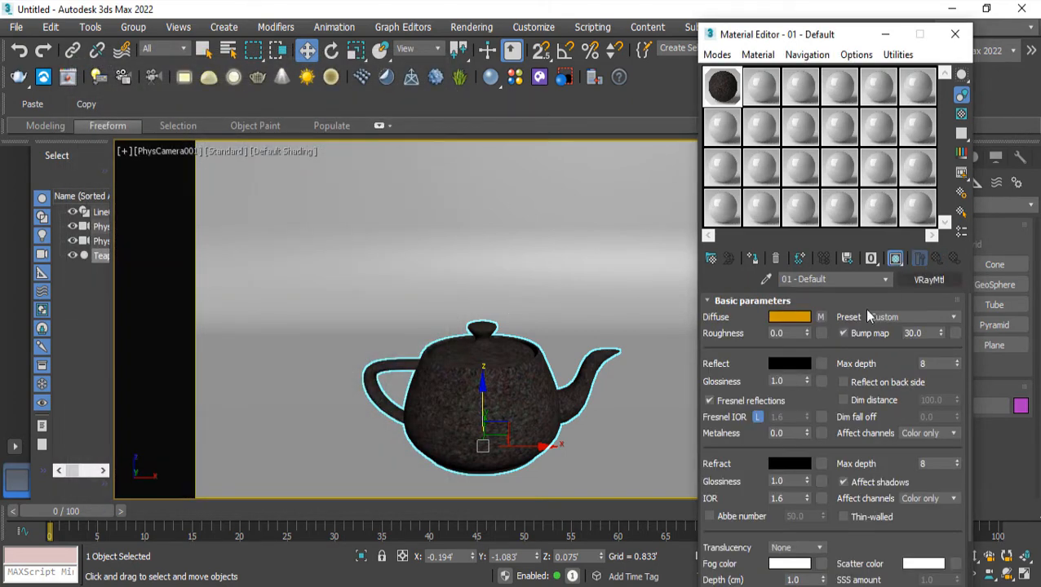
Step: Set the diffuse color to bright pink, Red 255, Green 0, Blue 60, and cut the granite map from the diffuse channel
click(780, 318)
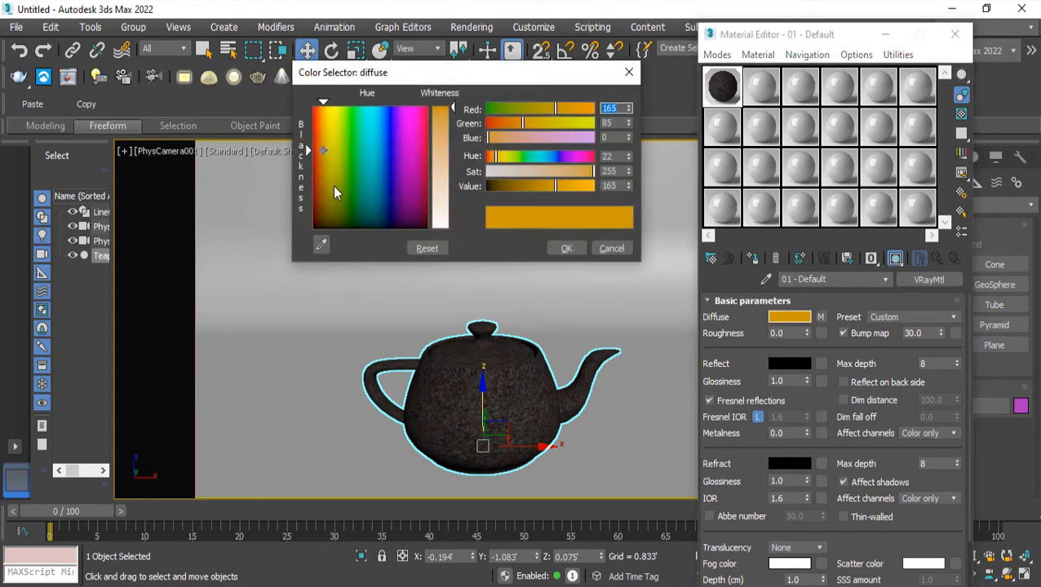
drag(320, 192, 423, 108)
click(562, 248)
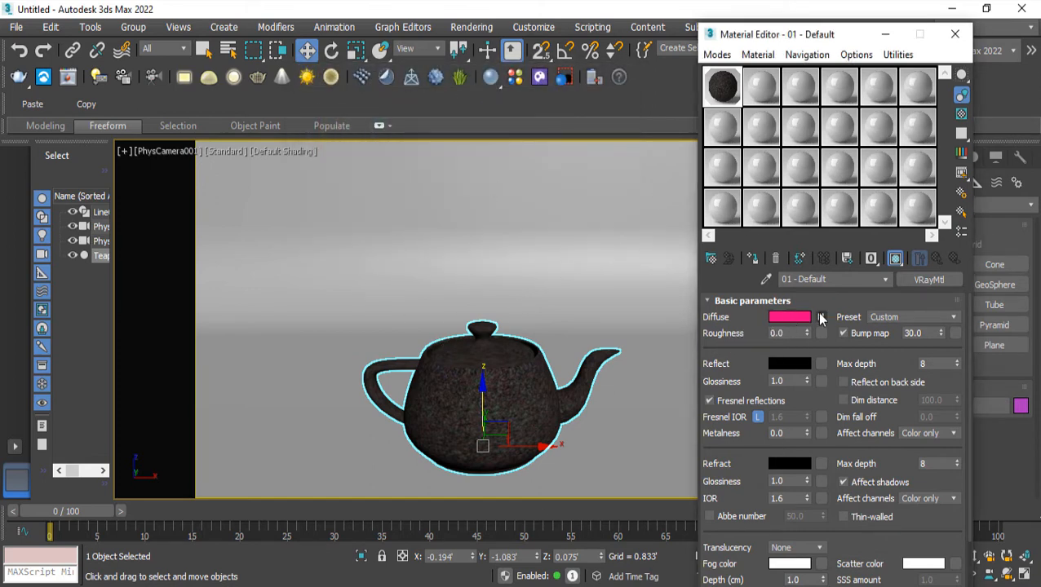
right_click(823, 319)
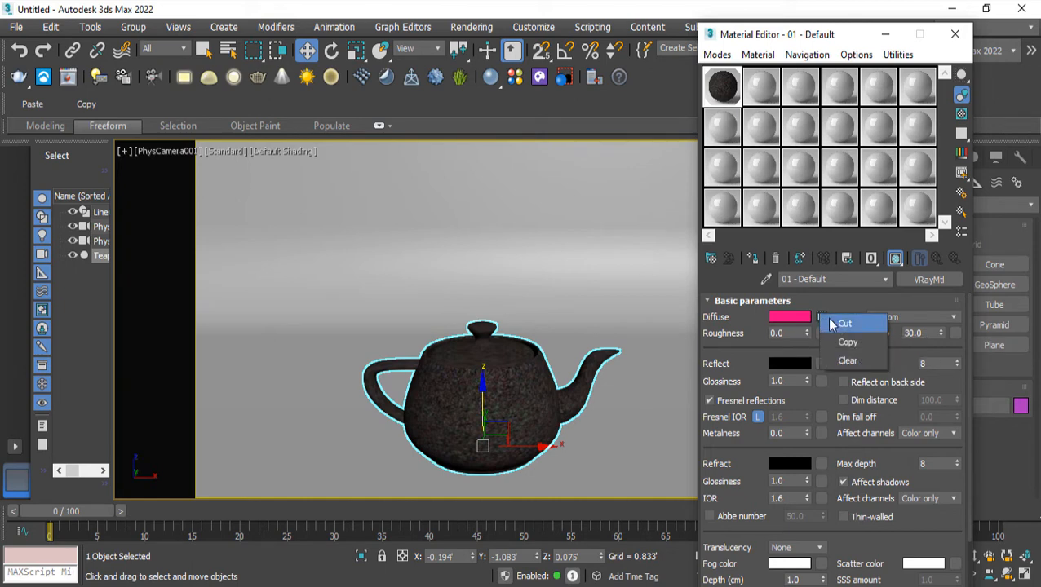
click(834, 324)
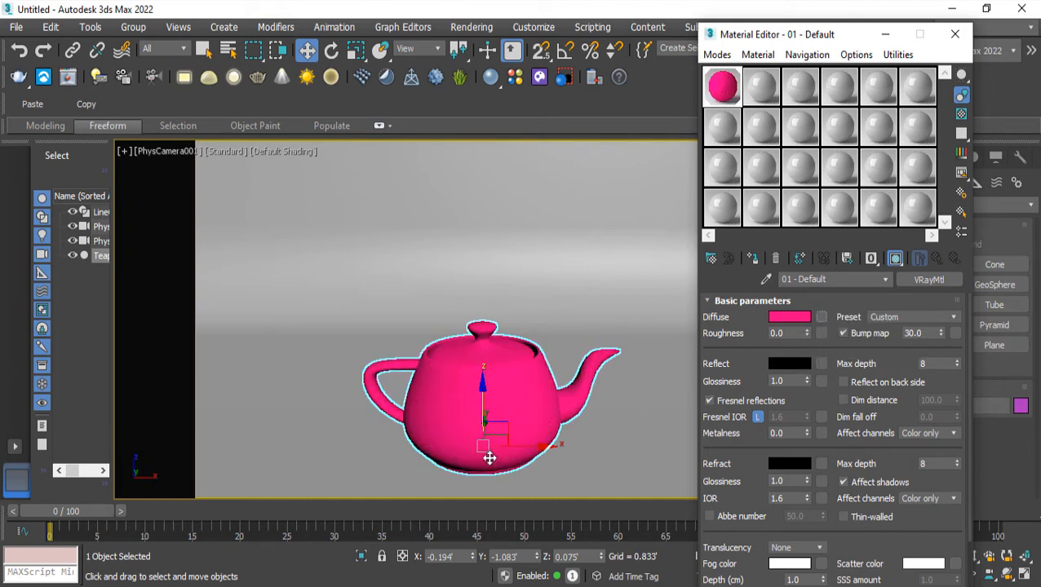
Step: Change the diffuse color to green and paste the granite map back into the diffuse channel as a copy
click(789, 318)
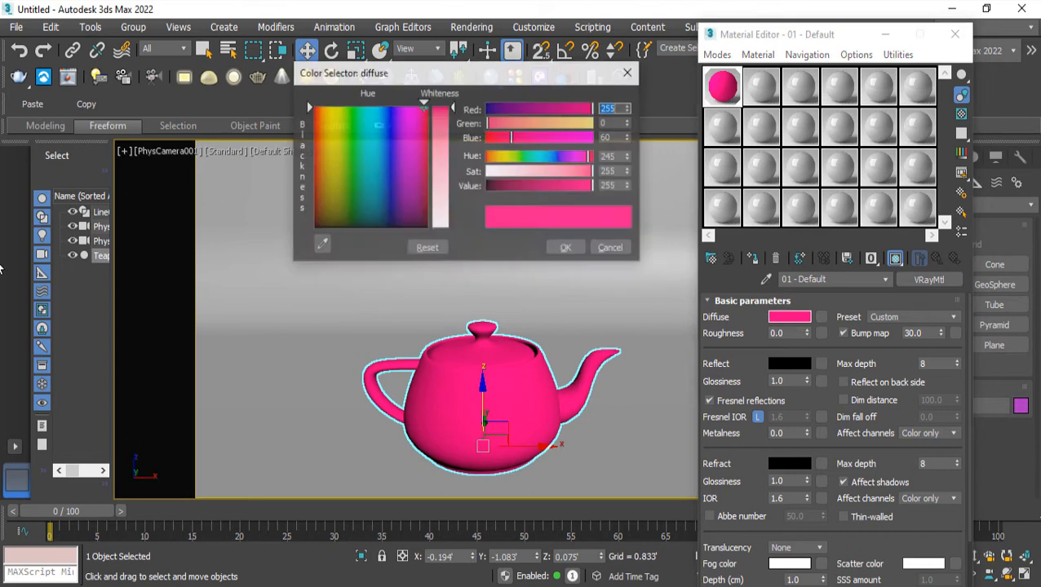
click(349, 172)
click(565, 250)
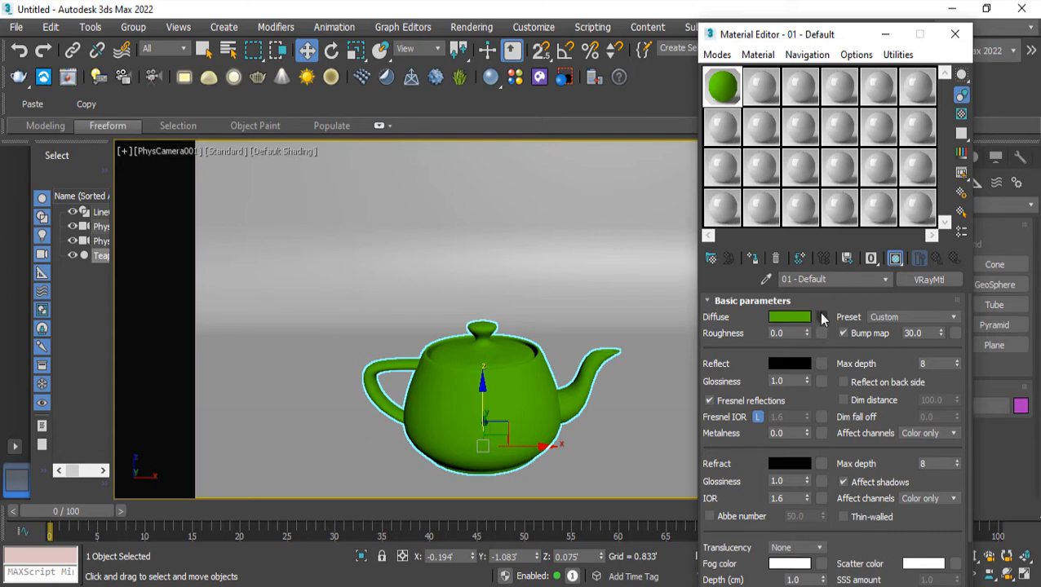
click(823, 320)
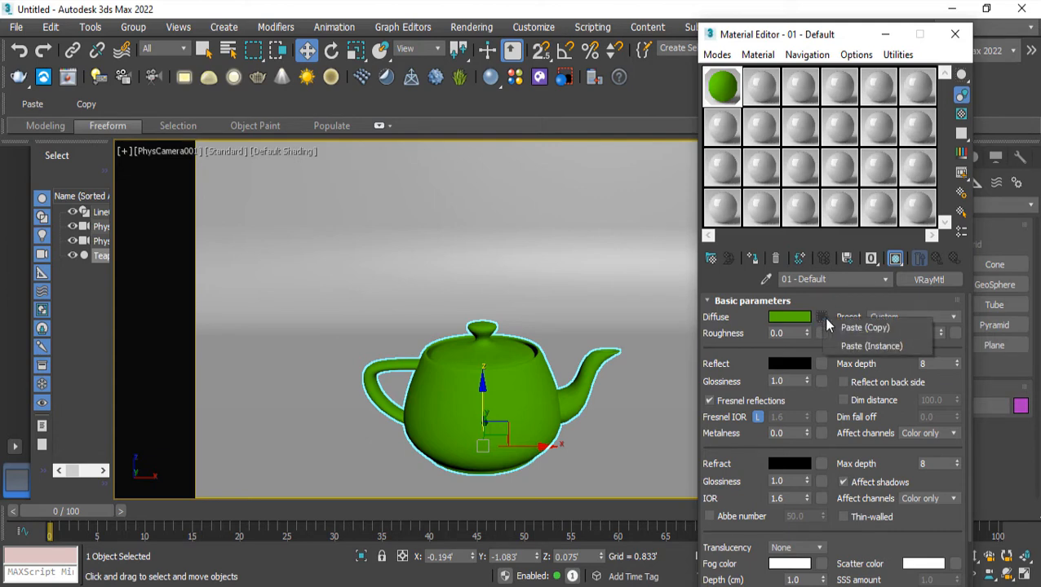
click(834, 327)
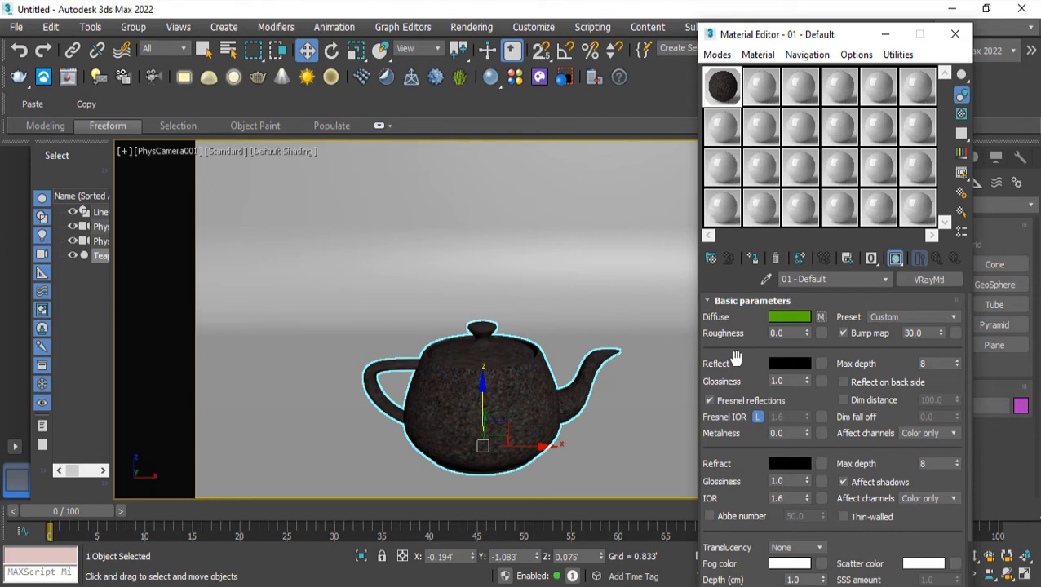
drag(735, 359, 733, 328)
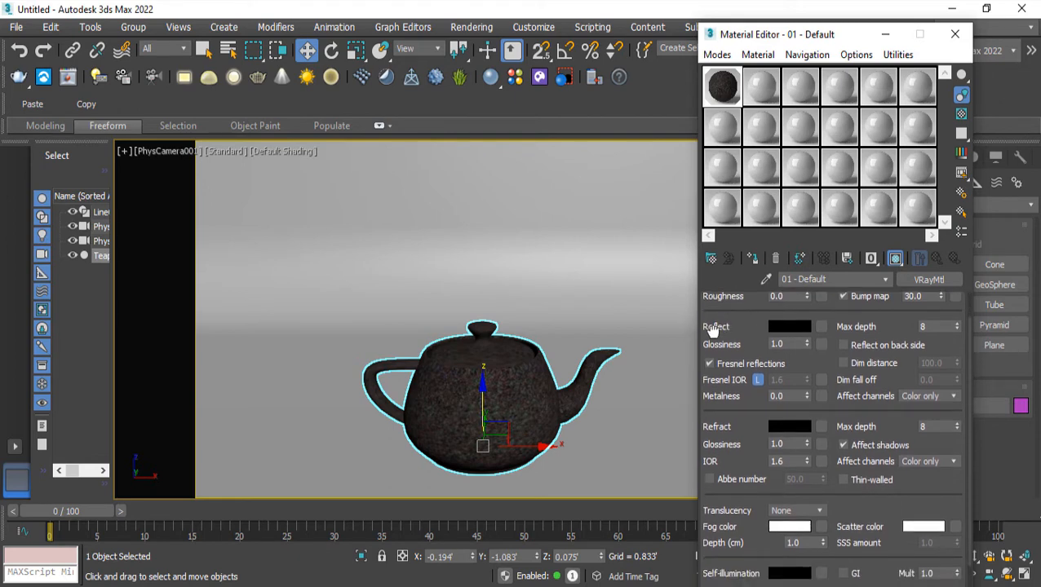
Step: Set the material's reflection color to neutral gray with Red, Green and Blue at 138
drag(722, 329, 702, 344)
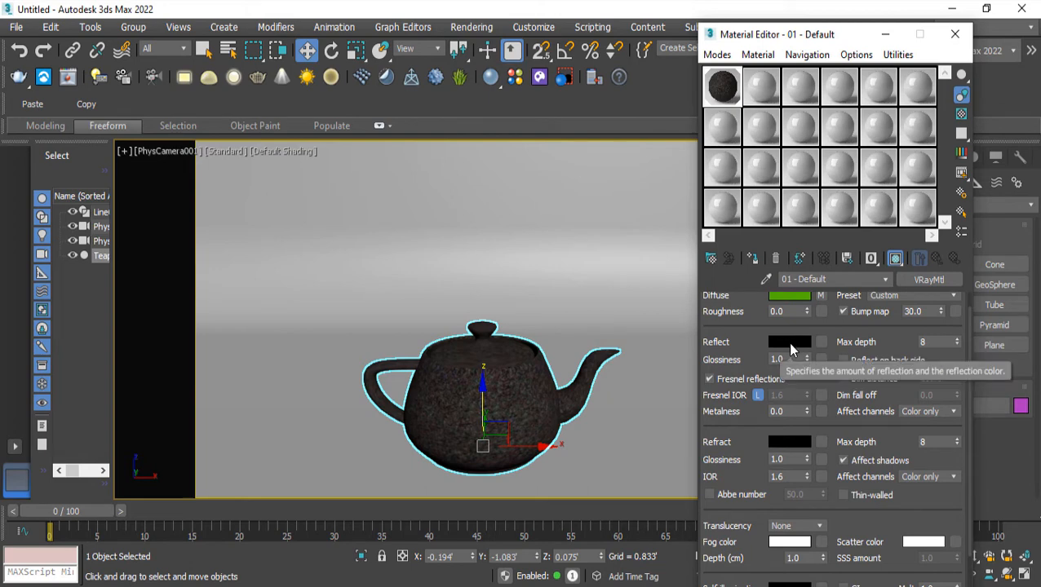
click(790, 342)
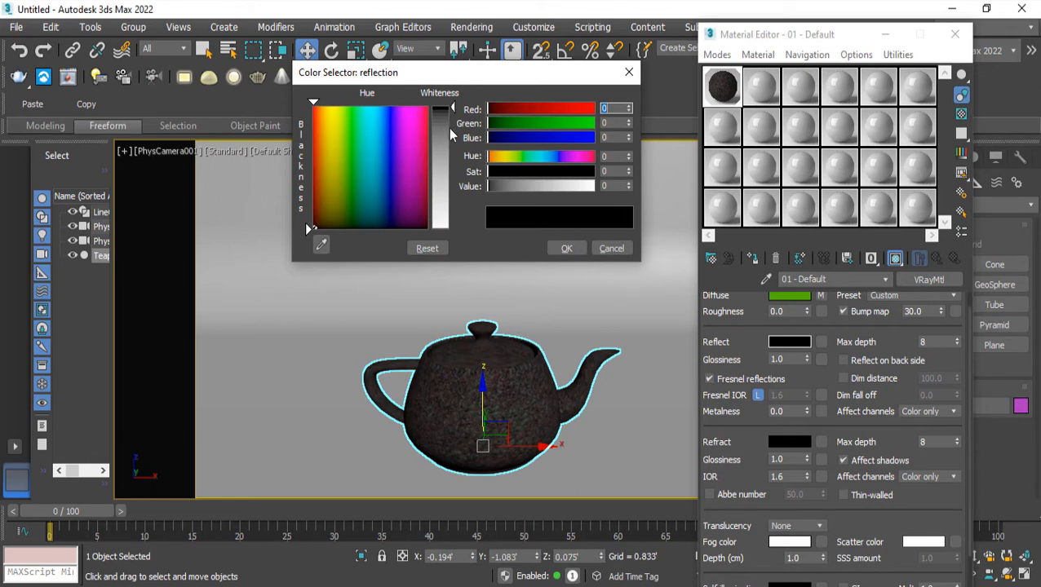
drag(453, 110, 445, 228)
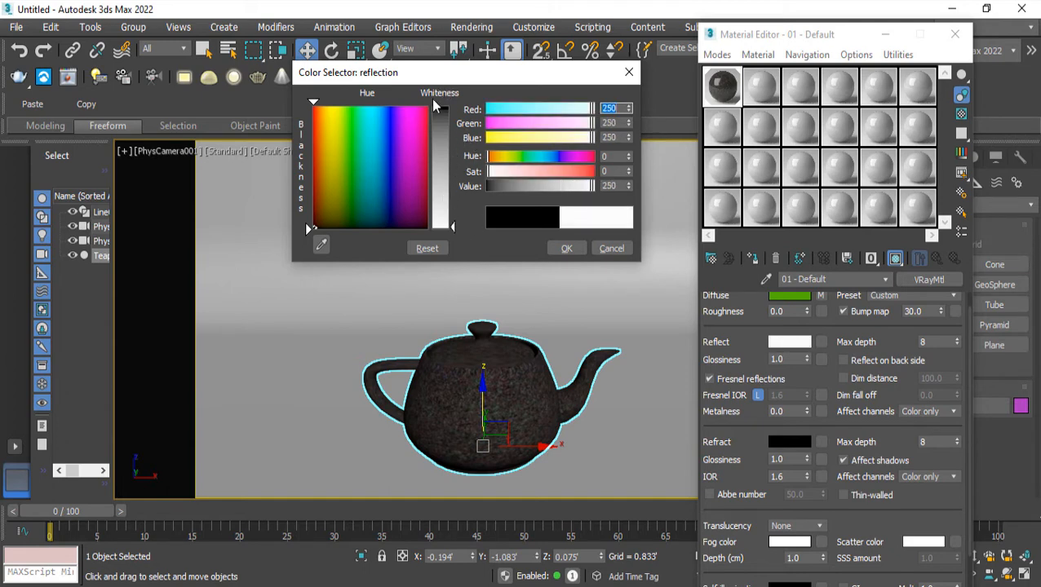
click(455, 173)
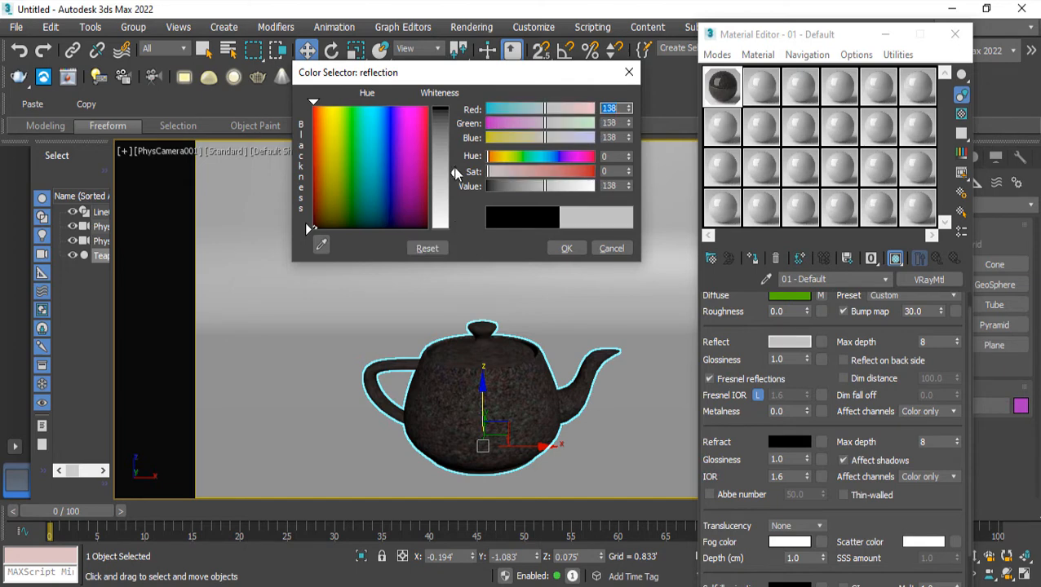
click(562, 248)
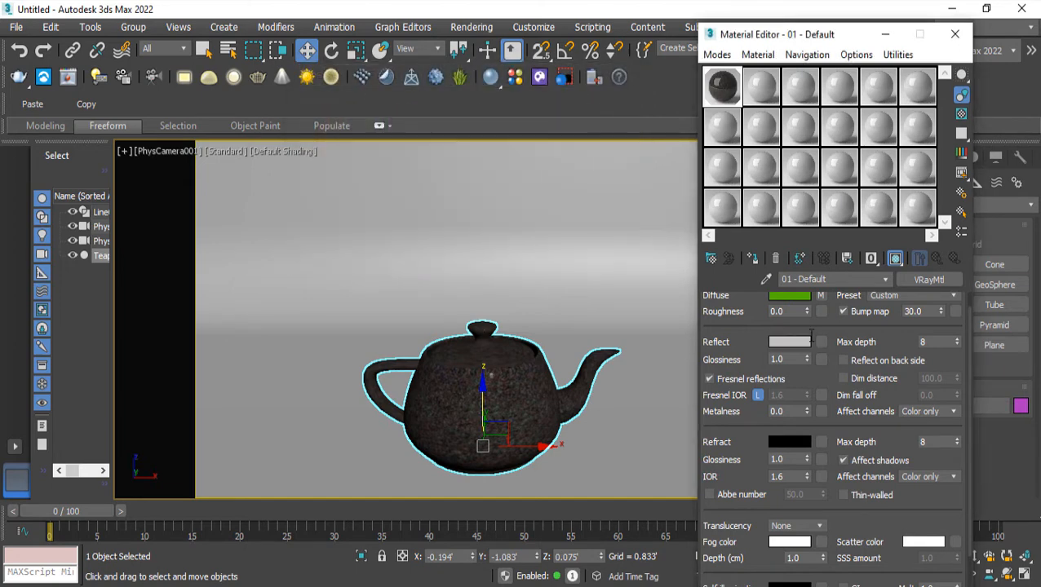
Step: Compare black and gray reflection colors in an enlarged material preview, settle on gray 112, and close the preview
double_click(723, 89)
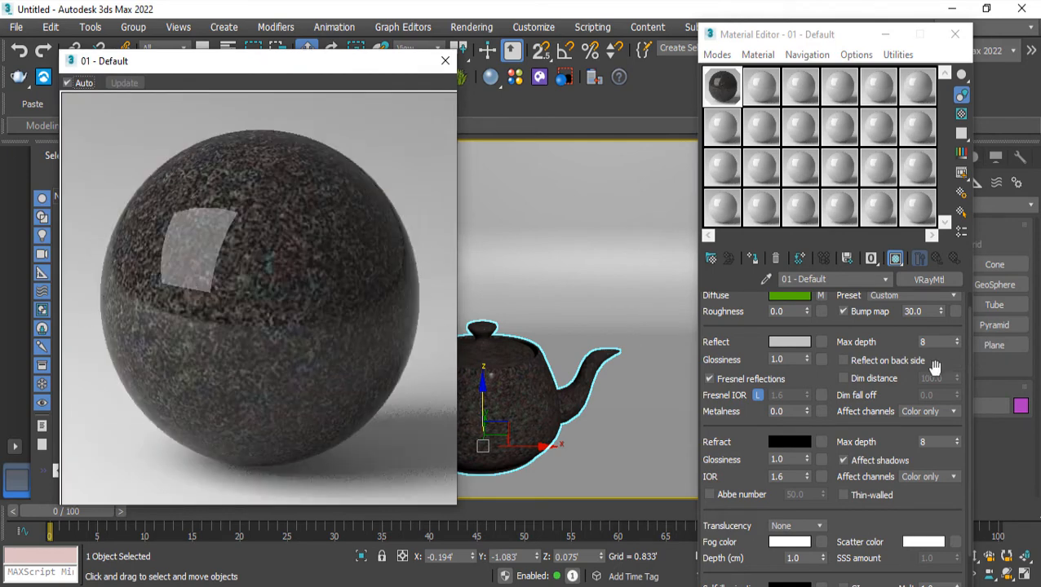
click(791, 342)
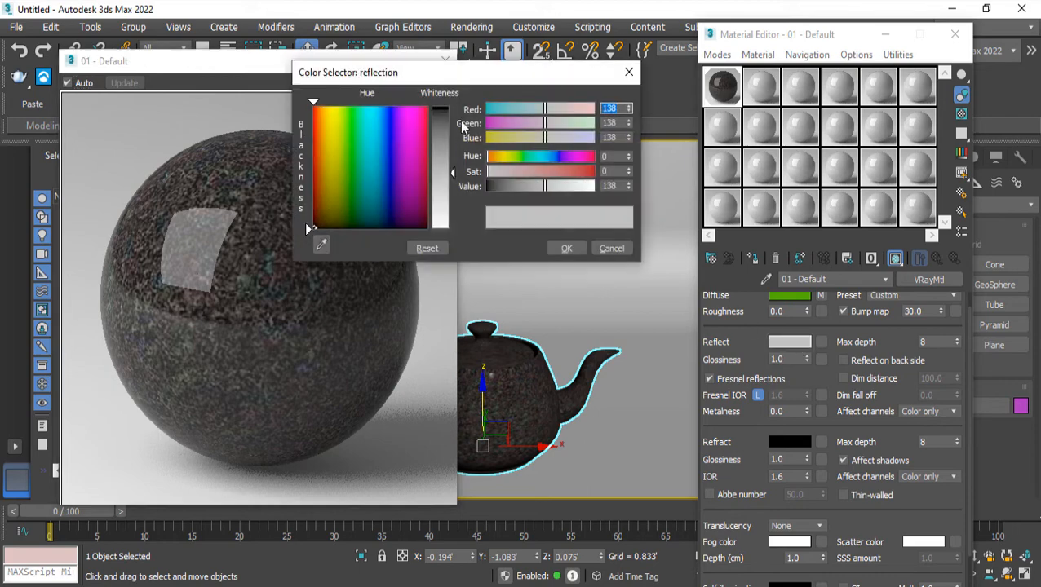
drag(445, 127, 445, 106)
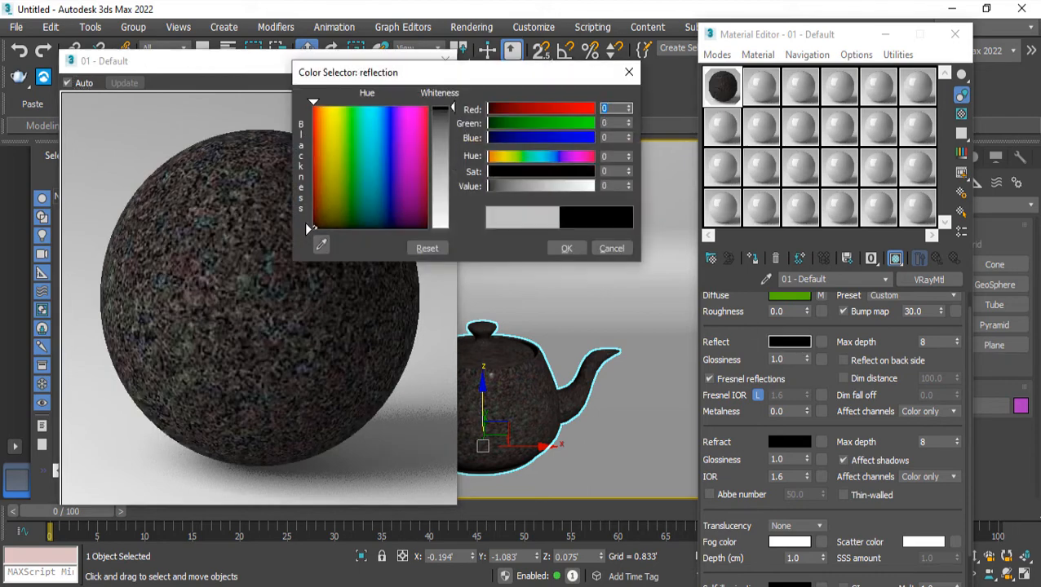
drag(487, 72, 721, 90)
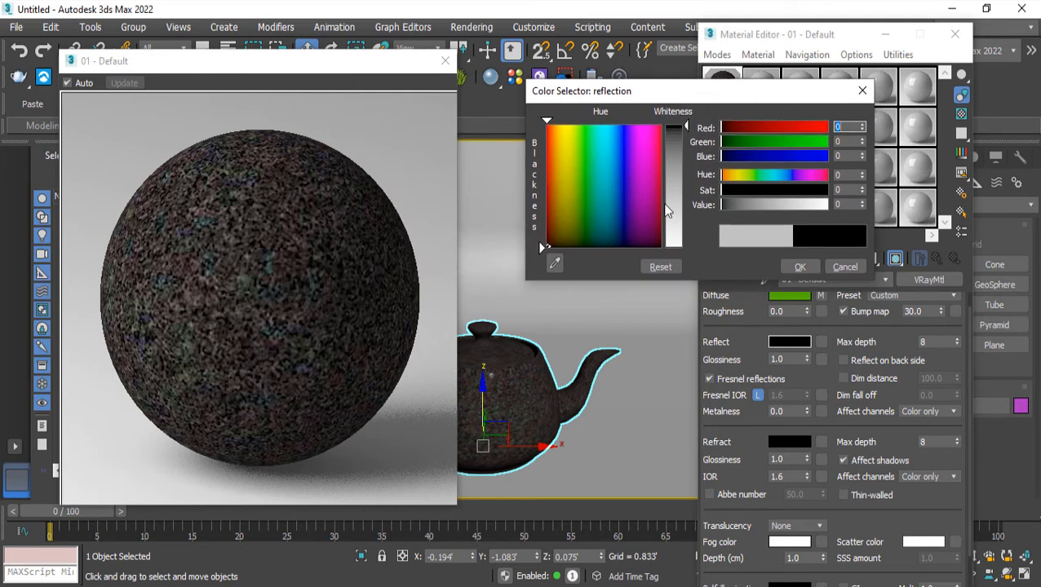
drag(673, 181, 673, 198)
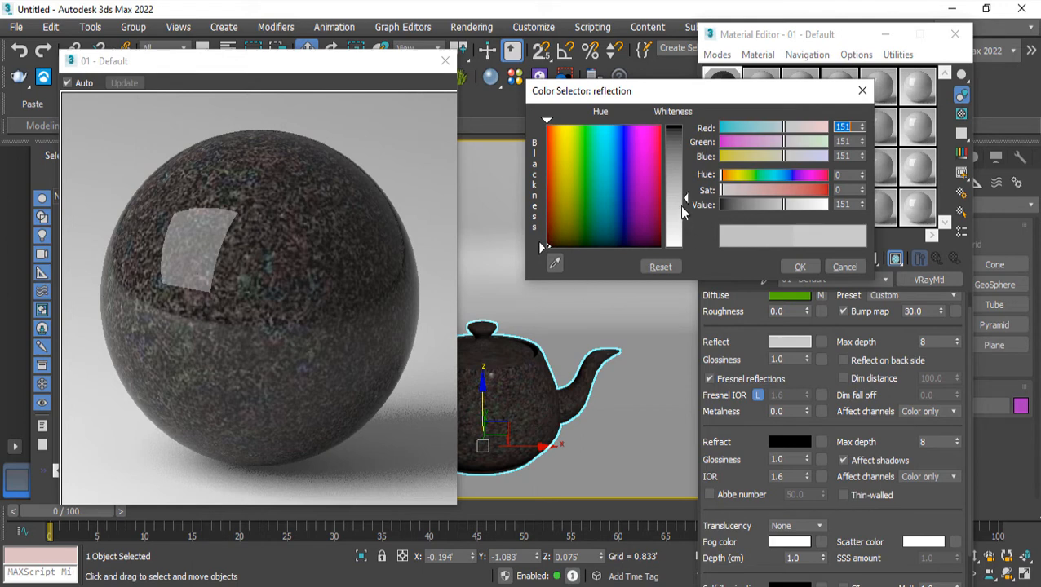
drag(682, 181, 686, 178)
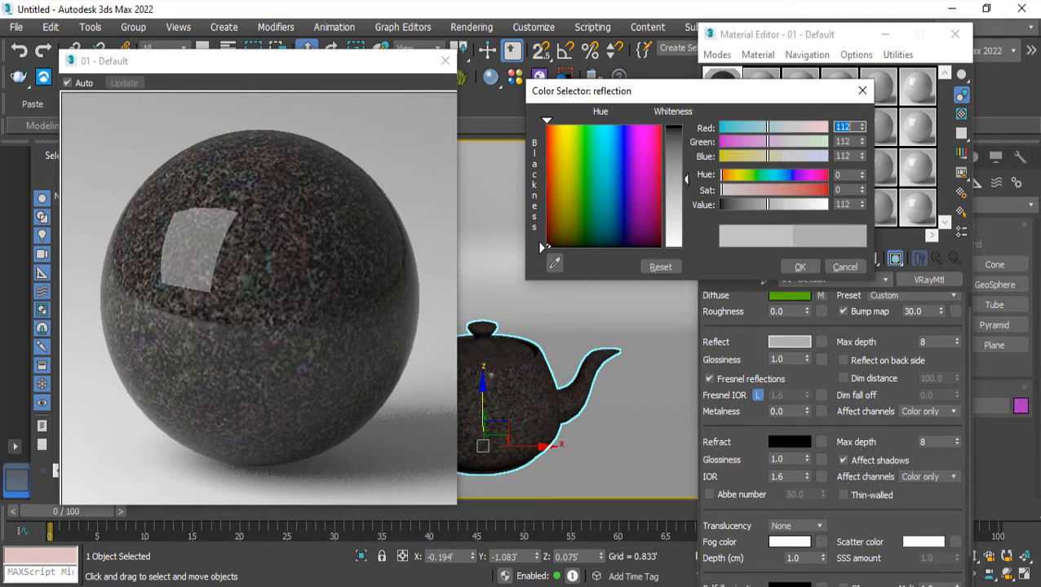
click(800, 267)
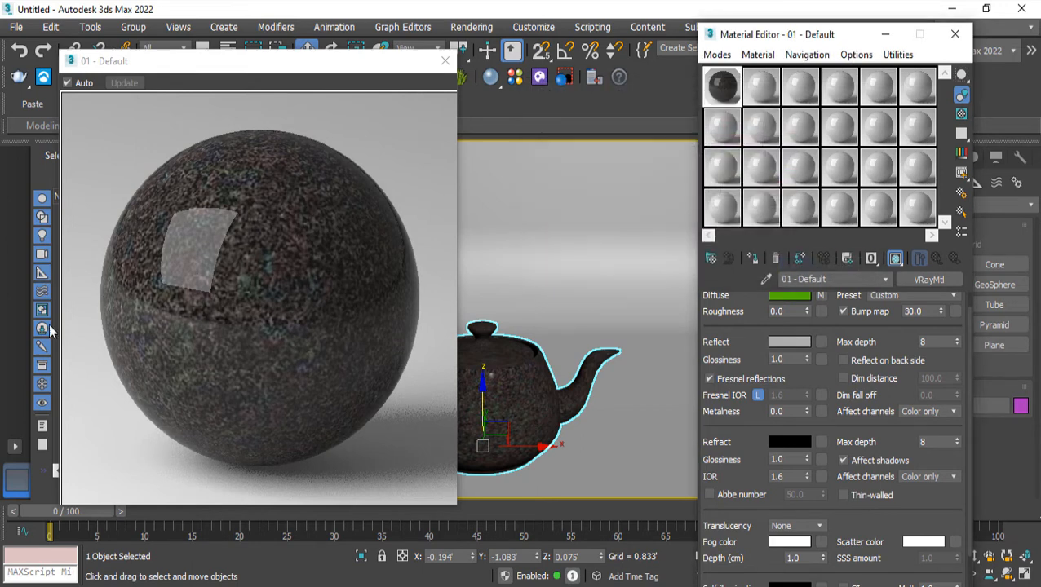
click(444, 61)
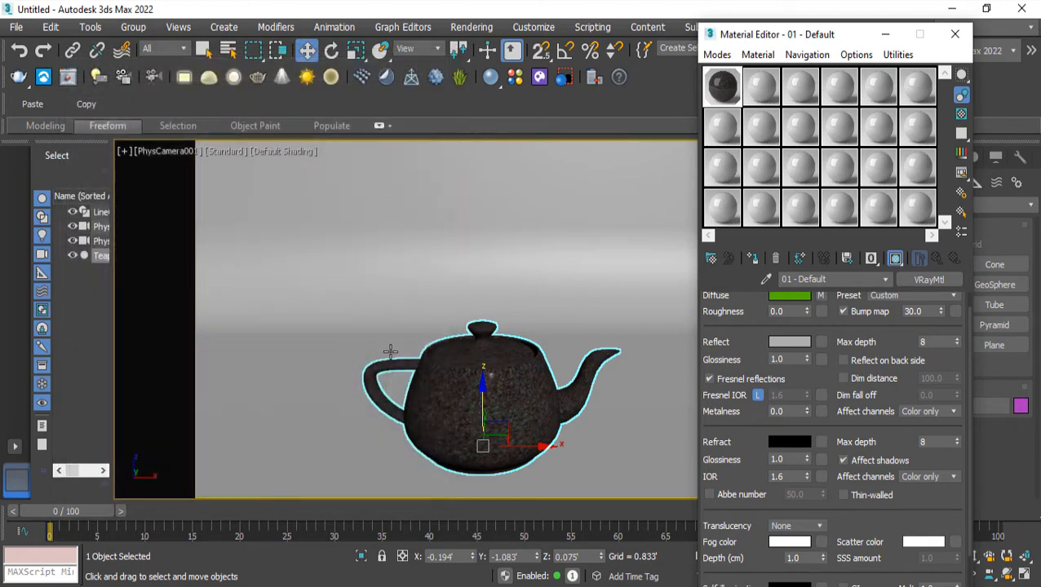
Step: Open the enlarged preview of the granite material and set its reflection glossiness to 0.7
click(802, 362)
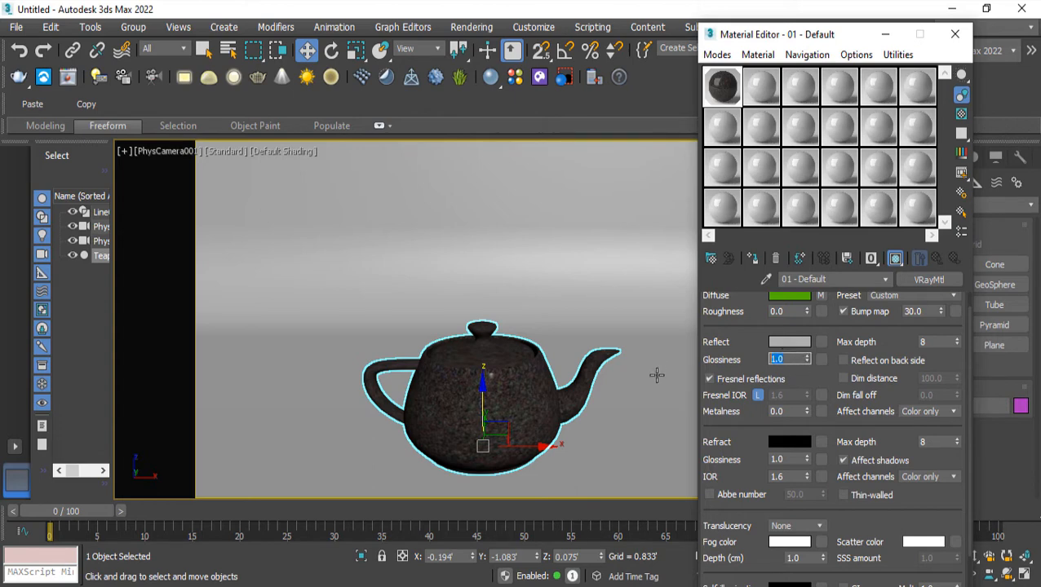
double_click(724, 88)
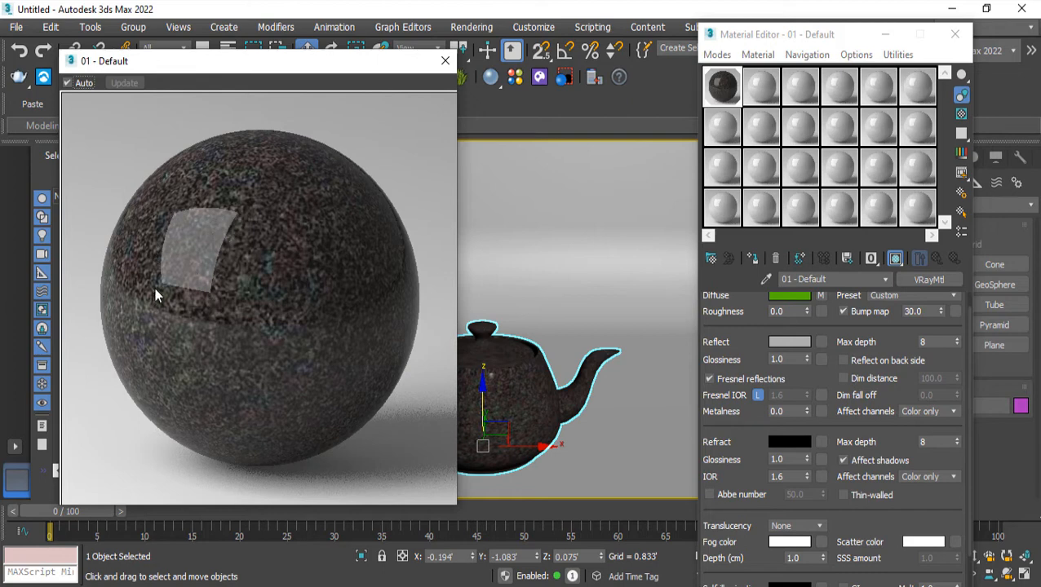
double_click(791, 359)
text(.7)
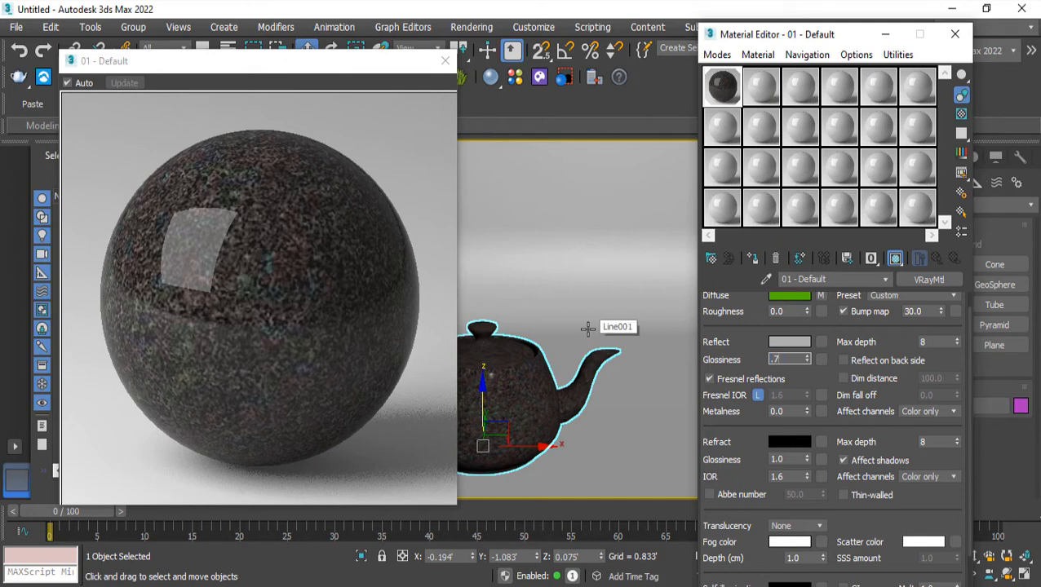
key(Return)
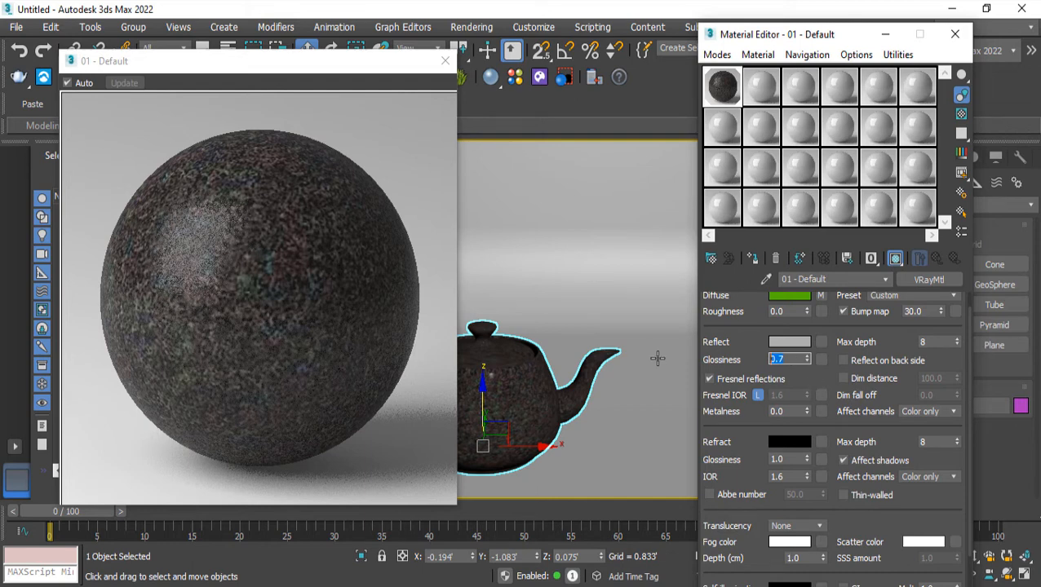
Step: Compare the material's reflection glossiness at 0.8 and 0.9 in the preview, and settle on 0.8
text(.8)
key(Return)
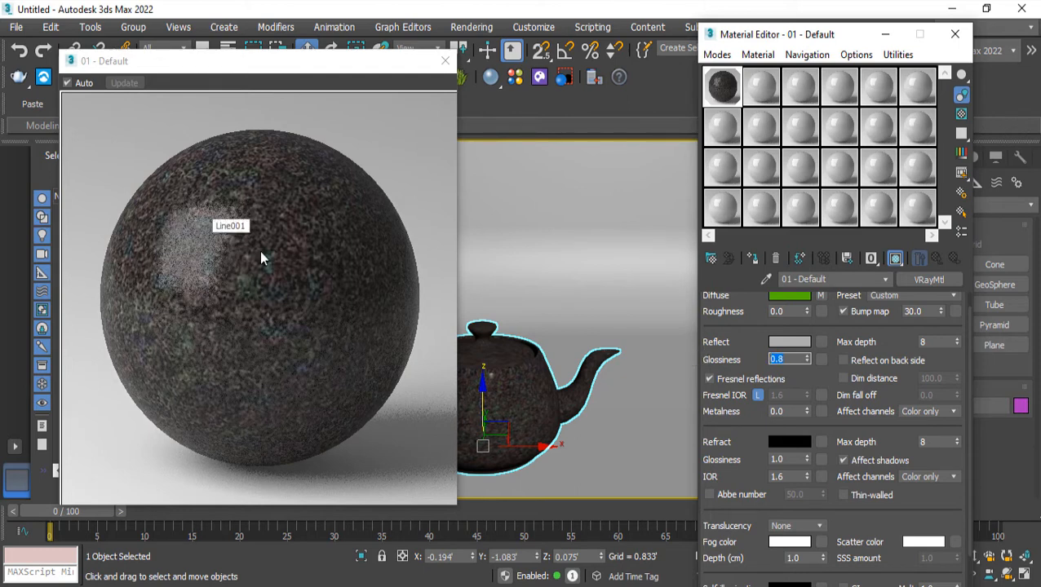
text(.9)
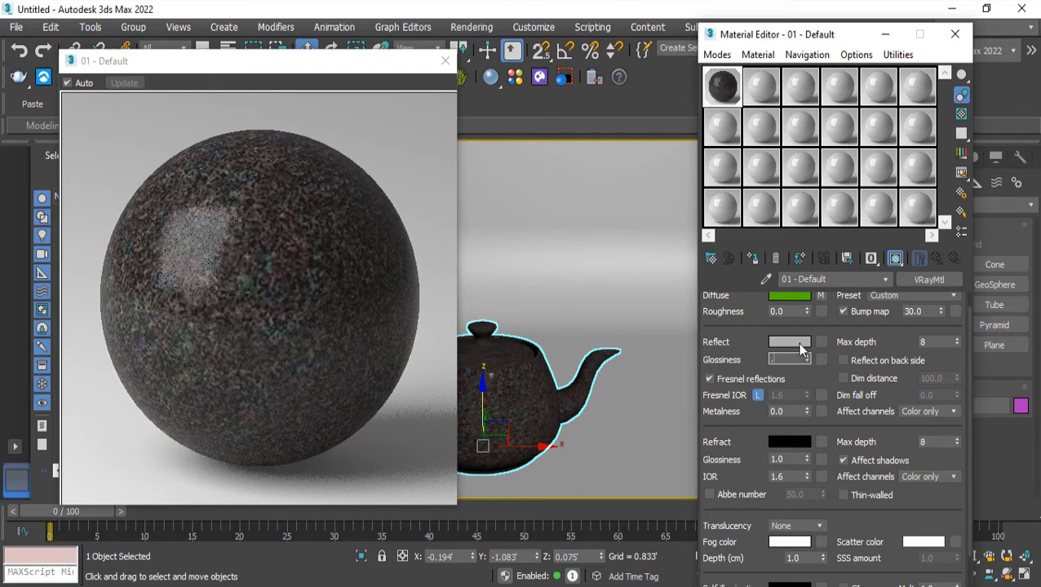
key(Return)
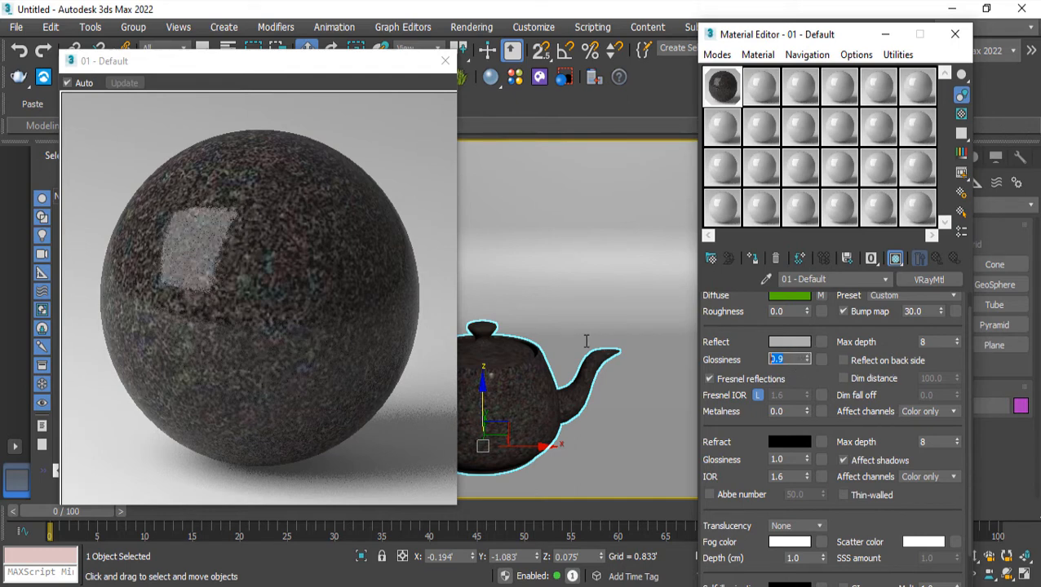
text(.5)
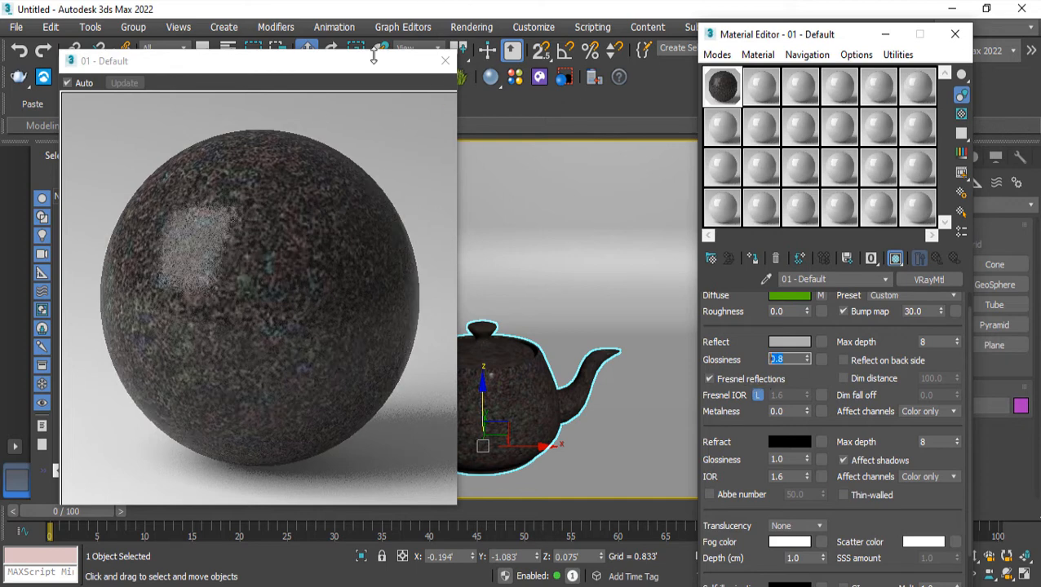
Step: Disable Fresnel reflections, try a pure white reflection color, and reduce it to gray 75
click(708, 379)
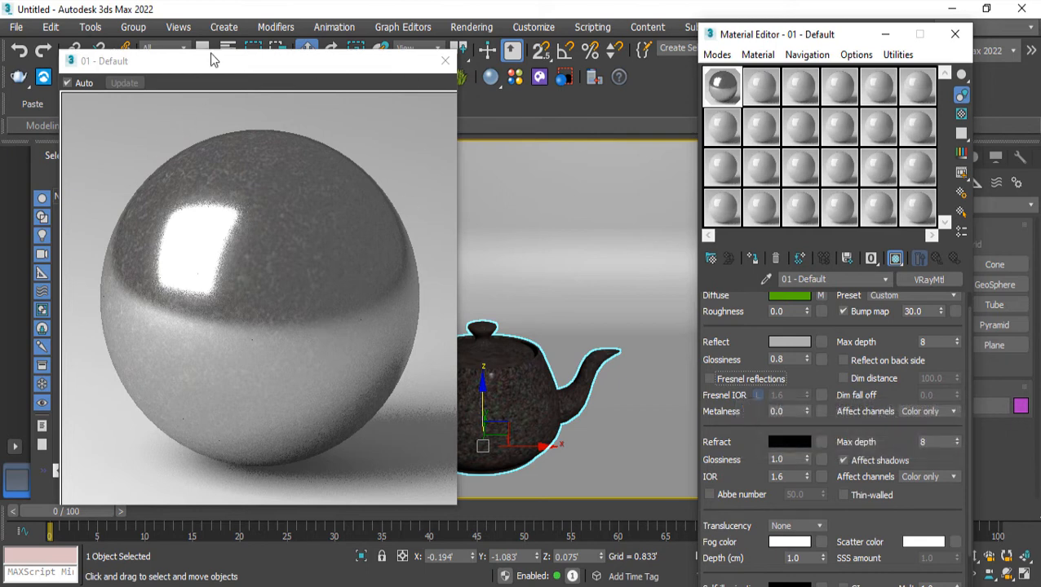
click(788, 343)
drag(677, 229, 677, 248)
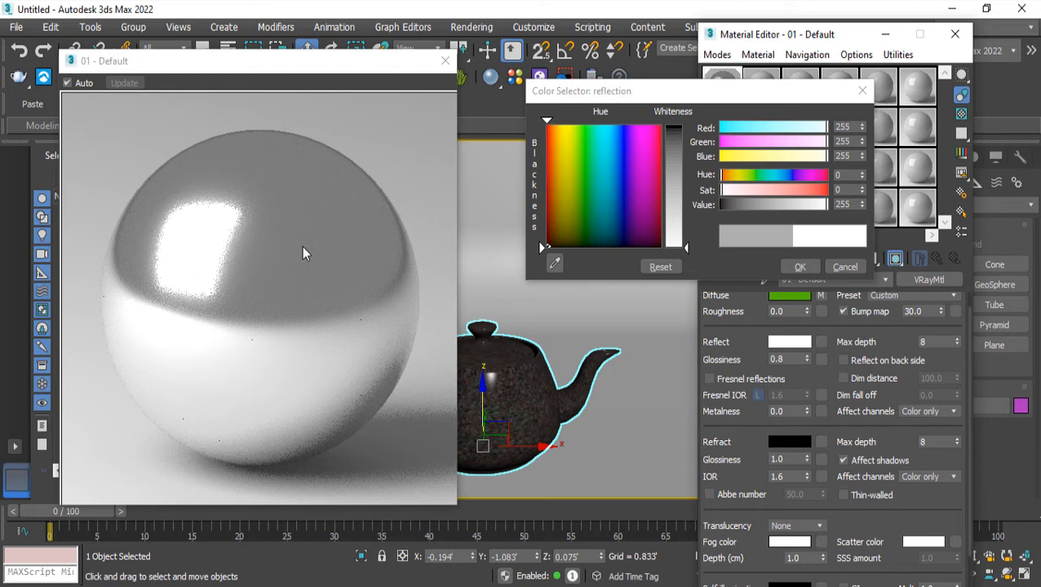
click(683, 162)
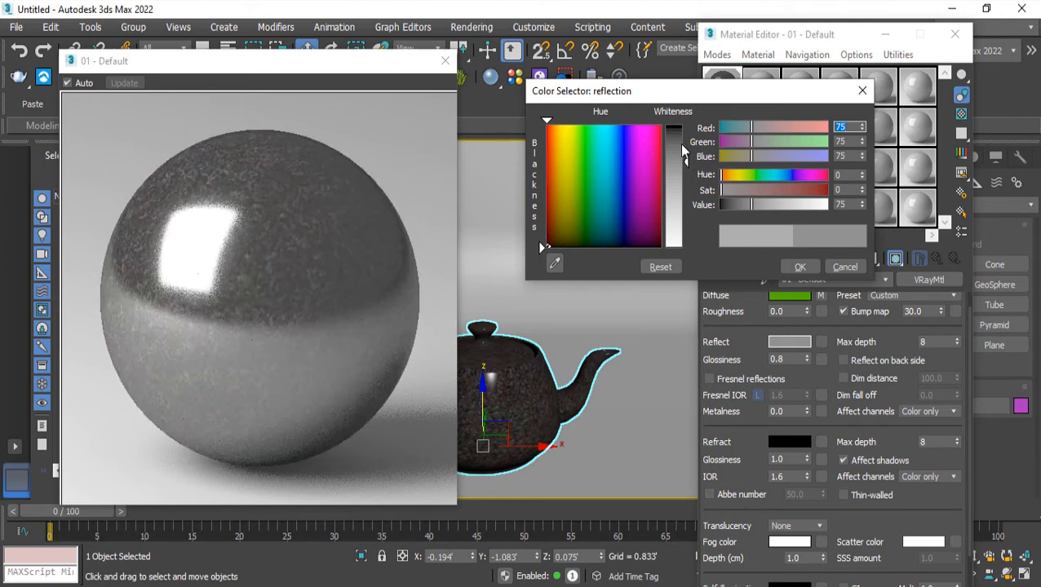
click(799, 268)
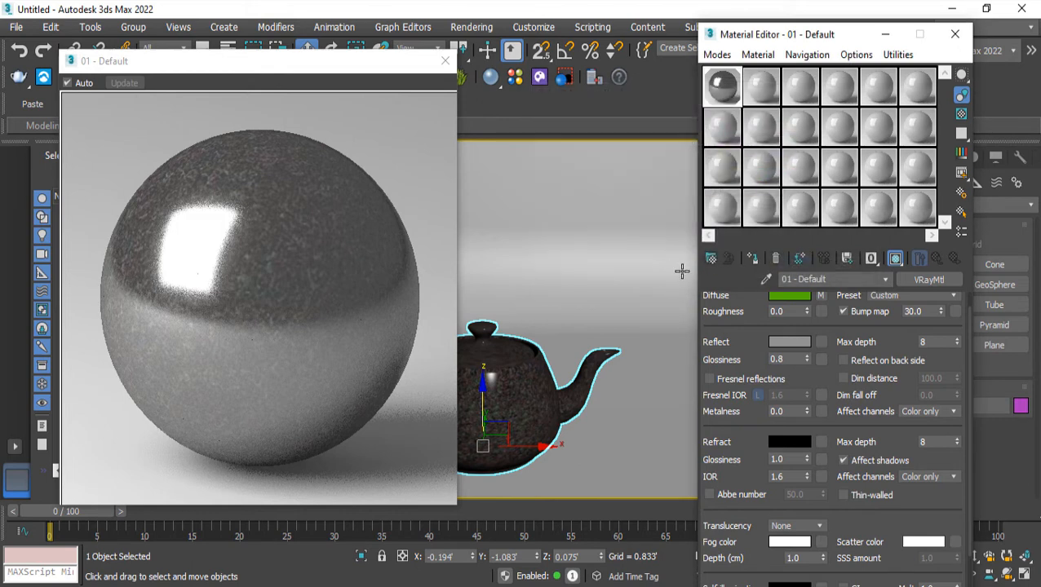
Step: Enable Fresnel reflections again and darken the reflection color to gray 62
click(739, 381)
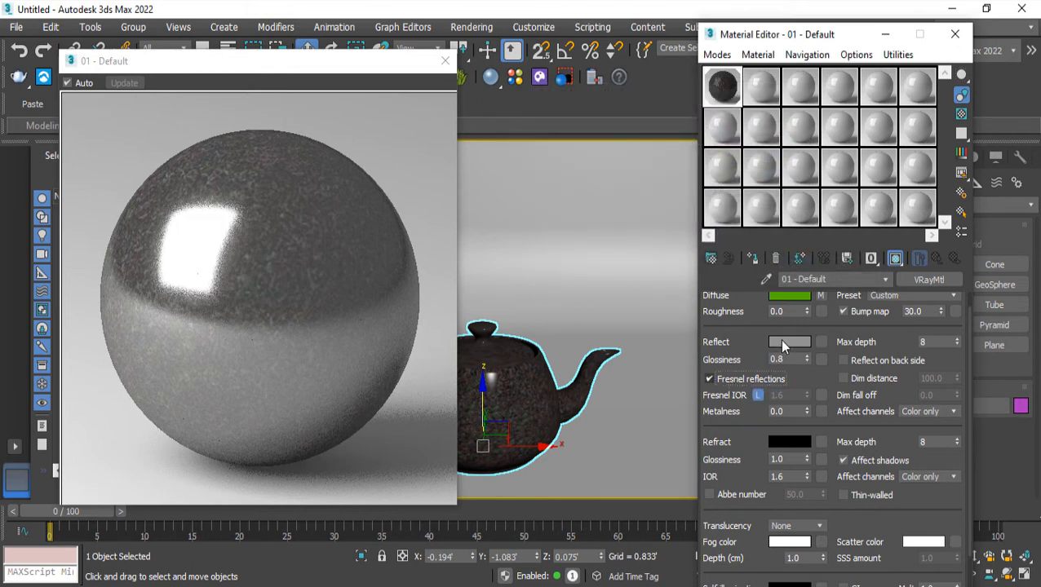
click(788, 343)
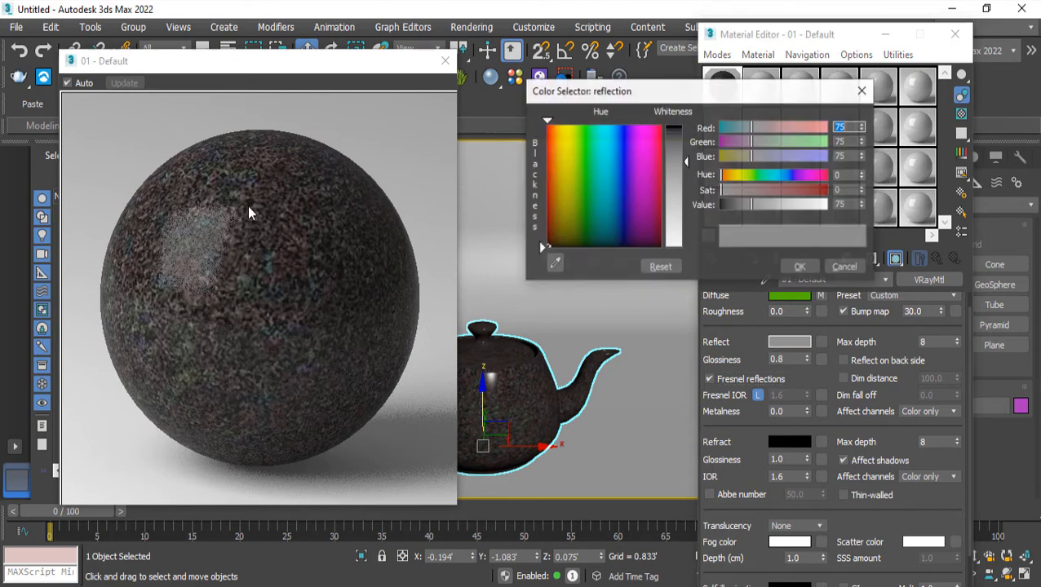
mouse_move(687, 161)
mouse_down()
mouse_move(687, 177)
mouse_move(687, 155)
mouse_up()
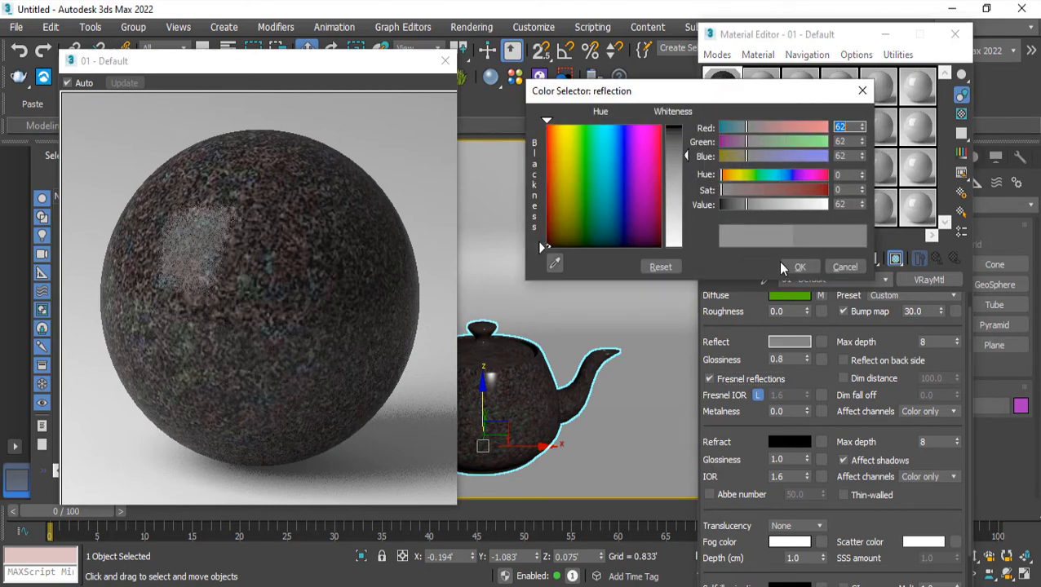
click(783, 267)
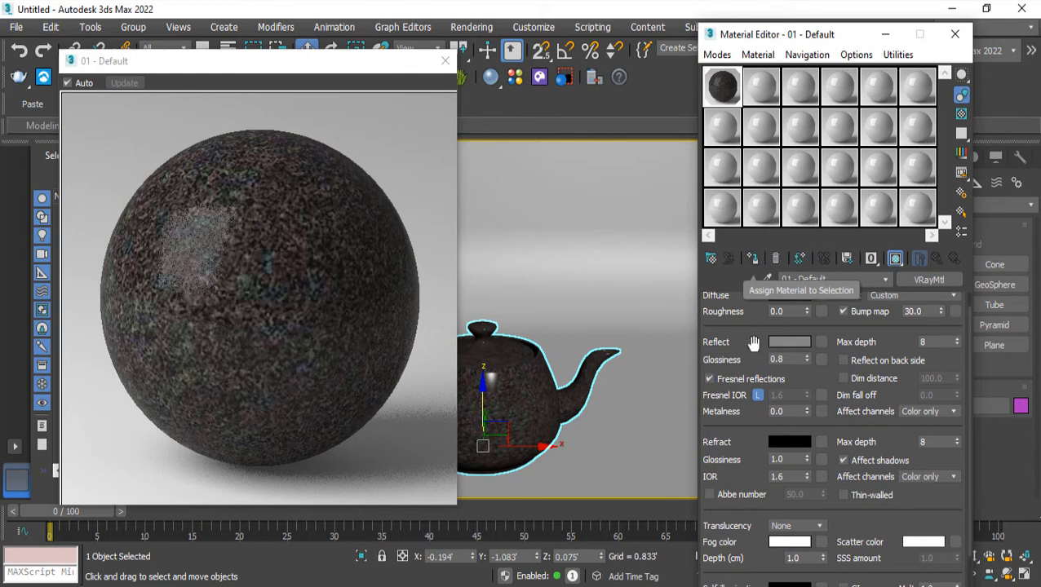
Step: Switch Fresnel reflections off and on again to compare the effect on the preview sphere
click(716, 378)
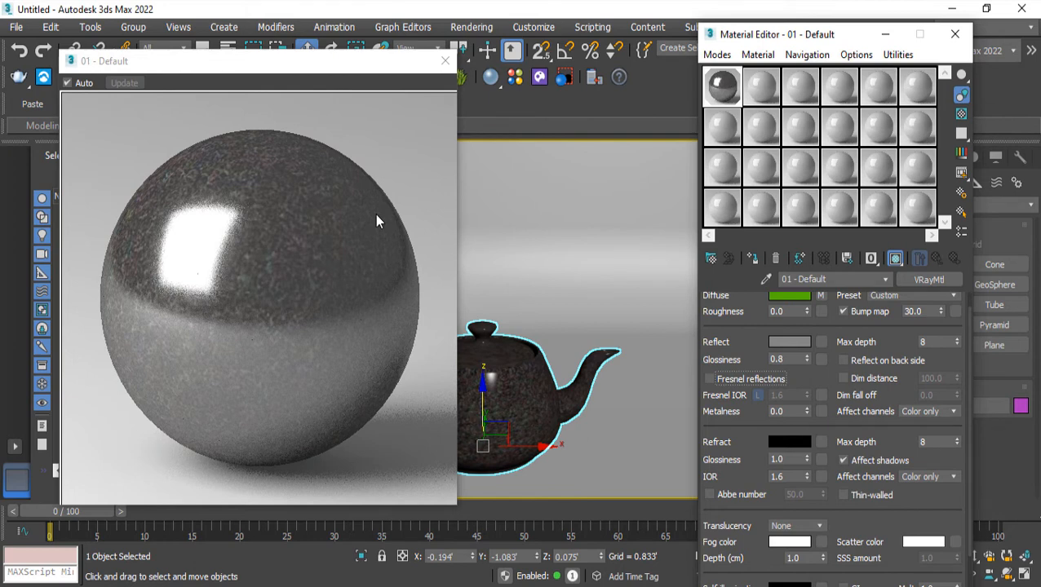
click(739, 378)
Step: Try gray 186, gray 12 and near-white refraction colors on the material's preview sphere, and cancel the color change
drag(765, 445, 726, 363)
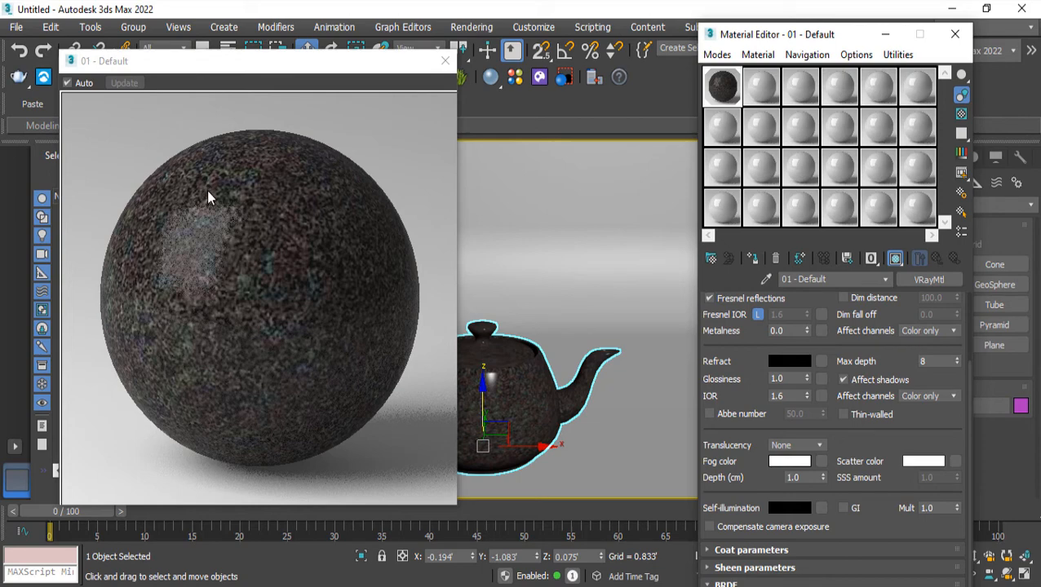
click(792, 363)
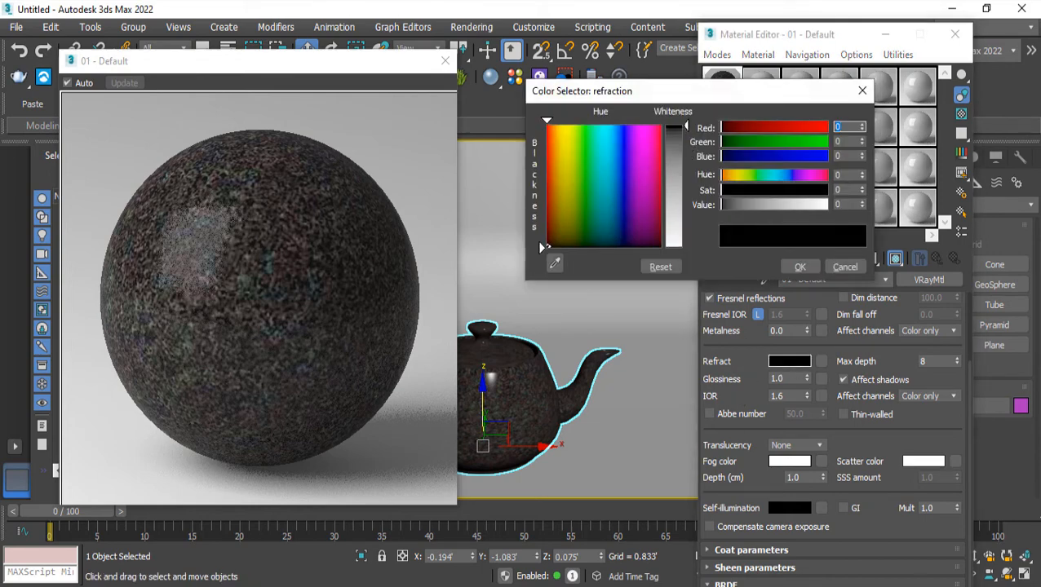
drag(687, 126, 687, 215)
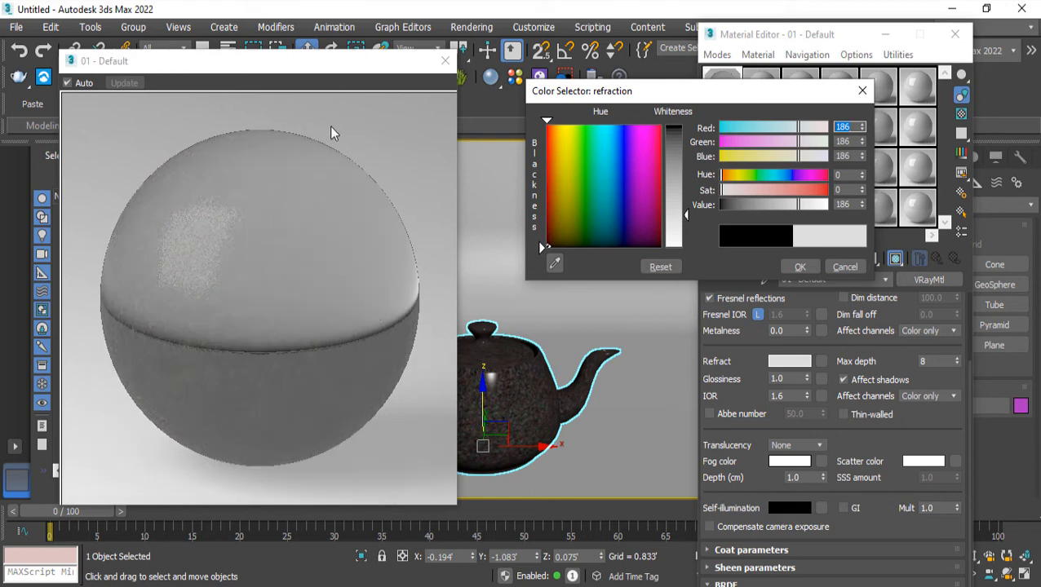
click(76, 128)
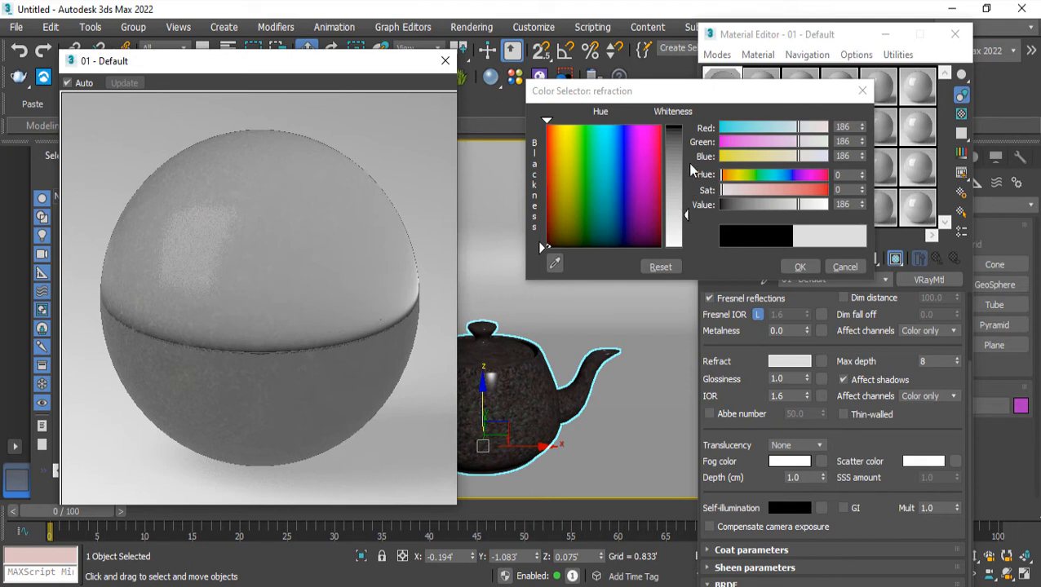
drag(691, 170, 687, 131)
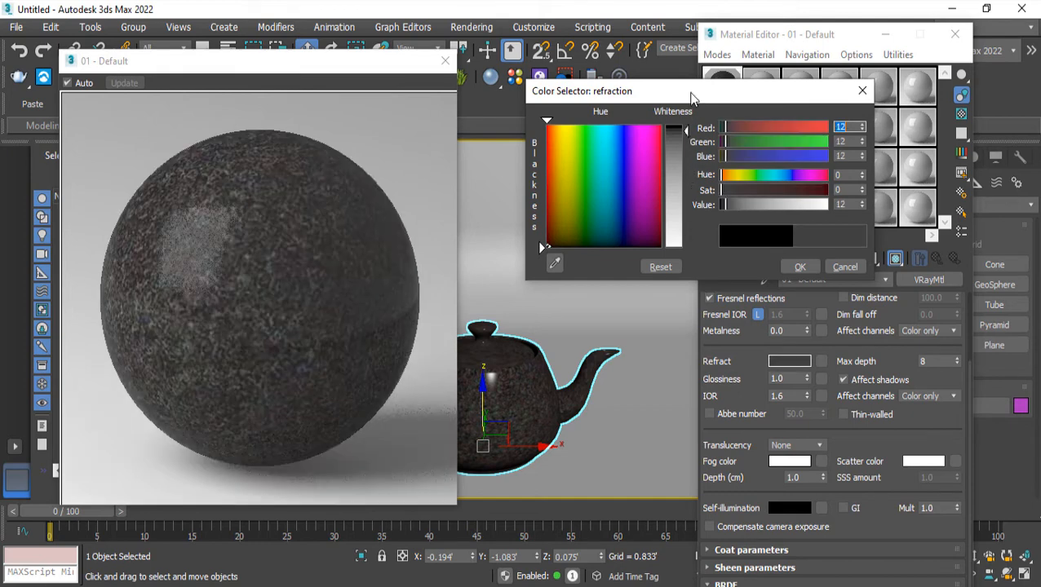
drag(691, 93, 688, 124)
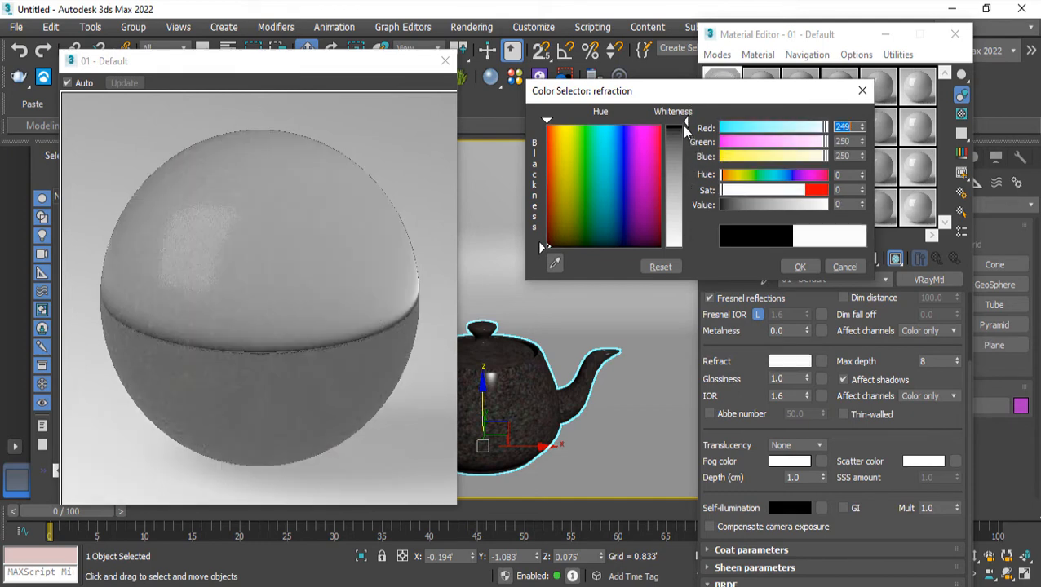
click(845, 268)
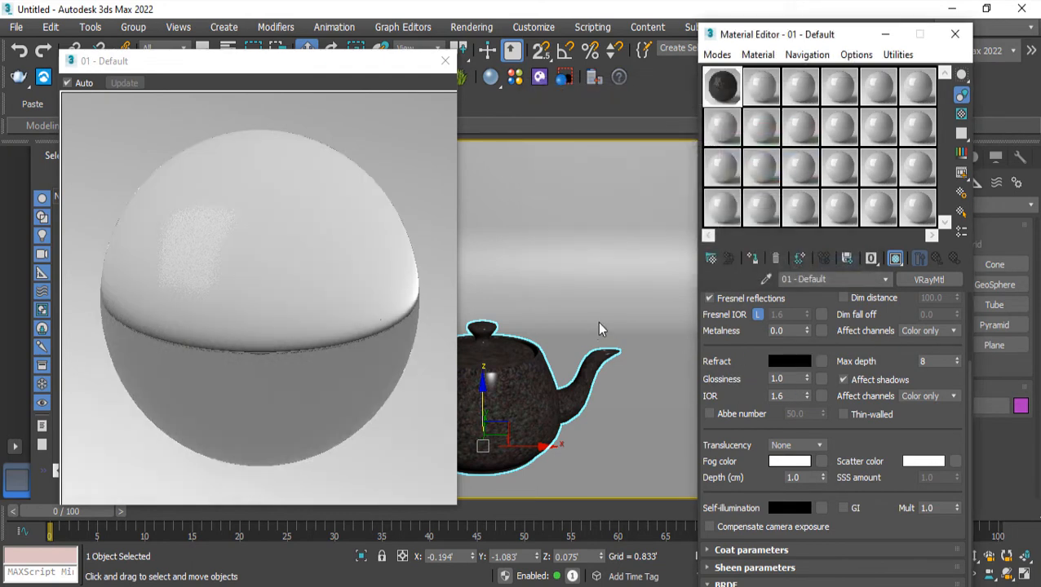
Step: Close the material preview and the Material Editor, and switch to the Perspective view with nothing selected
click(445, 61)
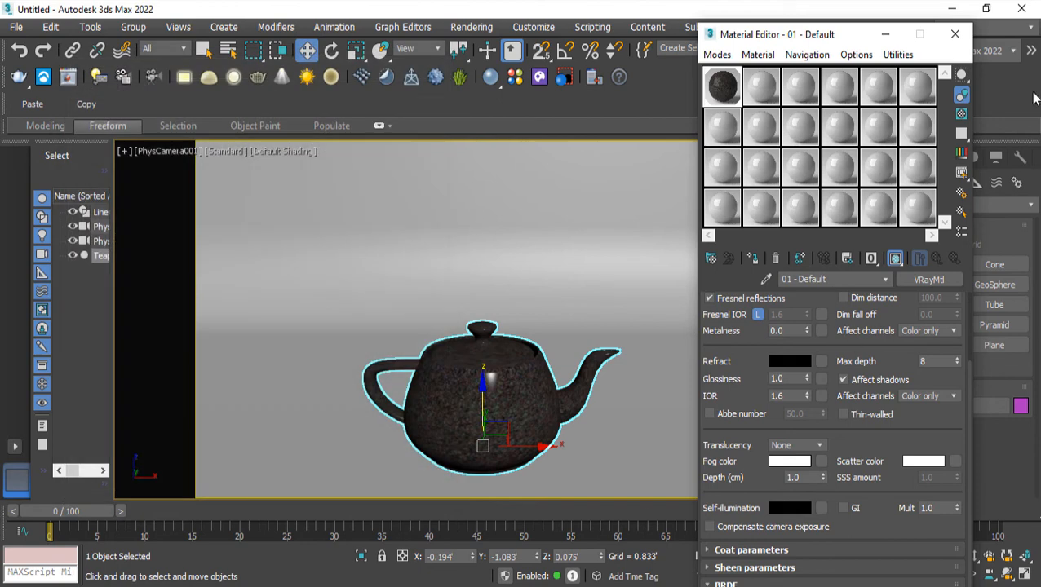
click(961, 36)
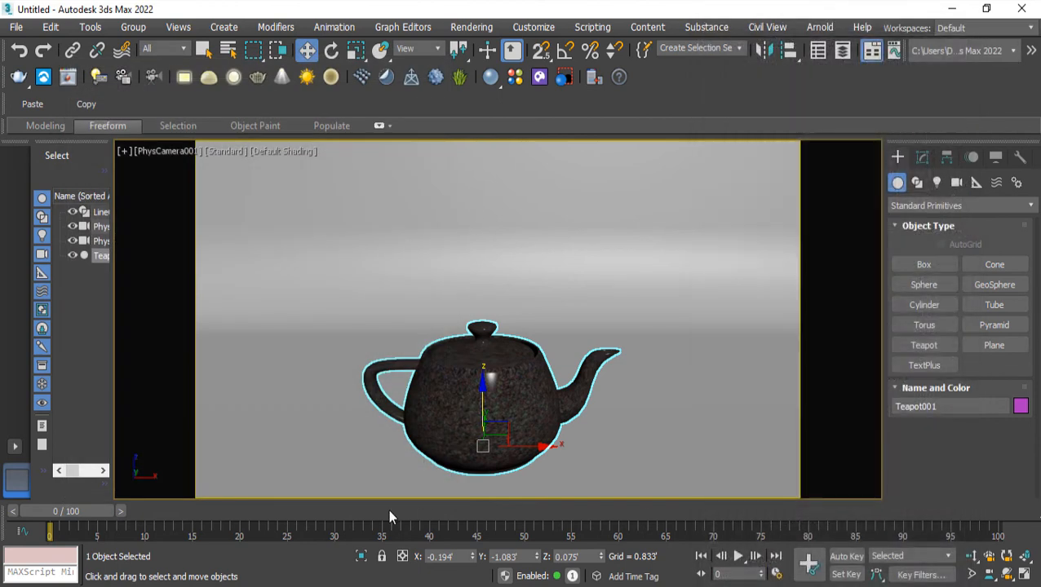
key(p)
alt+middle_drag(627, 313, 545, 357)
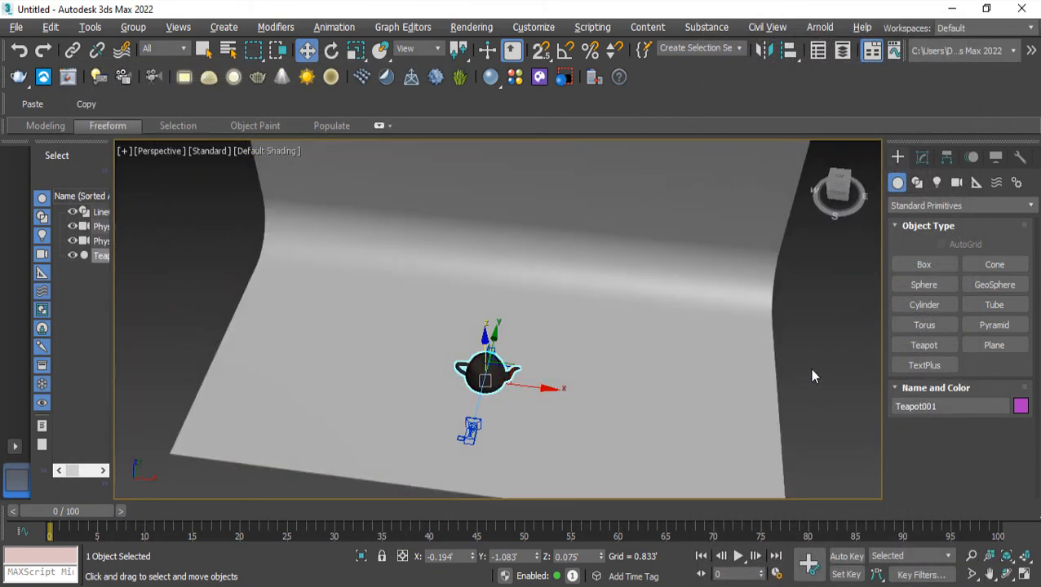
click(813, 376)
alt+middle_drag(370, 402, 397, 409)
scroll(508, 360, up, 3)
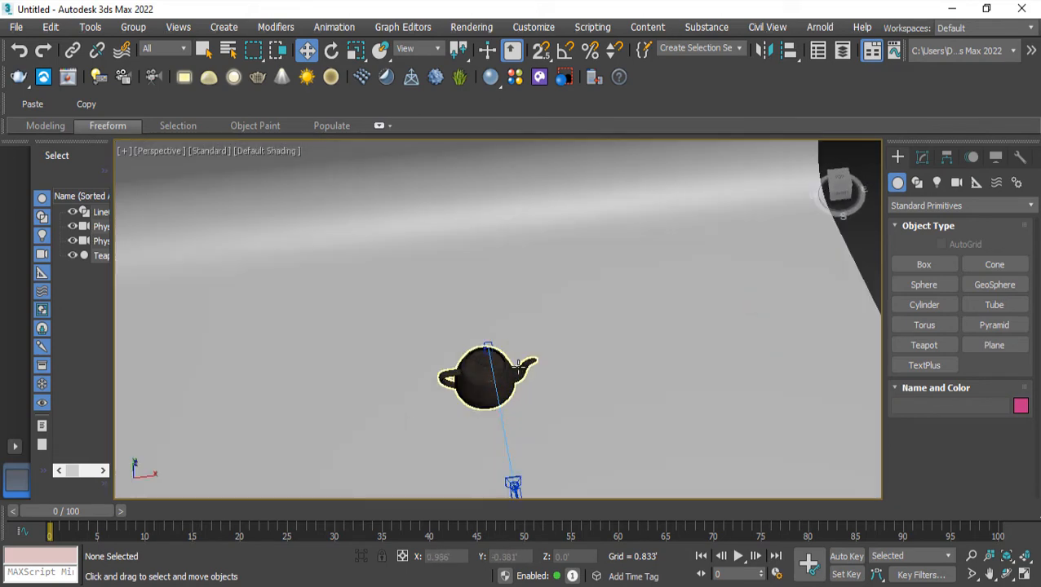
middle_drag(508, 392, 426, 331)
alt+middle_drag(445, 368, 446, 409)
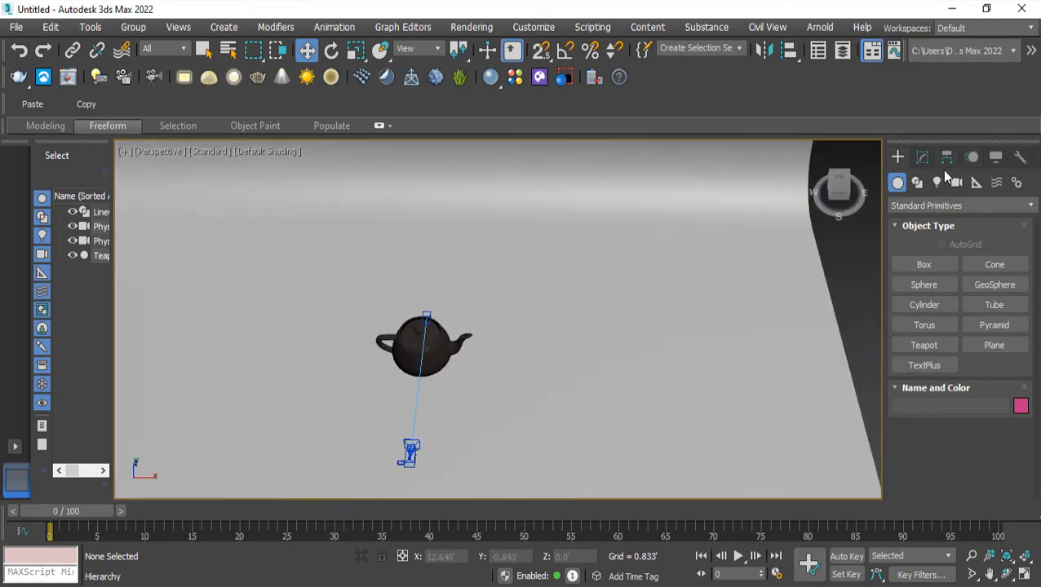
Step: Create a plane VRayLight about 3.9' wide over the teapot in the Top view
click(938, 183)
click(950, 206)
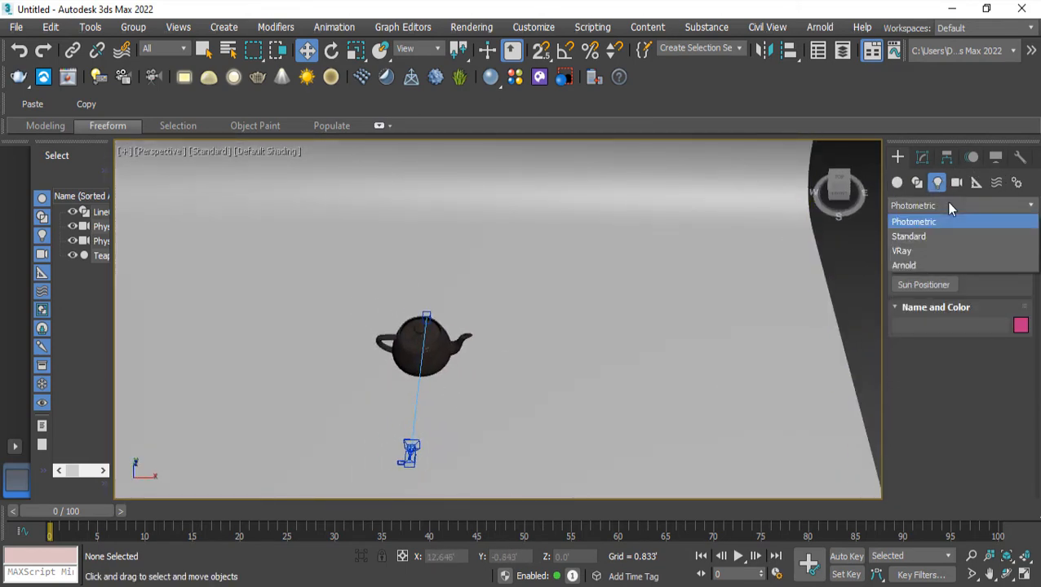
click(915, 249)
click(918, 264)
key(t)
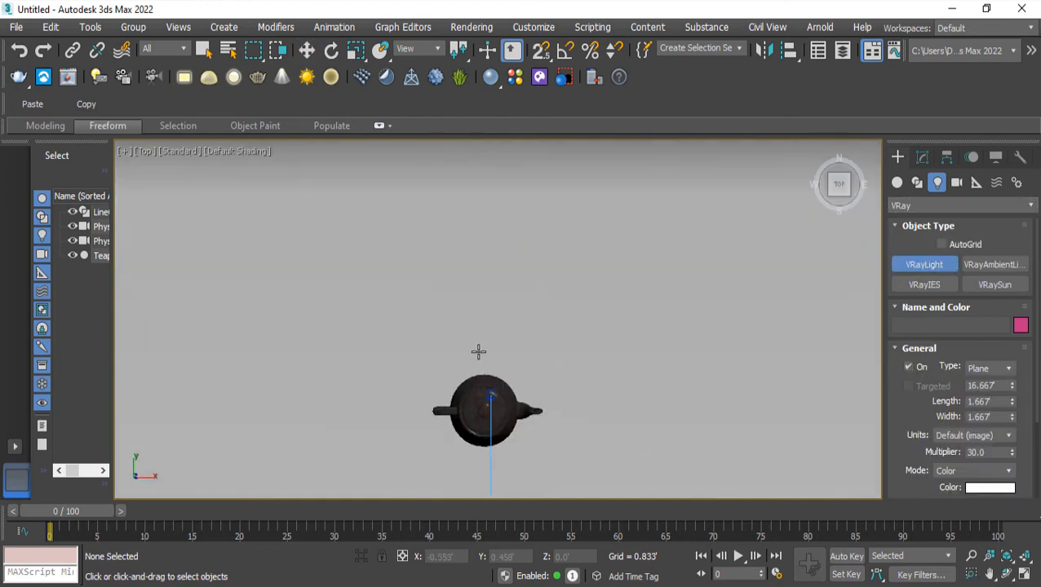
drag(243, 244, 516, 455)
Step: In the Front view, place the light at about X -3.2', Z 3.4' on the handle side, tilt it toward the teapot and shorten its length to about 4.0'
key(w)
key(f)
key(e)
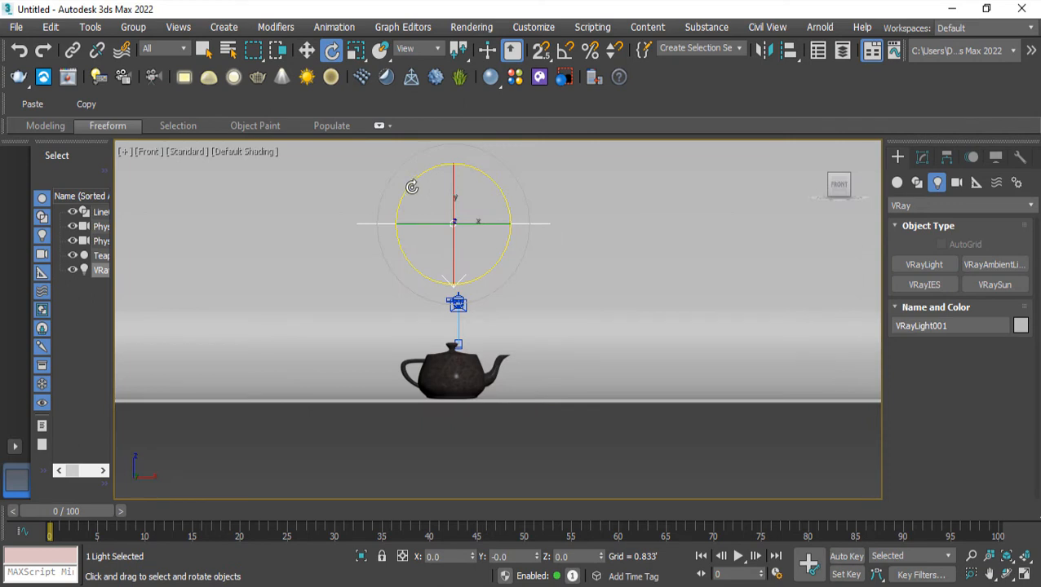
drag(420, 181, 367, 246)
key(w)
drag(472, 203, 364, 252)
key(e)
mouse_move(318, 216)
mouse_down()
mouse_move(288, 235)
mouse_move(301, 227)
mouse_up()
key(w)
click(922, 157)
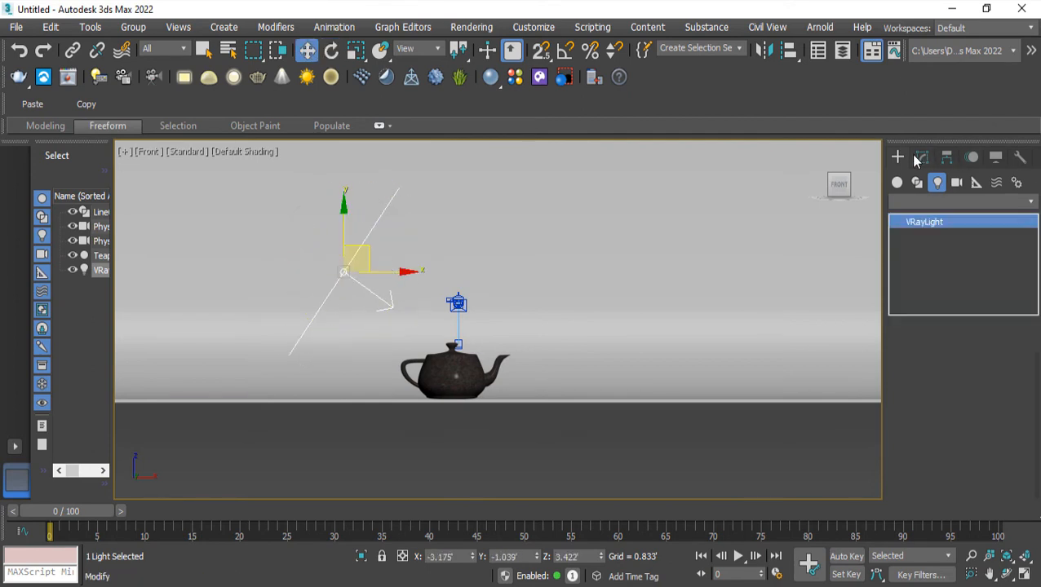
drag(1012, 430, 1011, 454)
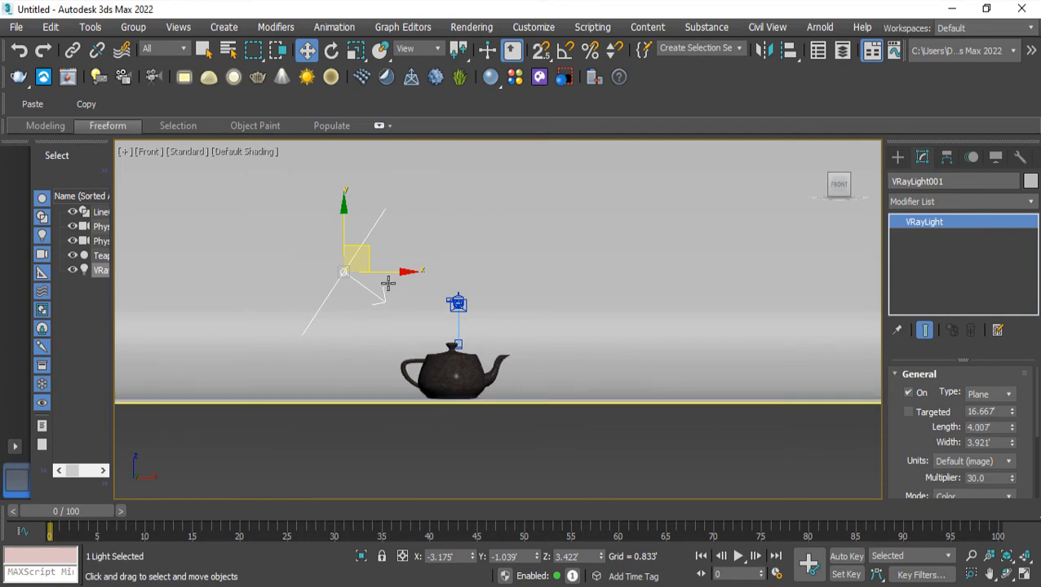
Step: Clone the light as an instance to the teapot's spout side, mirror it about X without cloning, and position it at about X 2.8'
mouse_move(462, 282)
shift+mouse_down()
mouse_move(627, 334)
mouse_move(611, 344)
shift+mouse_up()
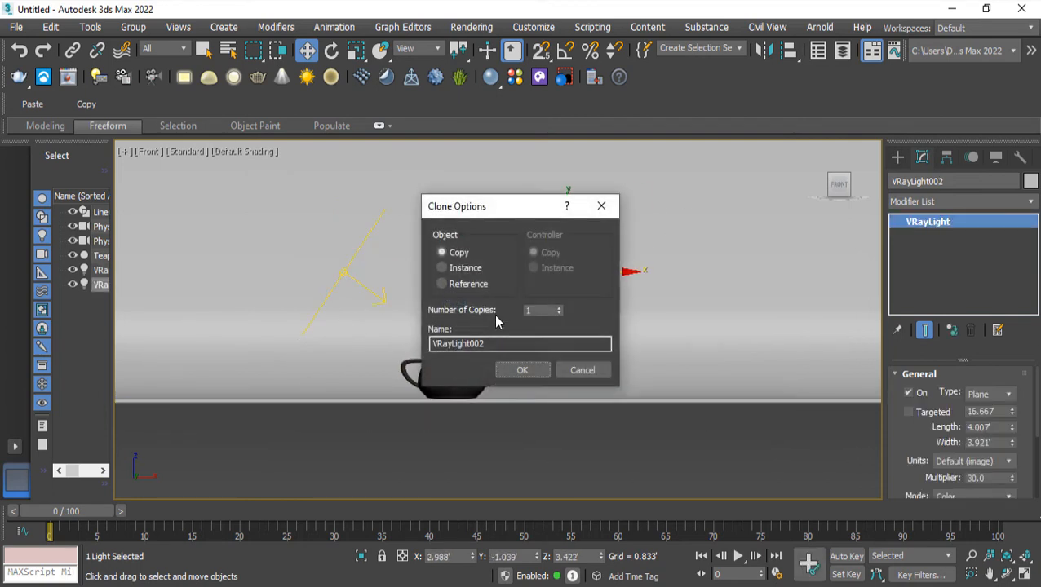
click(459, 270)
click(523, 371)
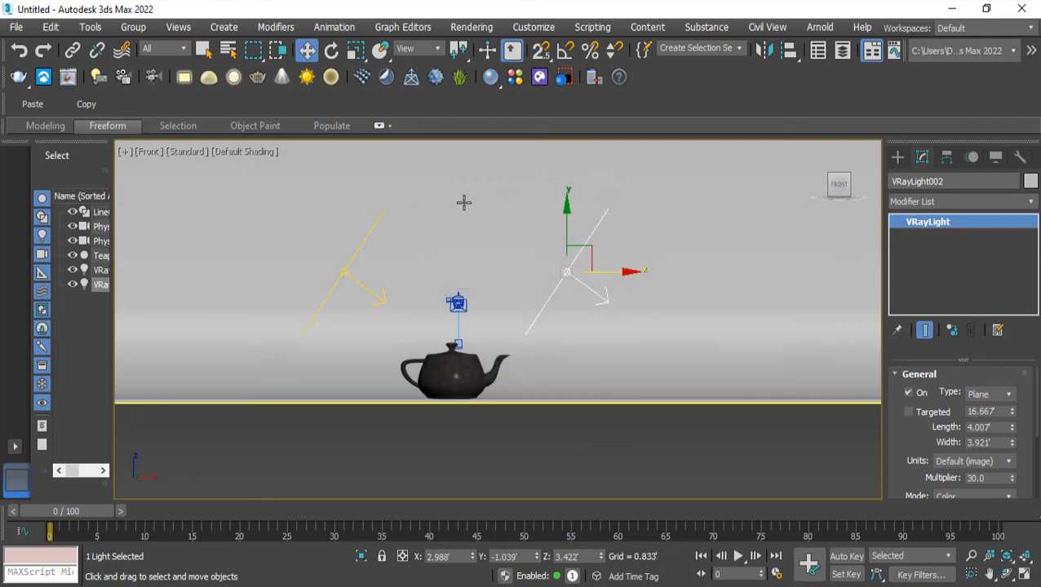
click(763, 50)
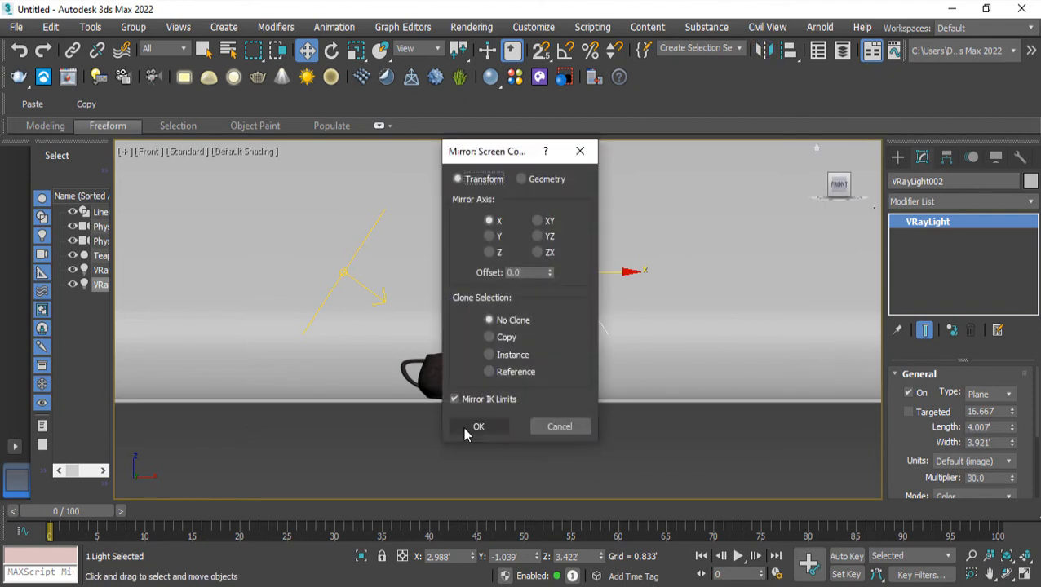
click(473, 426)
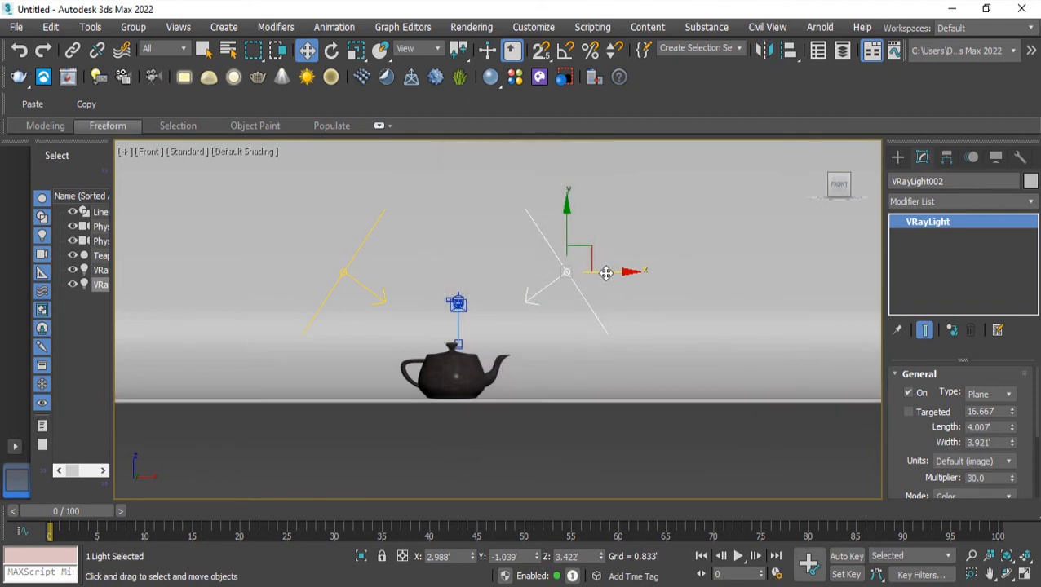
click(512, 477)
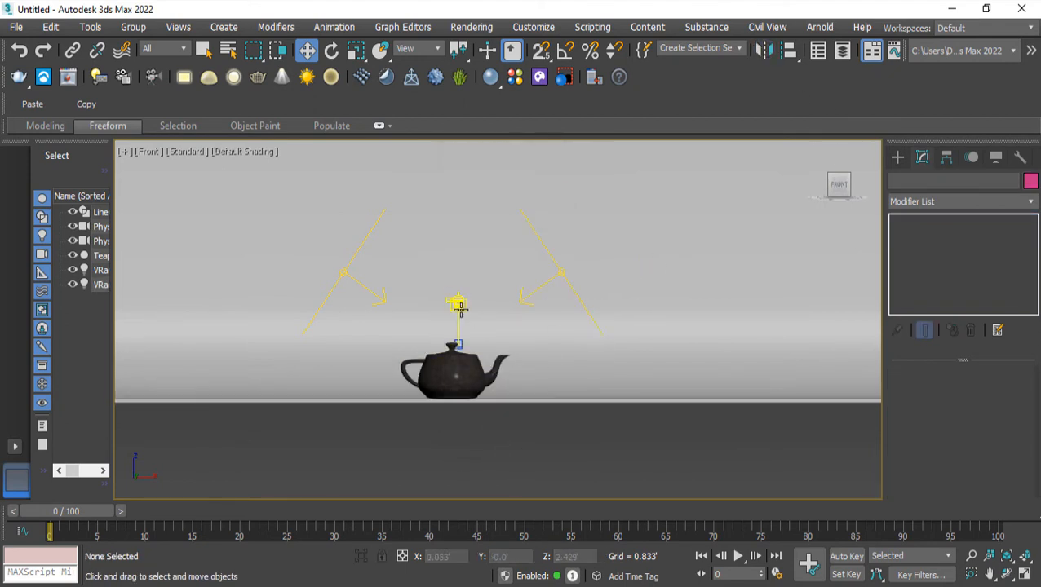
Step: From the camera view, set the spout-side light's multiplier to 1 and make the light invisible
key(c)
click(698, 191)
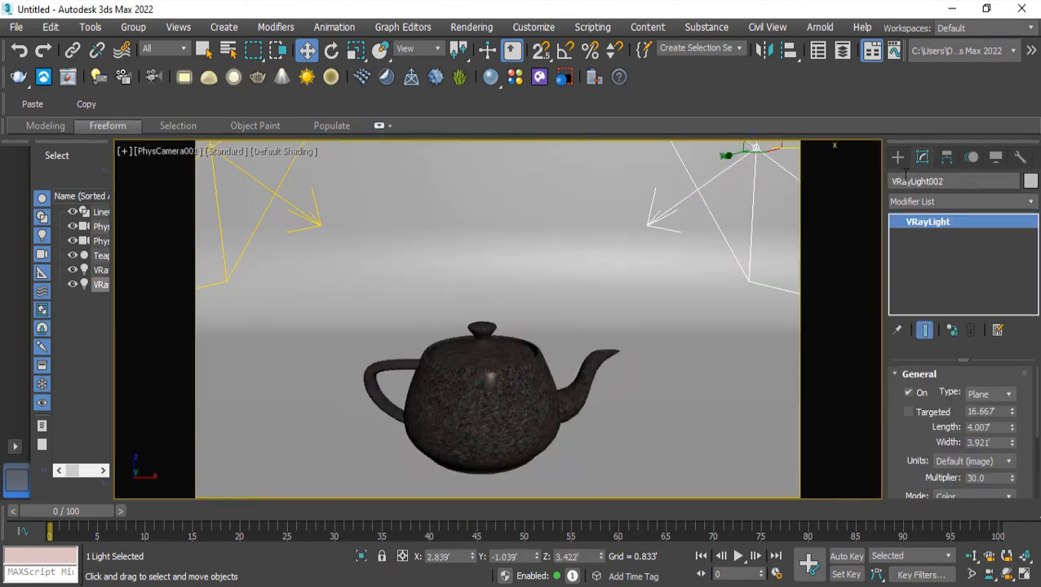
scroll(909, 461, down, 3)
scroll(908, 432, up, 2)
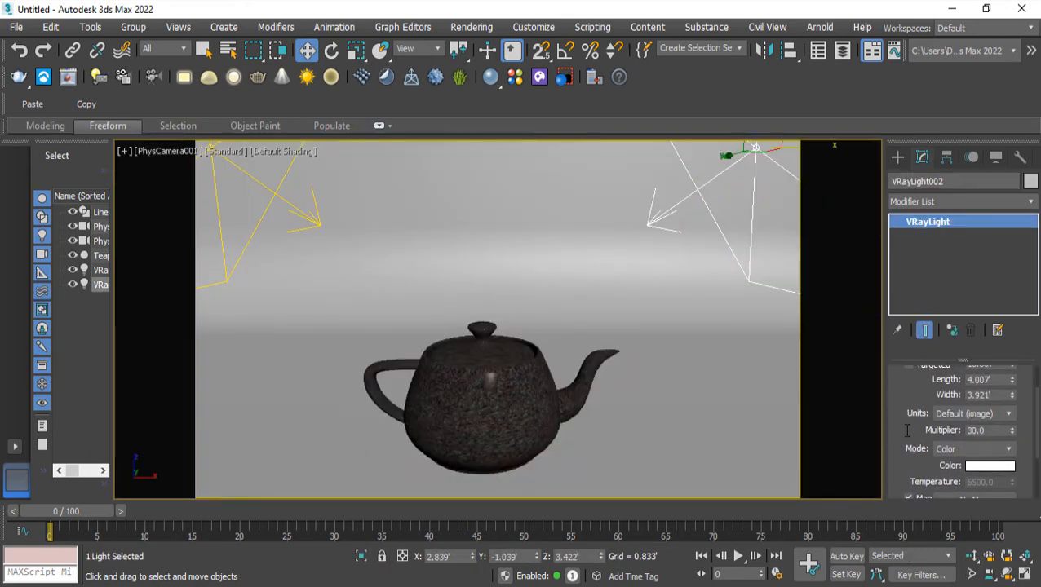
drag(907, 431, 848, 423)
text(1)
key(Return)
scroll(914, 424, down, 3)
click(937, 461)
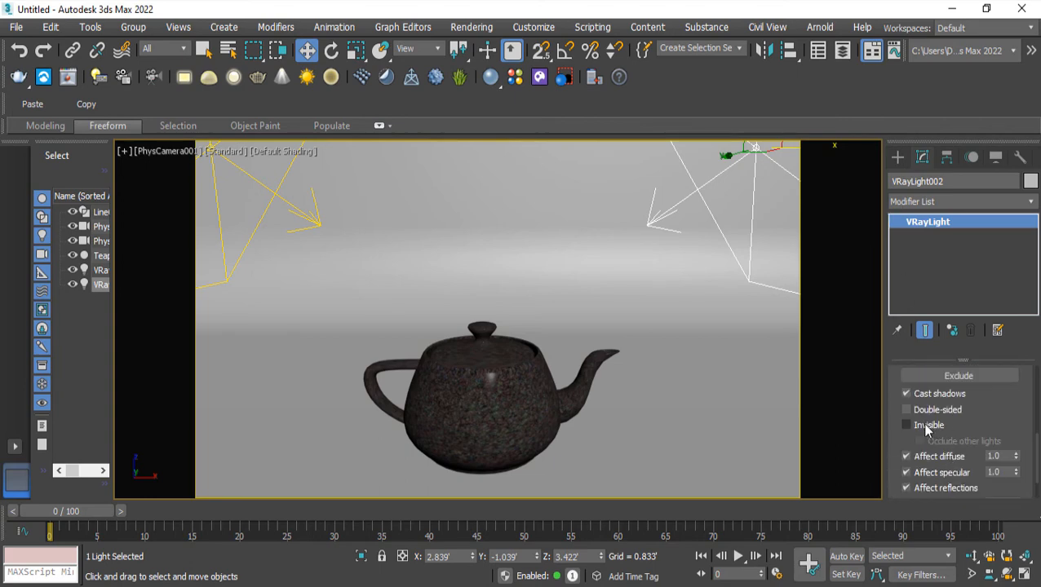
click(907, 425)
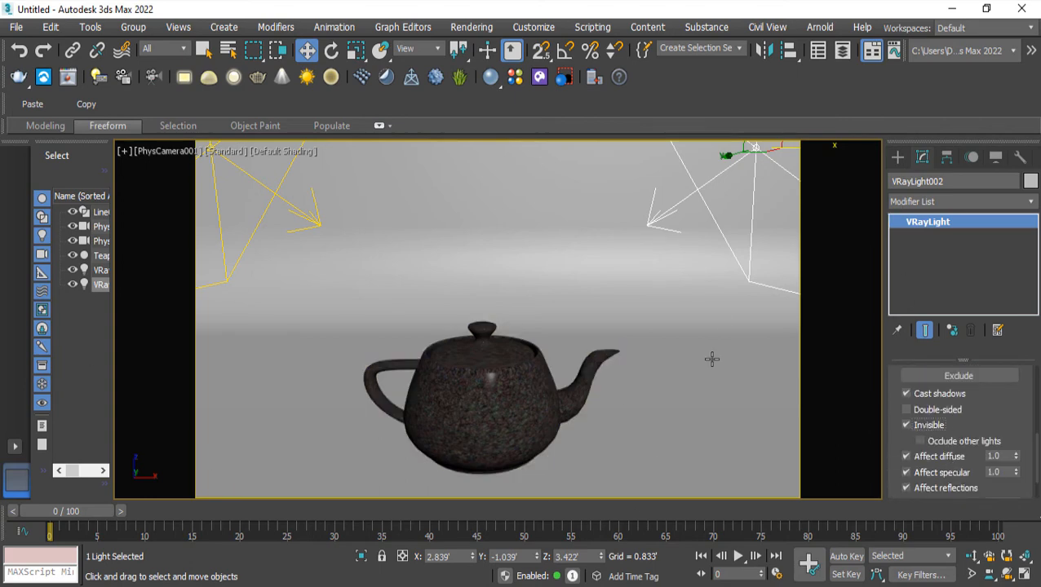
Step: Select the backdrop and change the second material slot, 02 - Default, to a VRayMtl
click(643, 442)
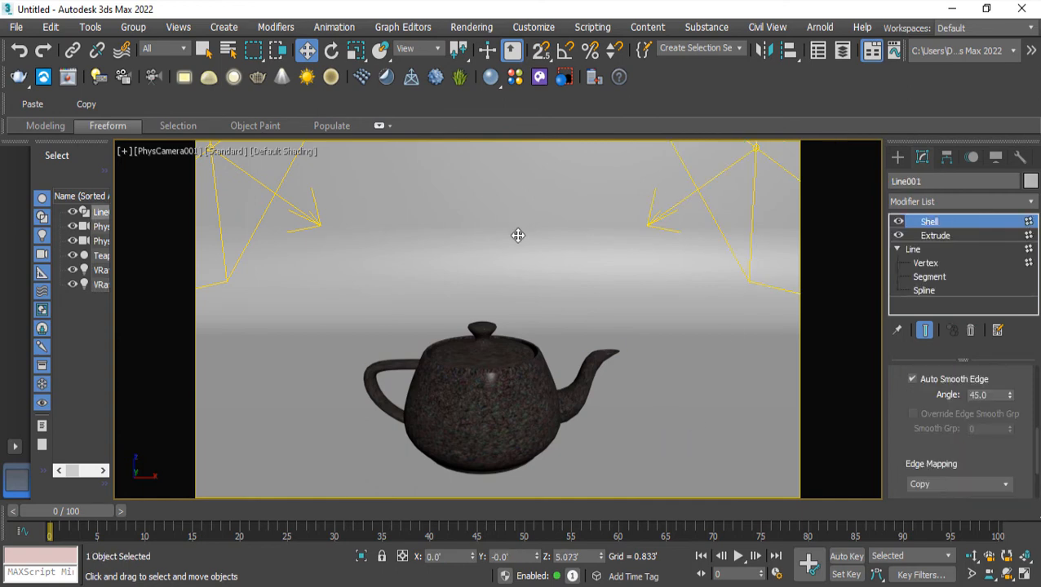
key(m)
click(761, 87)
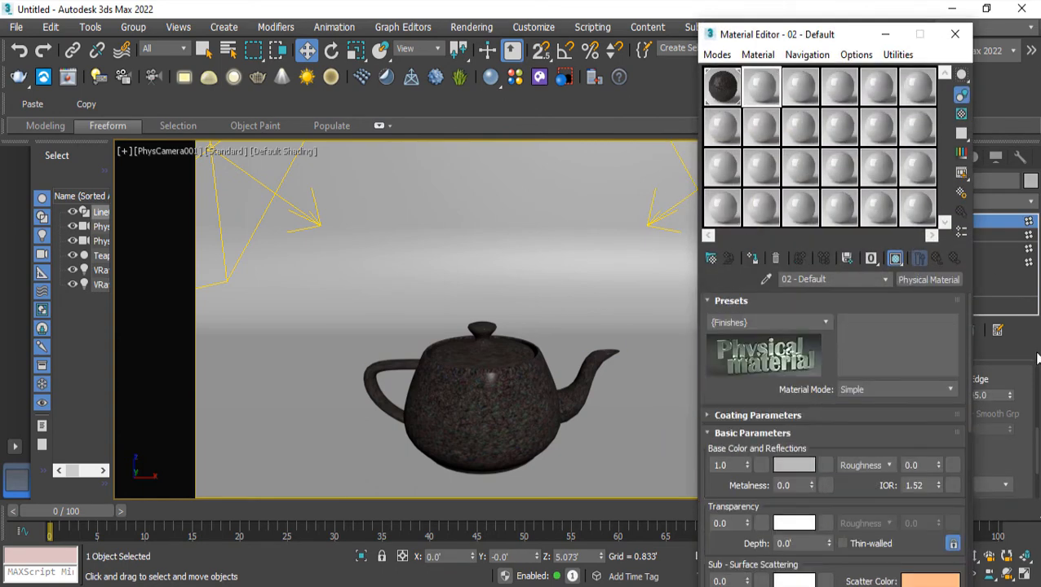
click(930, 280)
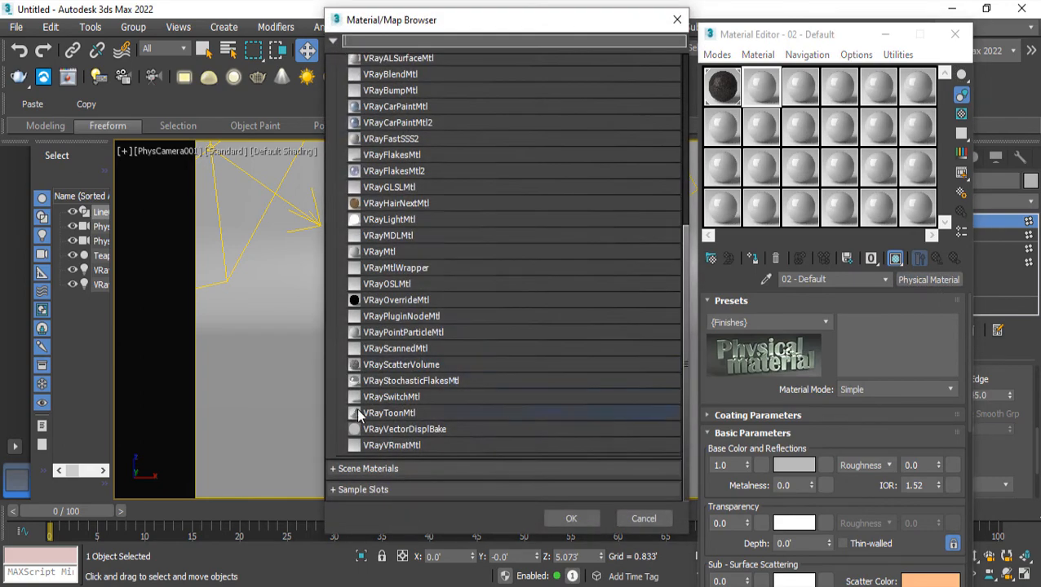
double_click(395, 251)
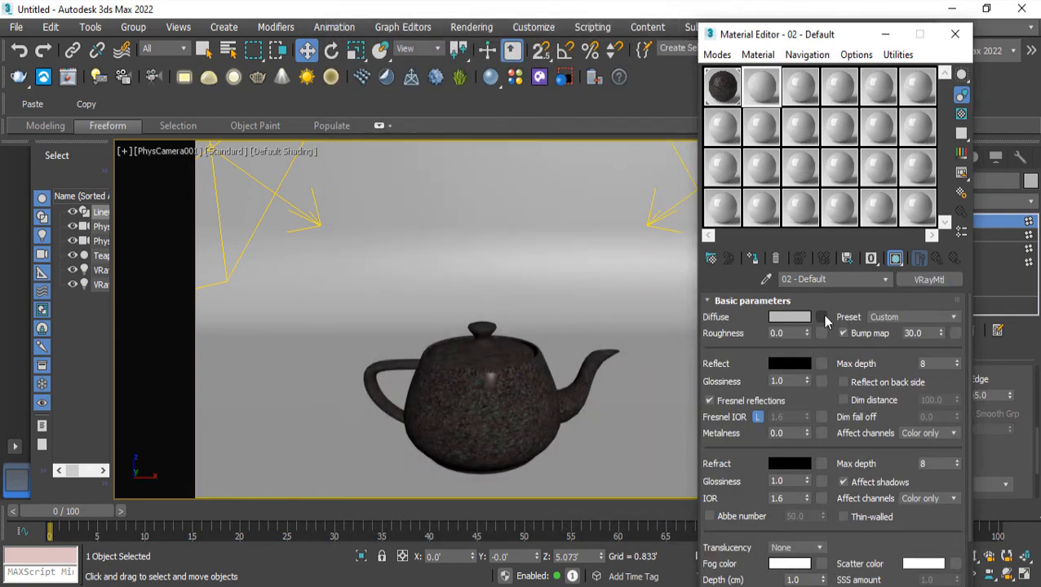
Step: Load the wood-texture3805-1024x503.jpg bitmap from the carpet folder as the diffuse map, and assign the material to the backdrop with viewport display on
click(820, 317)
double_click(411, 420)
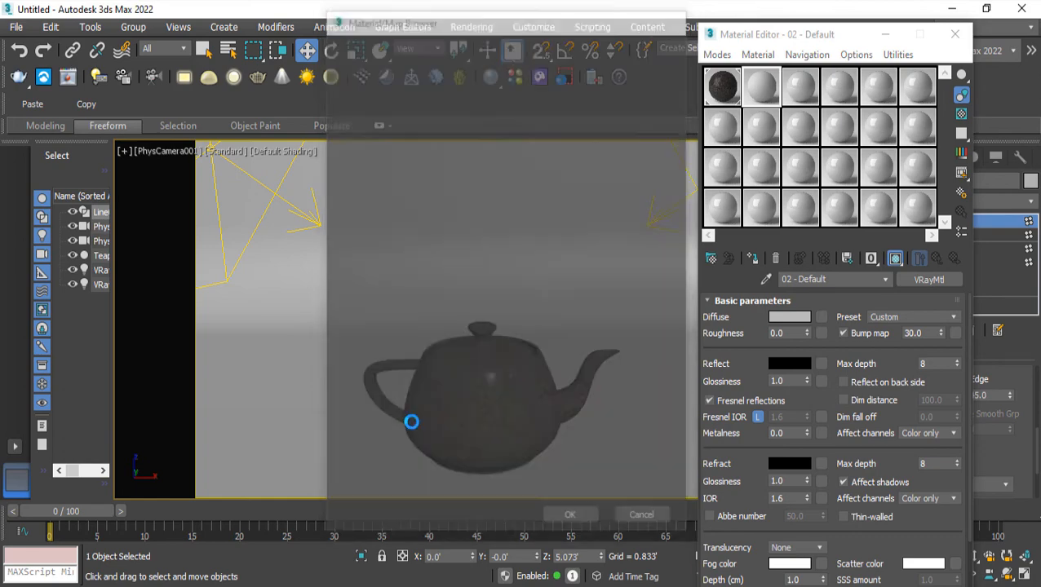
click(255, 60)
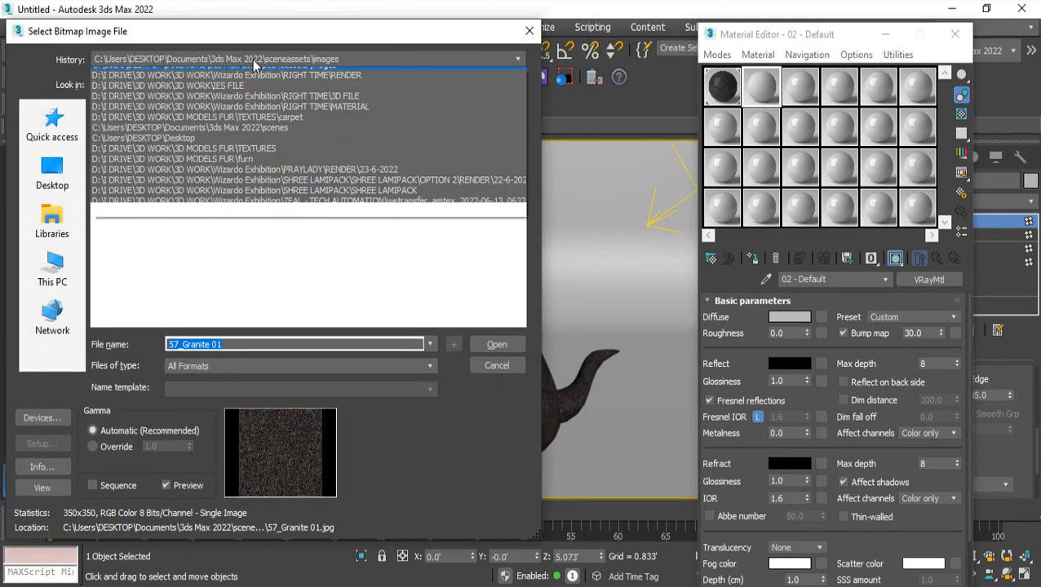
click(257, 128)
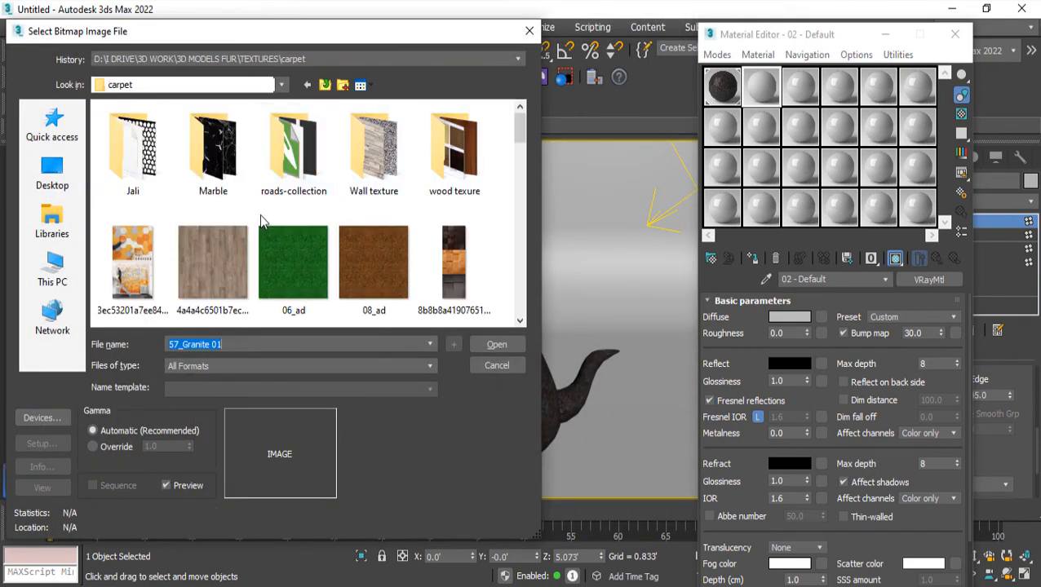
scroll(229, 245, down, 2)
click(232, 136)
scroll(232, 143, down, 2)
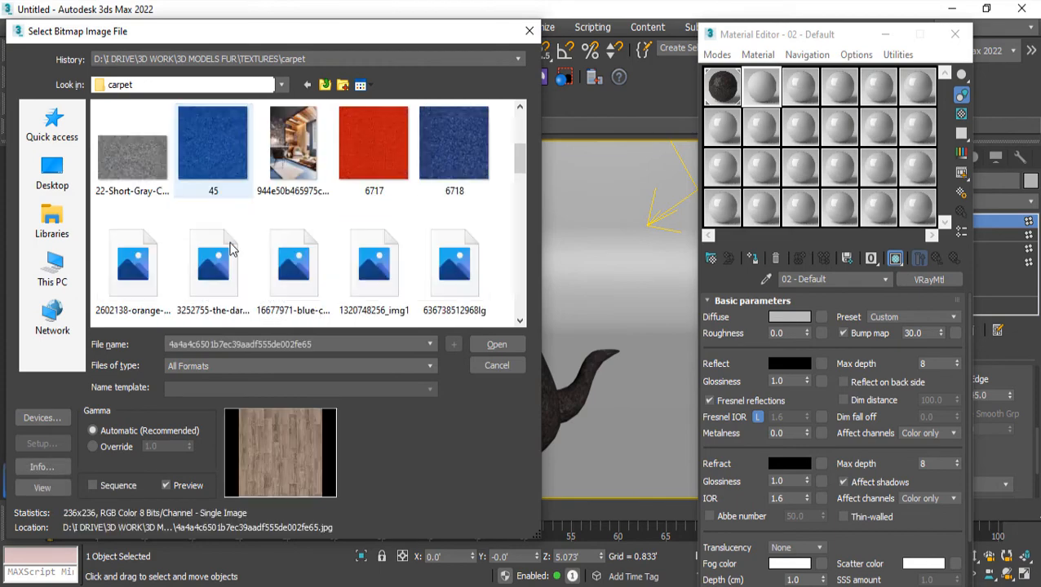
scroll(220, 214, up, 2)
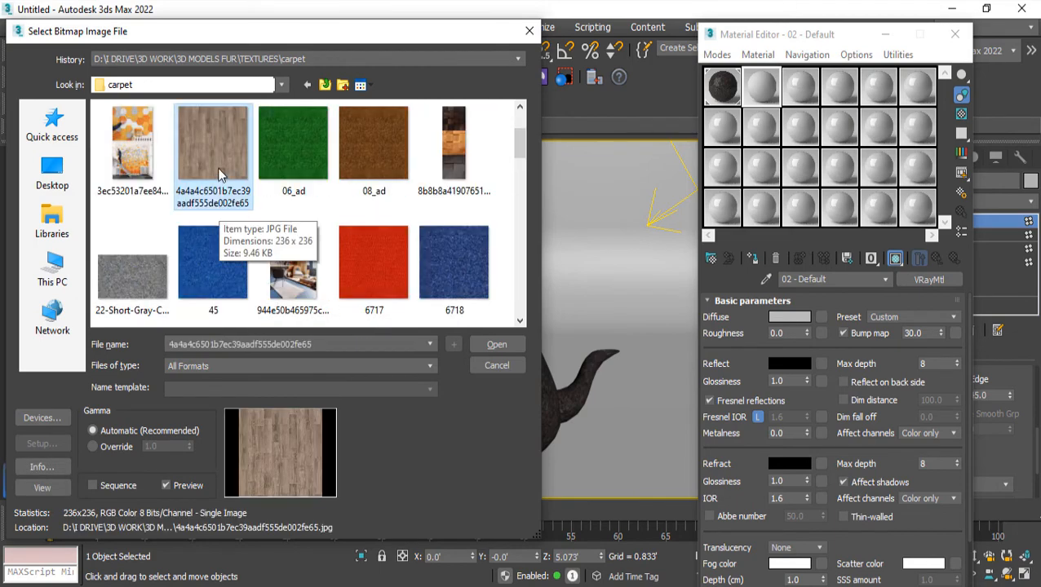
scroll(220, 214, down, 10)
scroll(221, 204, up, 5)
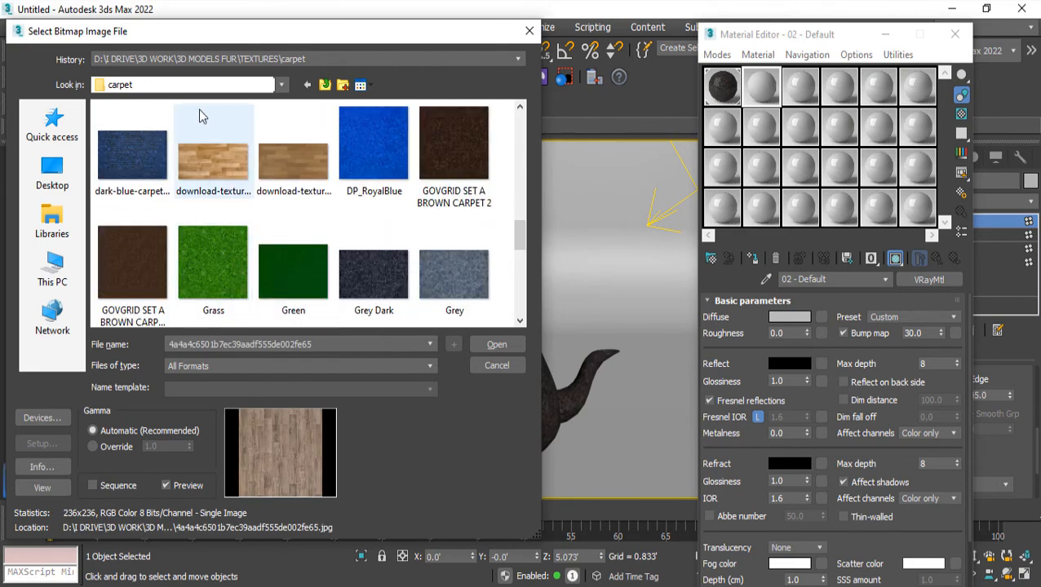
double_click(196, 112)
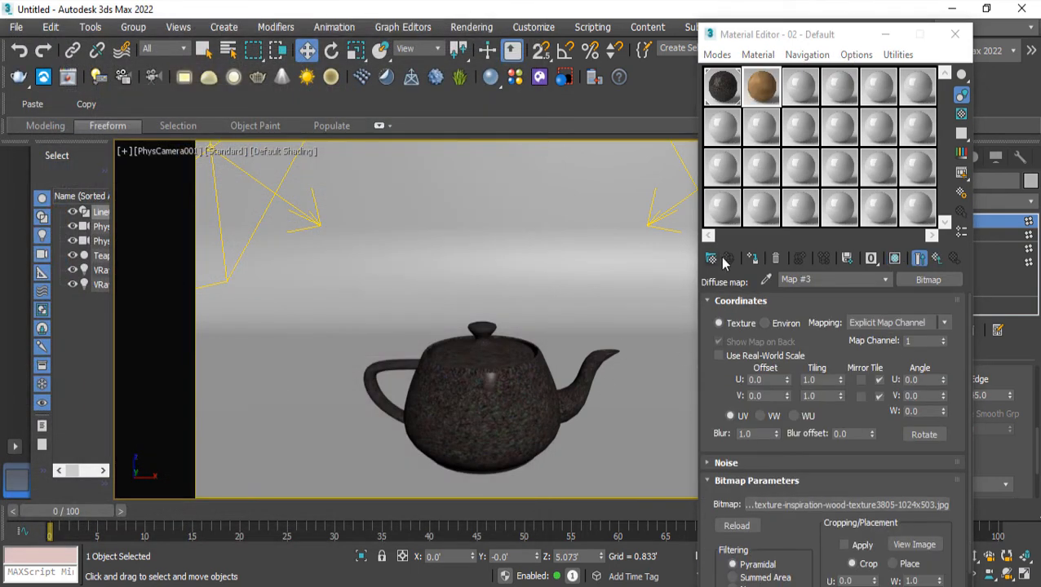
click(754, 262)
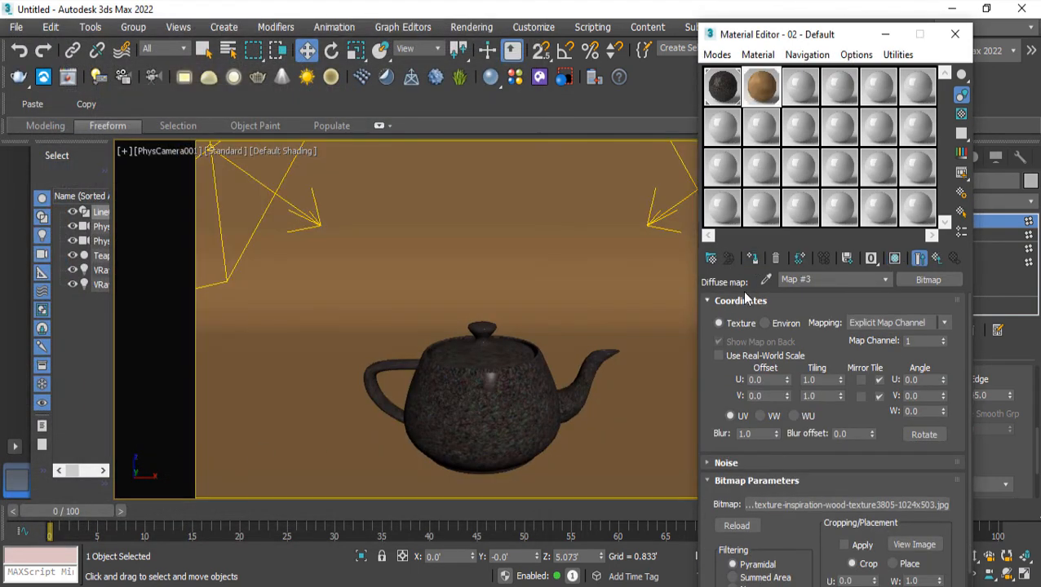
click(894, 258)
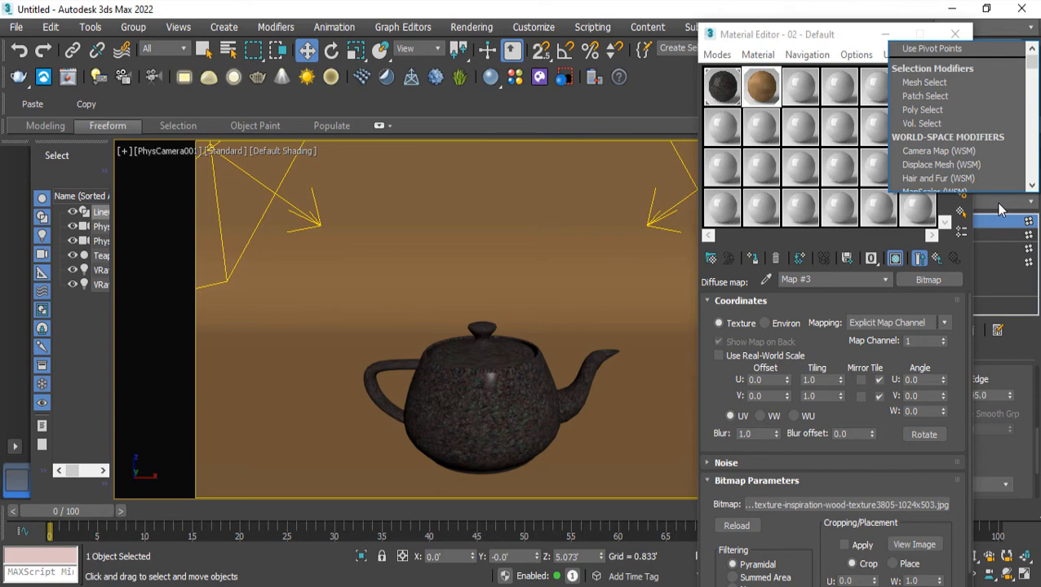
Step: Add a UVW Map modifier to the backdrop and set its mapping type to Box
key(u)
key(u)
key(u)
key(u)
key(u)
key(u)
key(Return)
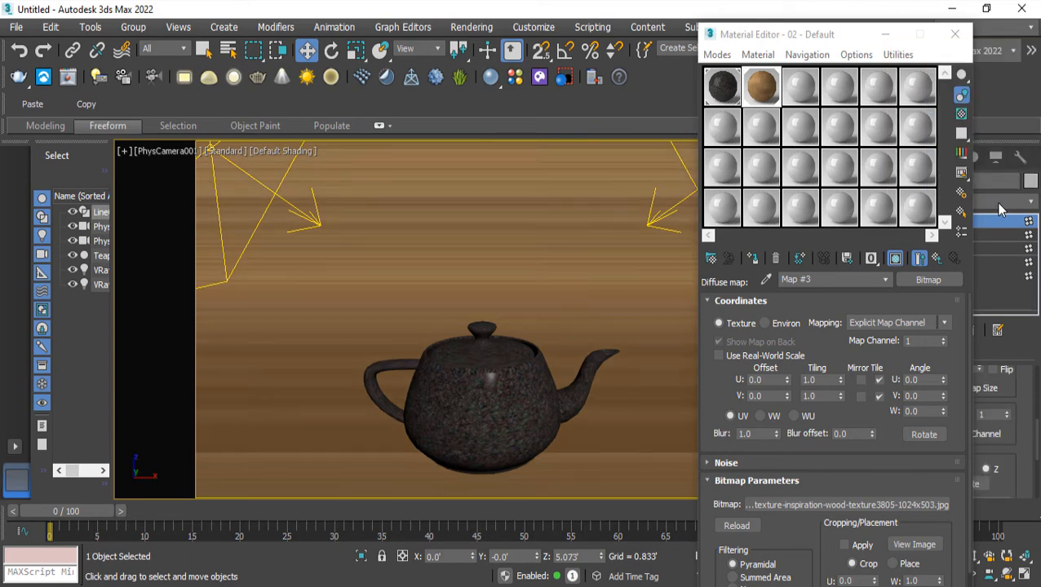
click(955, 34)
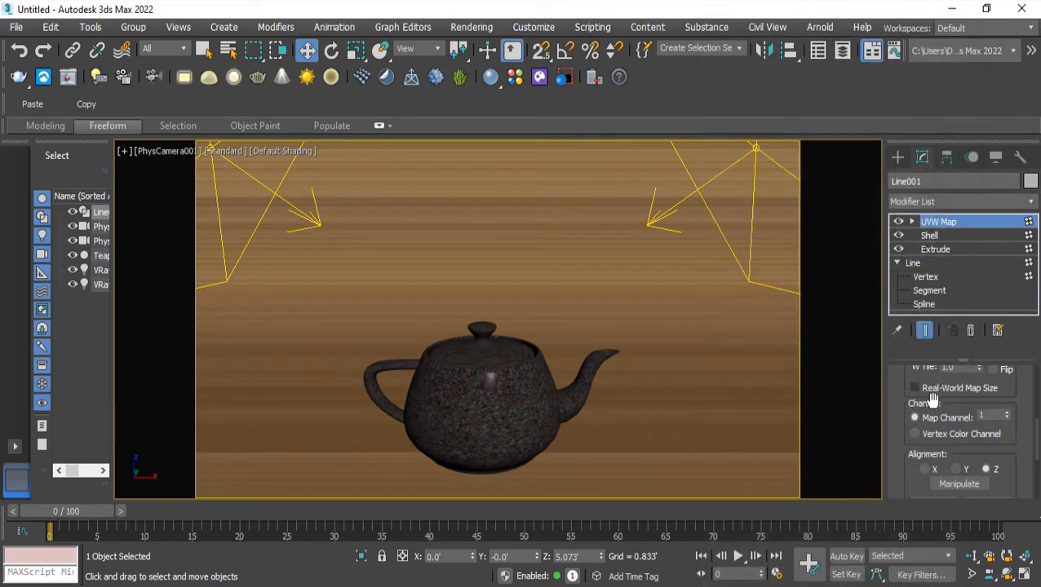
drag(897, 399, 892, 557)
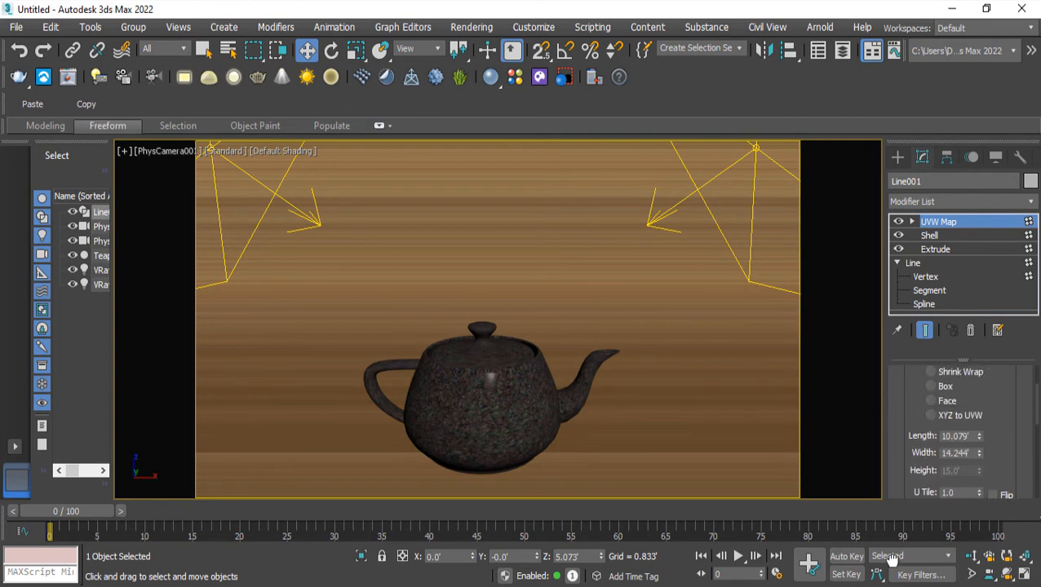
click(932, 387)
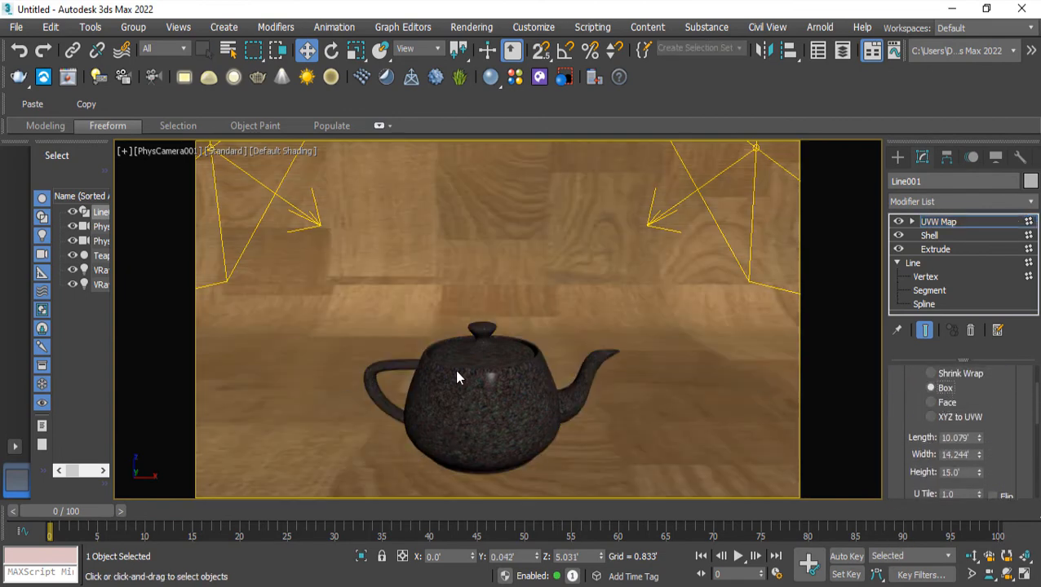
Step: In the Perspective view, set the backdrop mapping's U Tile and V Tile to 3
key(p)
scroll(474, 357, down, 5)
alt+middle_drag(474, 356, 370, 291)
key(alt+z)
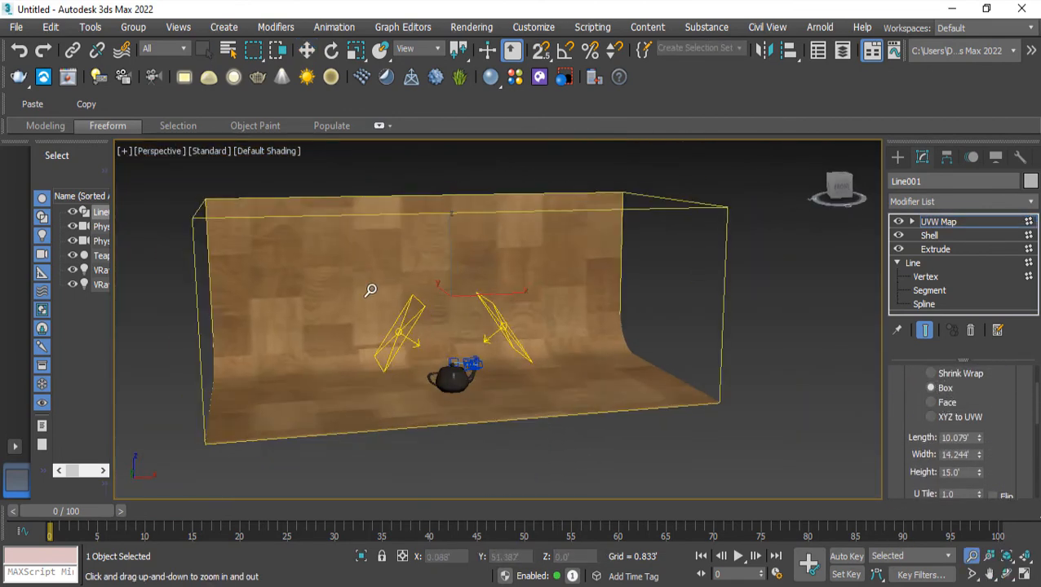
scroll(424, 330, down, 2)
alt+middle_drag(442, 360, 413, 314)
scroll(412, 315, up, 4)
right_click(412, 315)
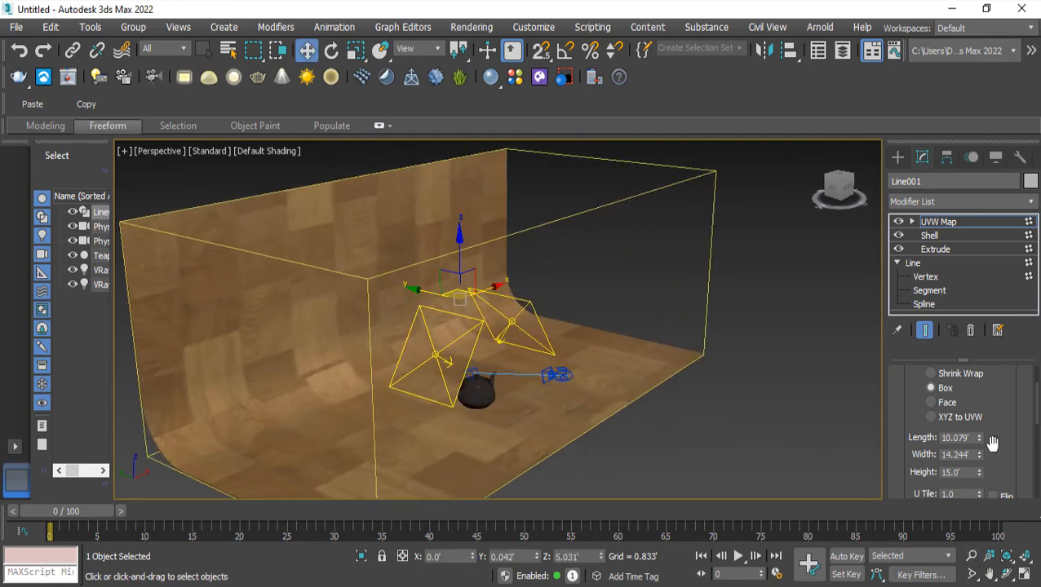
scroll(995, 449, down, 2)
click(959, 443)
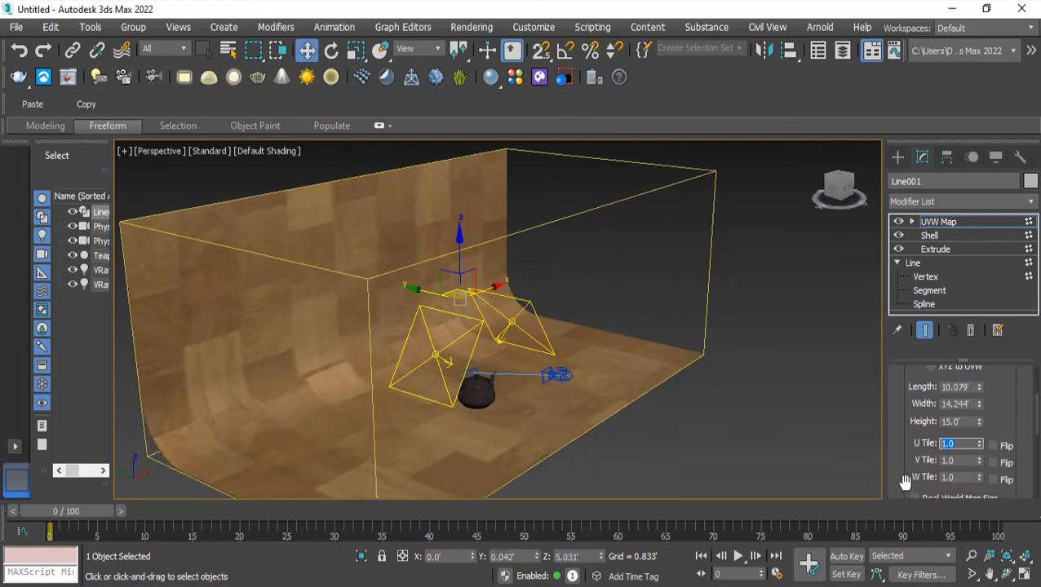
text(3)
key(Tab)
text(3)
key(Return)
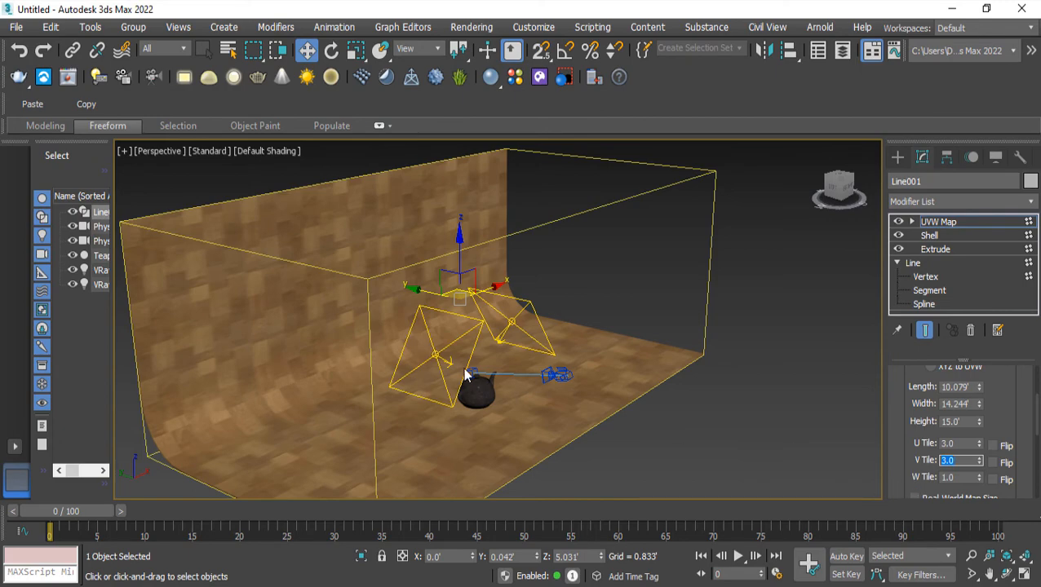
Step: Scale the backdrop's UVW Map gizmo down uniformly to about 43%
alt+middle_drag(466, 372, 436, 385)
scroll(435, 385, up, 4)
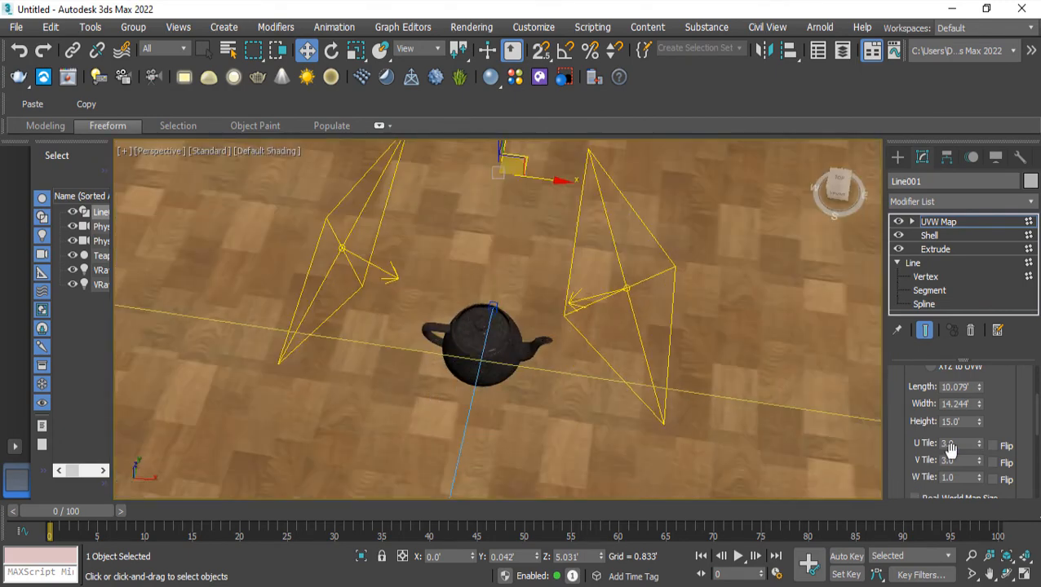
alt+middle_drag(201, 334, 350, 328)
scroll(350, 328, down, 5)
middle_drag(301, 283, 331, 297)
key(1)
key(r)
scroll(325, 332, down, 3)
scroll(323, 329, up, 3)
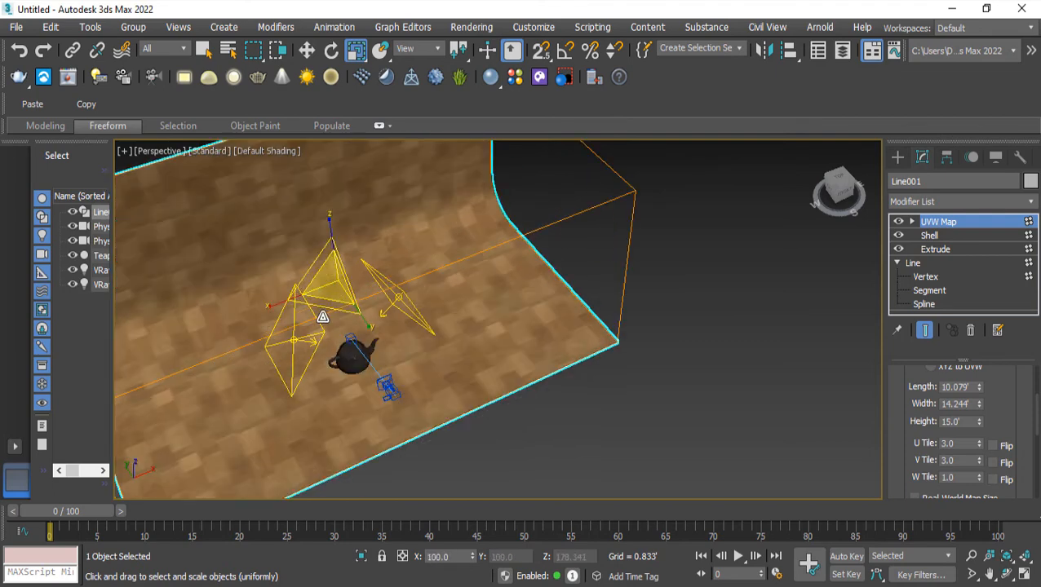
key(1)
click(912, 222)
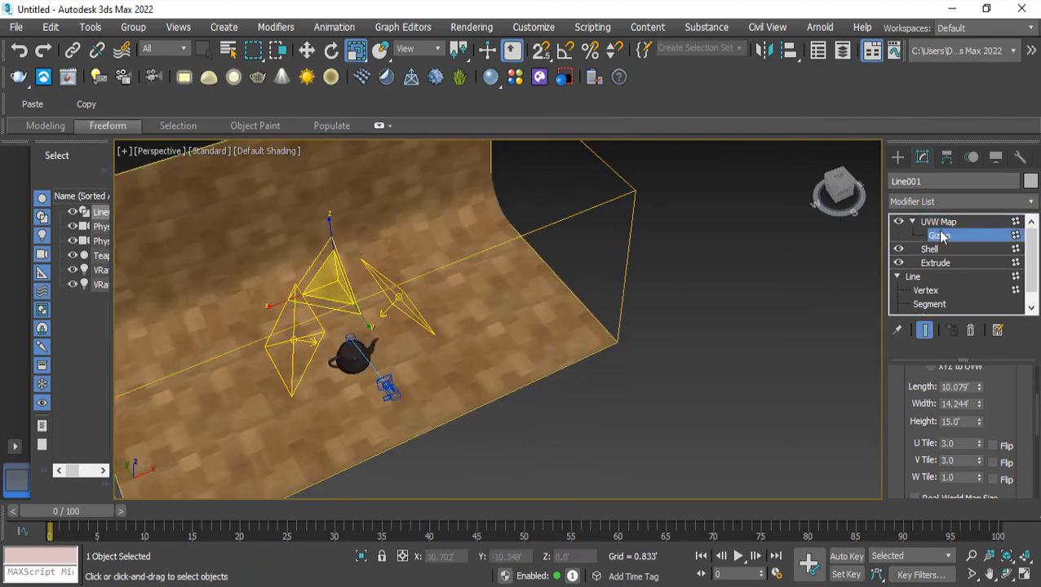
click(939, 235)
drag(316, 371, 315, 379)
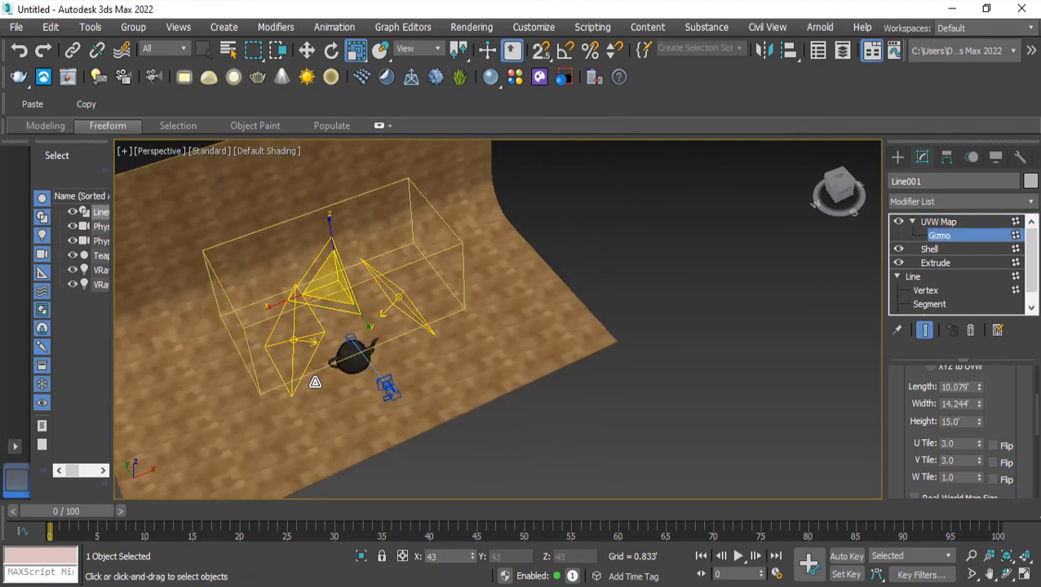
Step: Adjust the angle snap increment and rotate the backdrop's UVW Map gizmo with angle snap to change the direction of the wood planks
key(e)
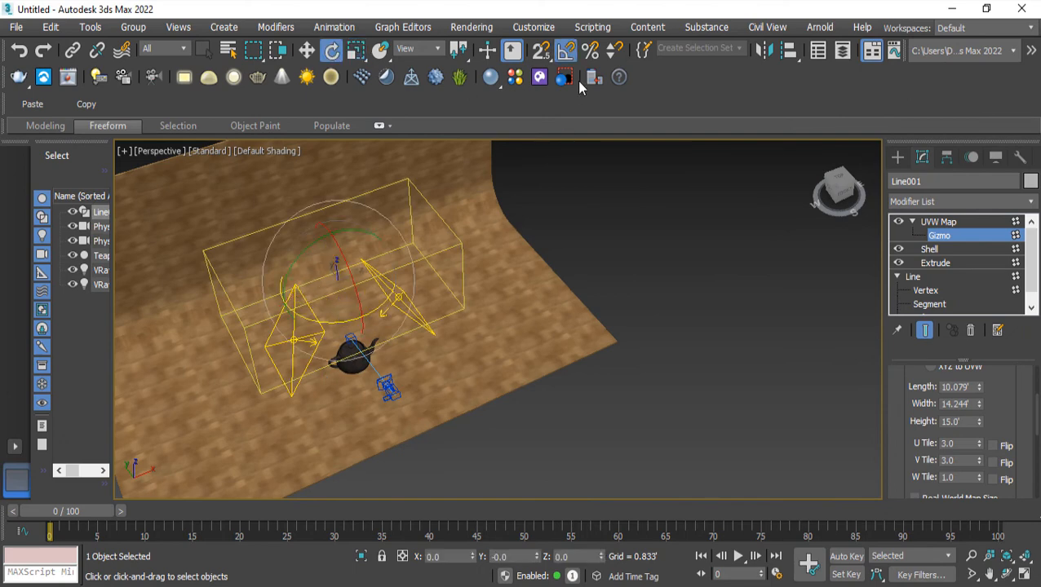
right_click(565, 50)
double_click(536, 309)
click(618, 192)
drag(318, 322, 324, 320)
key(w)
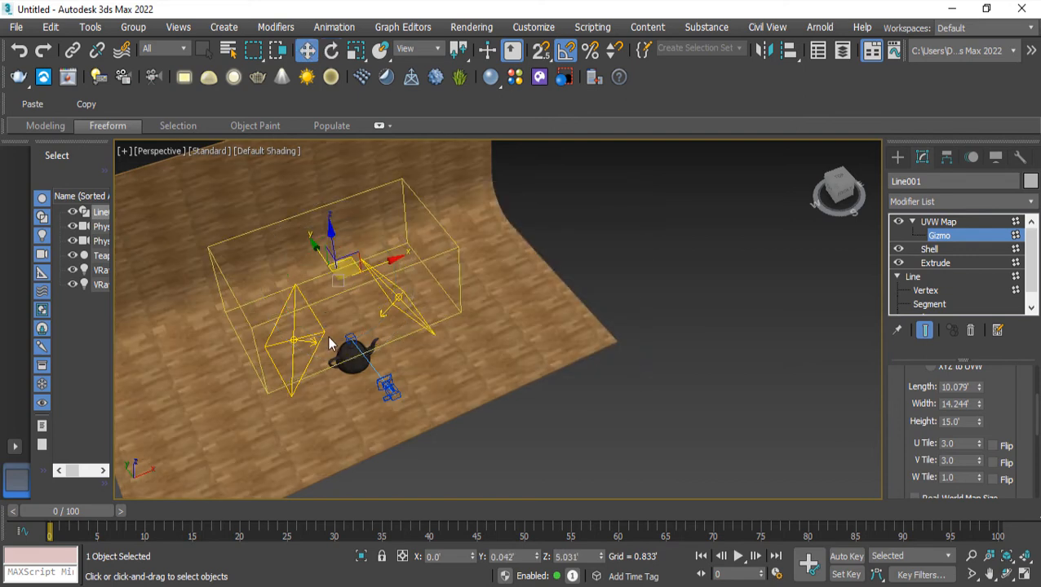
Step: Scale the UVW Map gizmo up uniformly to about 139%, return to the camera view and leave gizmo editing
scroll(329, 339, up, 6)
scroll(330, 340, down, 3)
alt+middle_drag(377, 330, 356, 377)
scroll(357, 375, down, 3)
key(r)
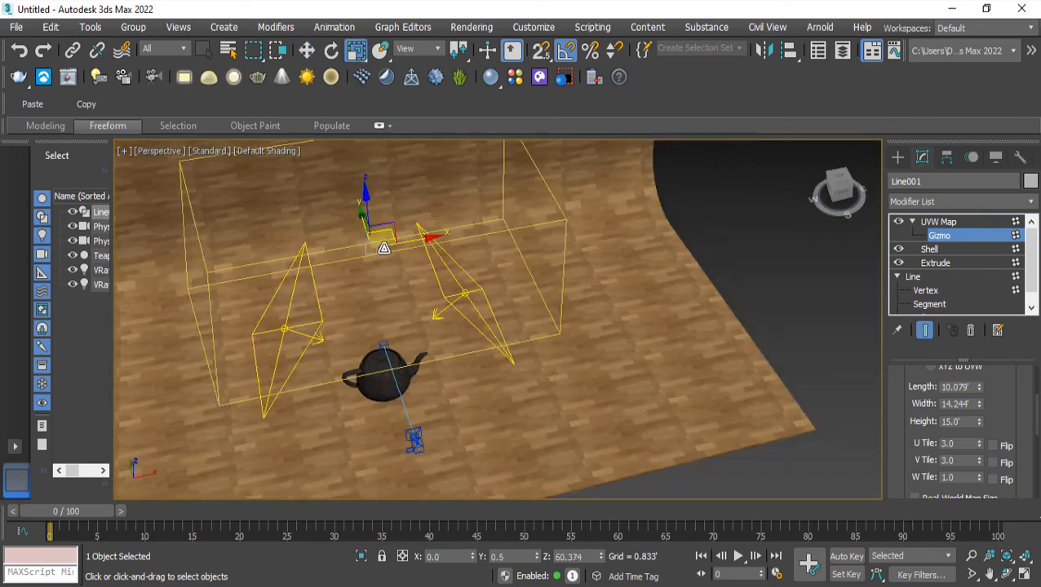
drag(345, 241, 354, 232)
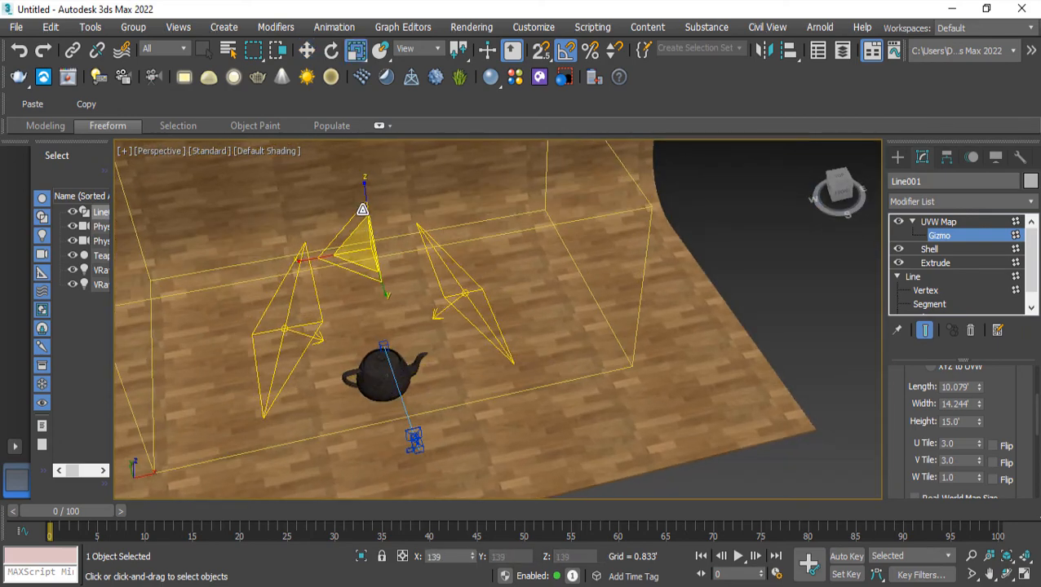
key(w)
key(c)
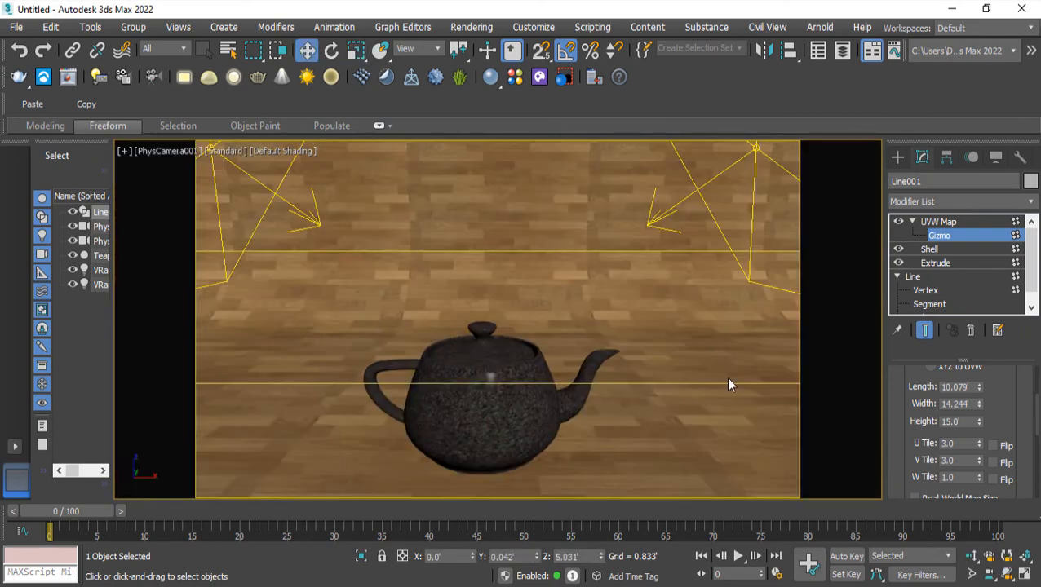
click(938, 222)
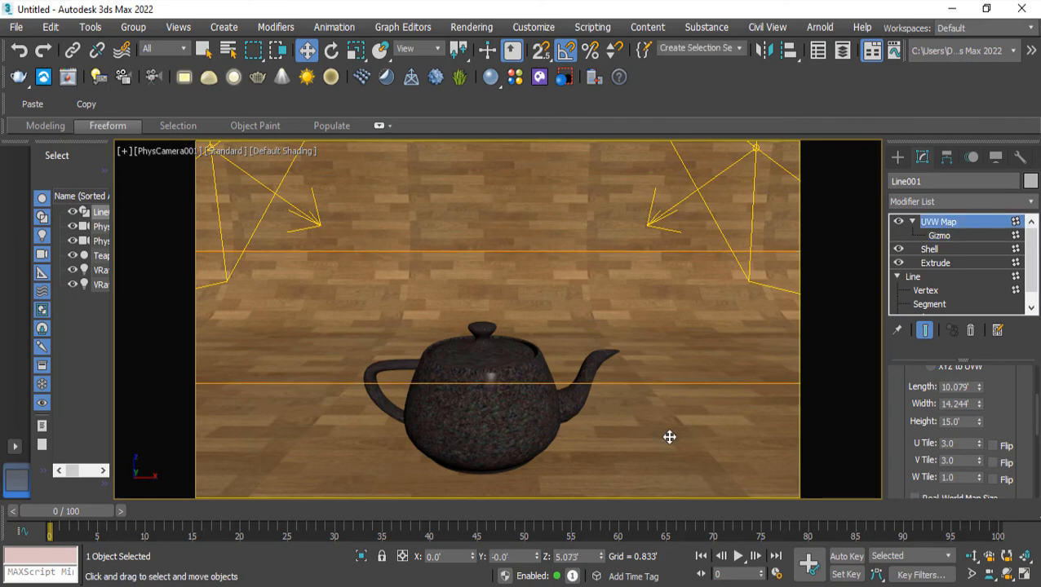
Step: Give the wood material a dark gray reflection color and set its reflection glossiness to 0.9
key(m)
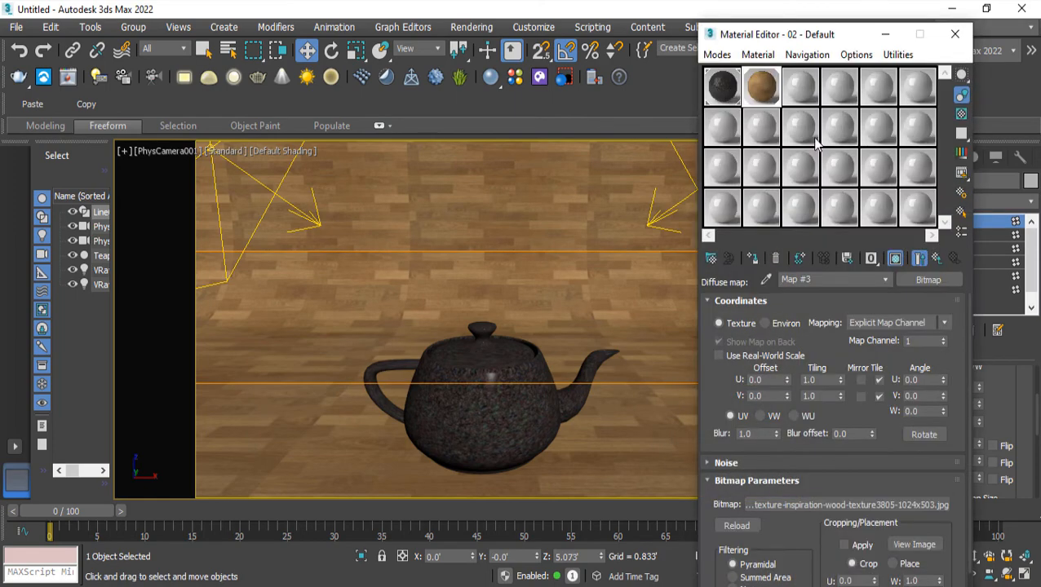
click(921, 259)
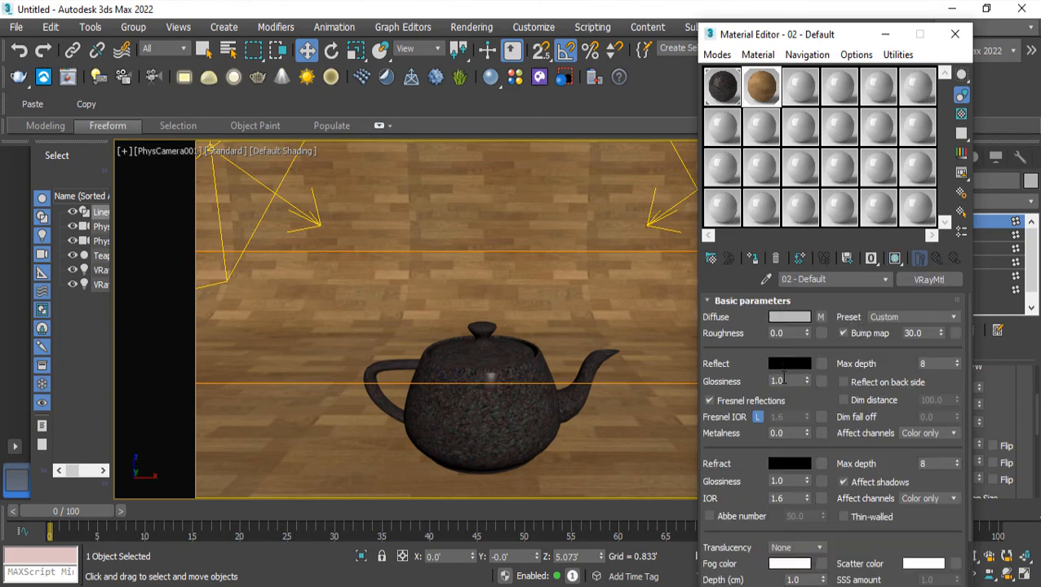
click(781, 362)
drag(687, 128, 687, 156)
click(801, 267)
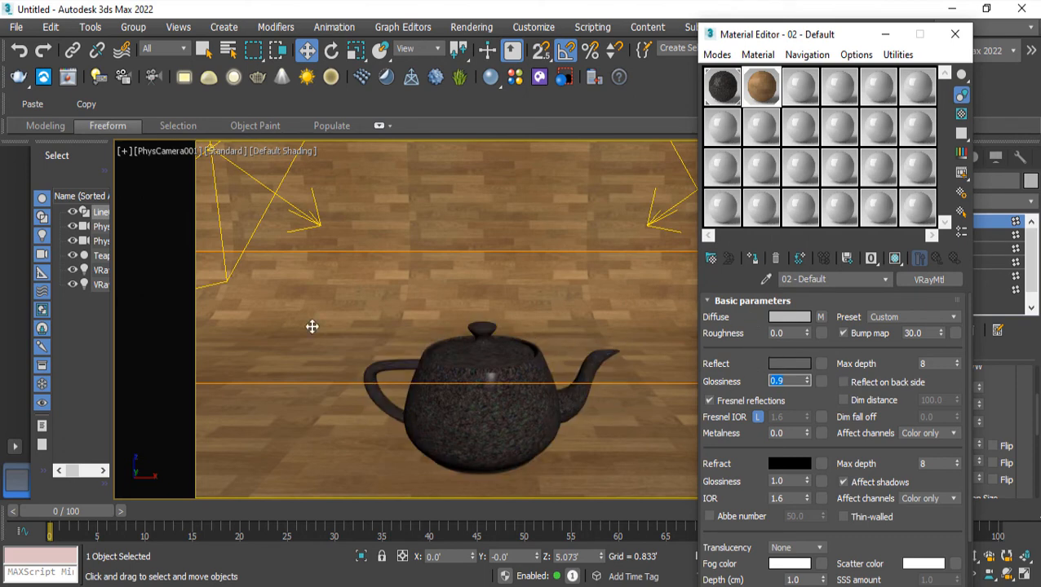
click(956, 34)
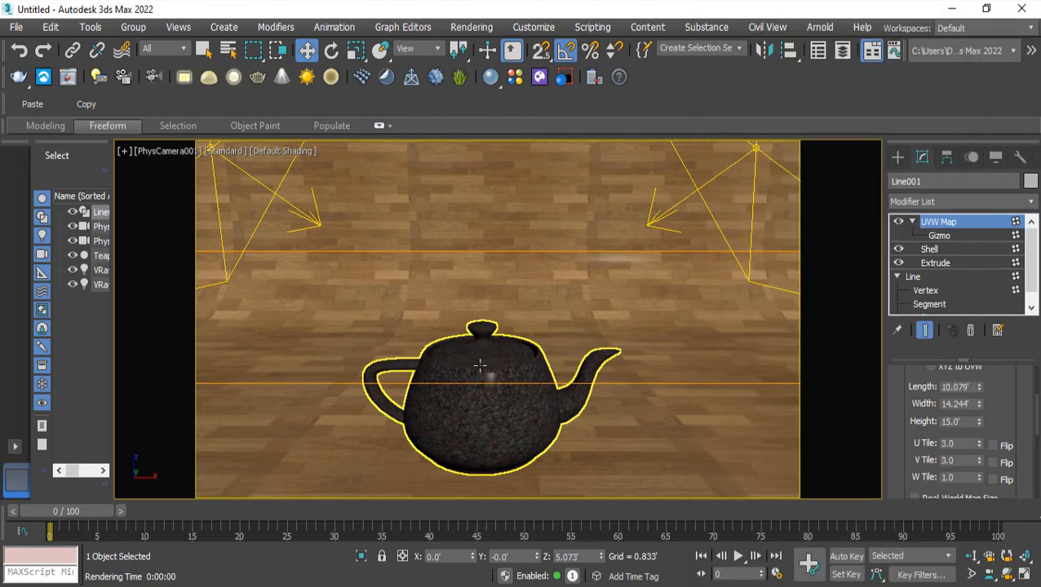
Step: Pan the camera slightly and dolly it back to frame the teapot smaller, with more wood floor around it
middle_drag(482, 366, 492, 366)
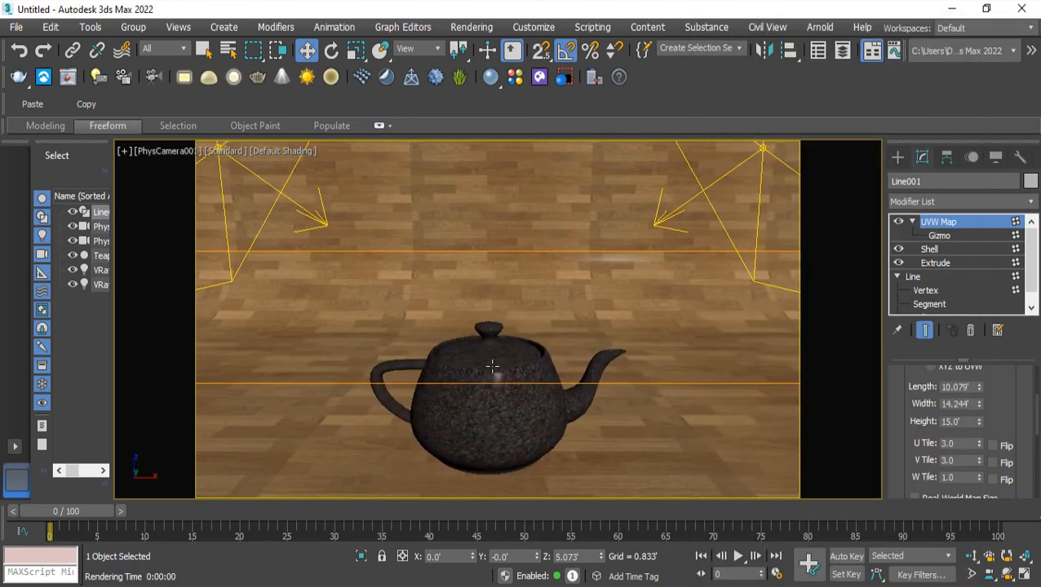
click(971, 555)
drag(512, 350, 506, 368)
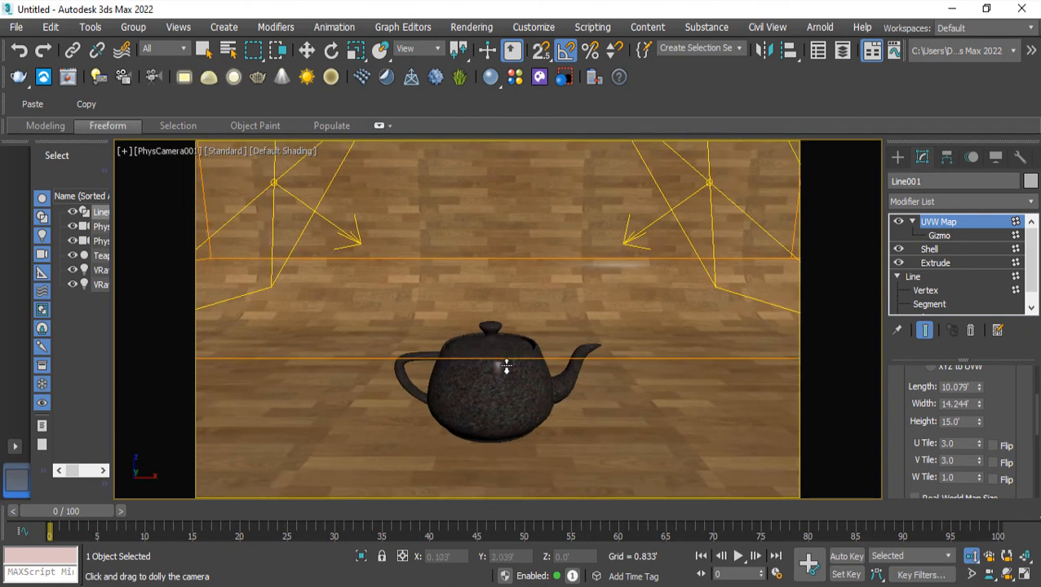
right_click(505, 367)
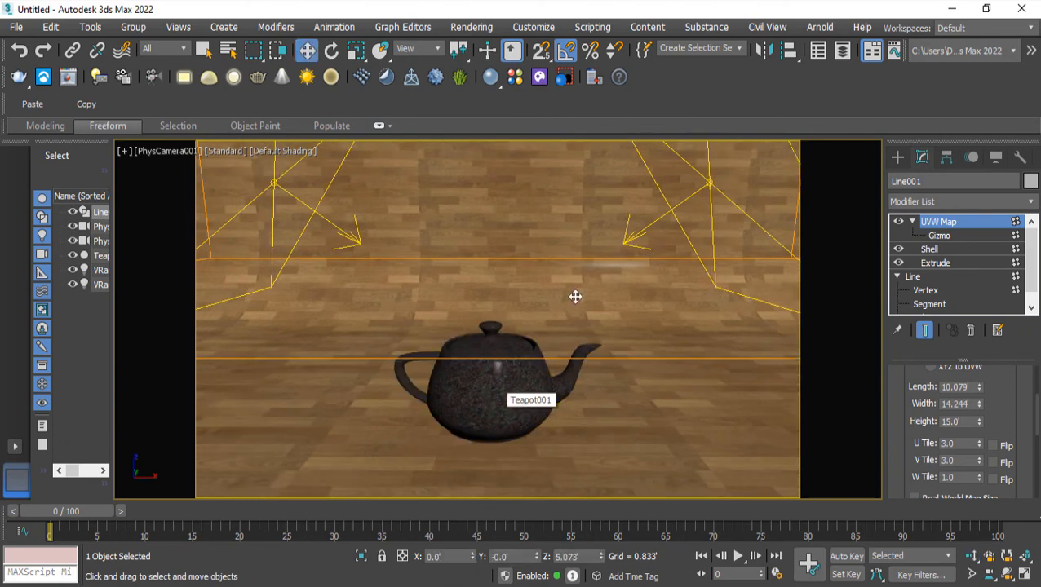
Step: Set the intensity multiplier of the V-Ray light beside the teapot's spout to 2.0
click(722, 249)
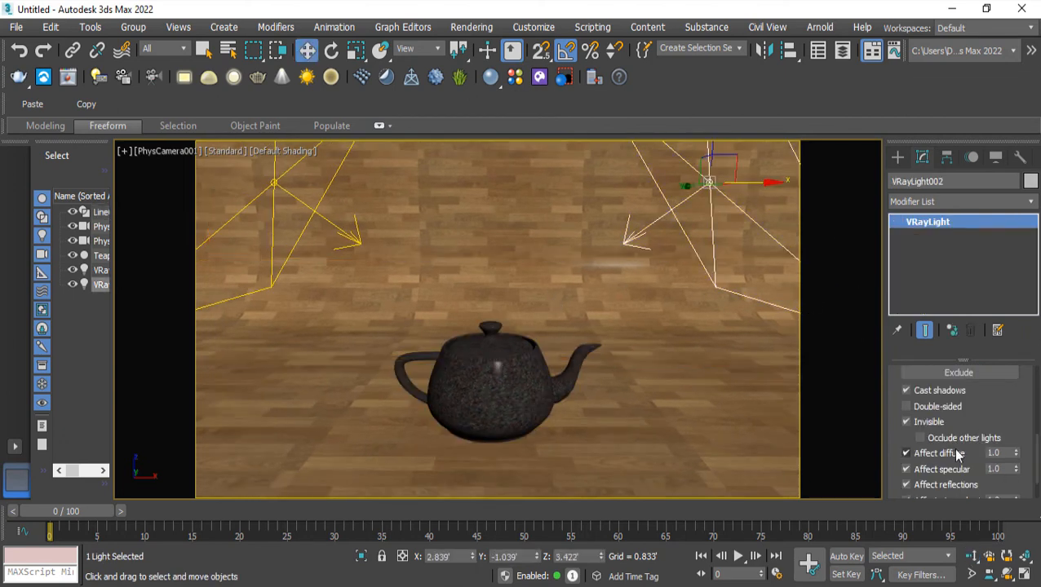
scroll(983, 392, up, 5)
click(985, 369)
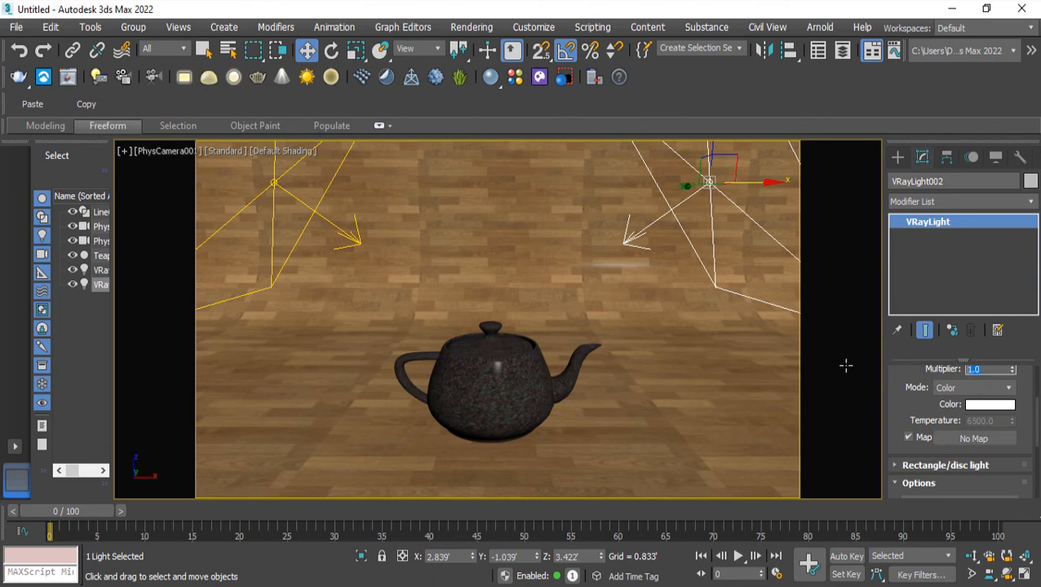
key(Return)
Step: Move both V-Ray lights inward toward the teapot in the top view and return to the camera view
key(t)
scroll(453, 320, down, 5)
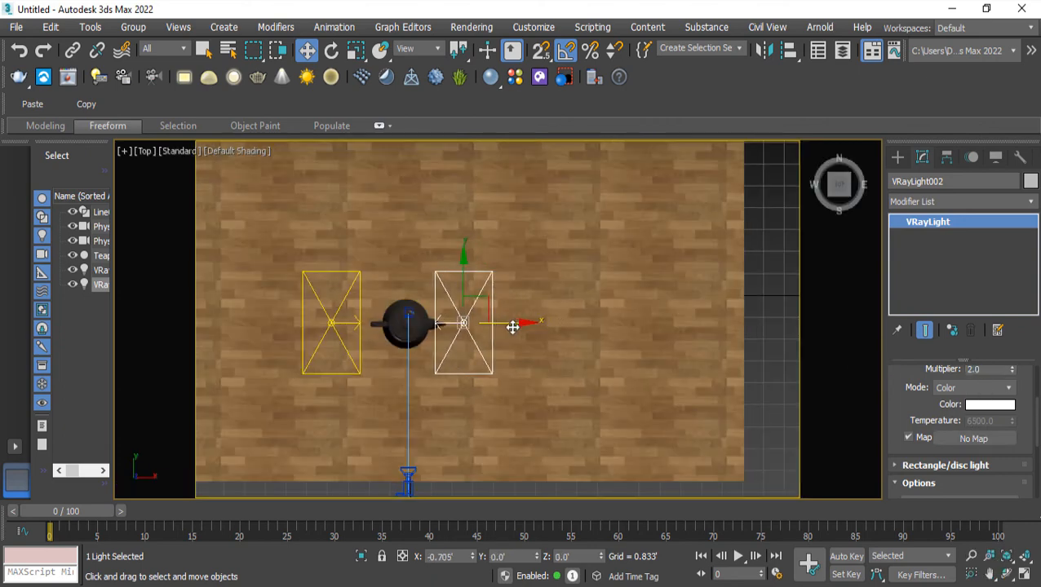
click(327, 322)
drag(368, 324, 381, 323)
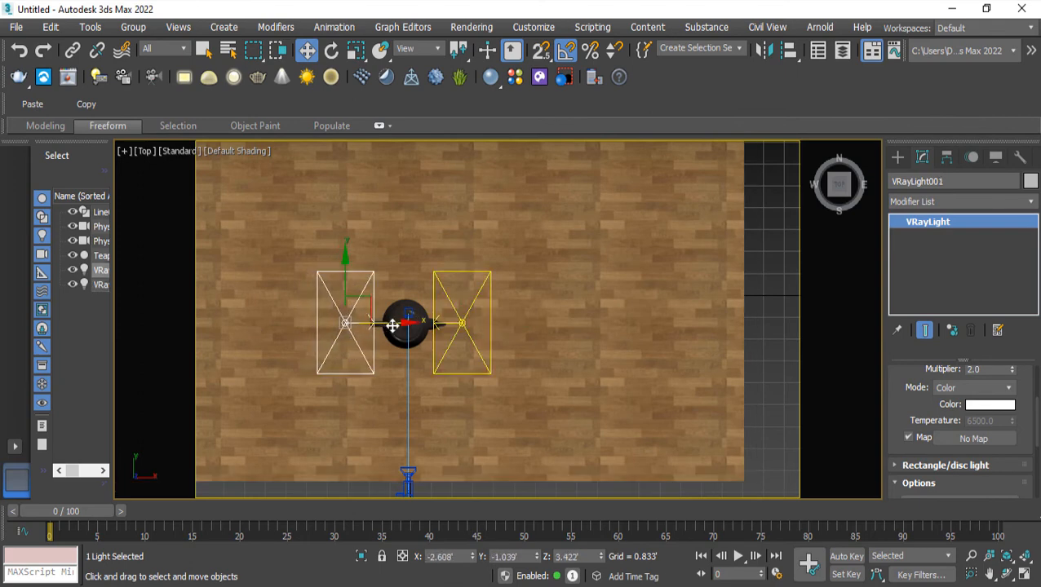
key(c)
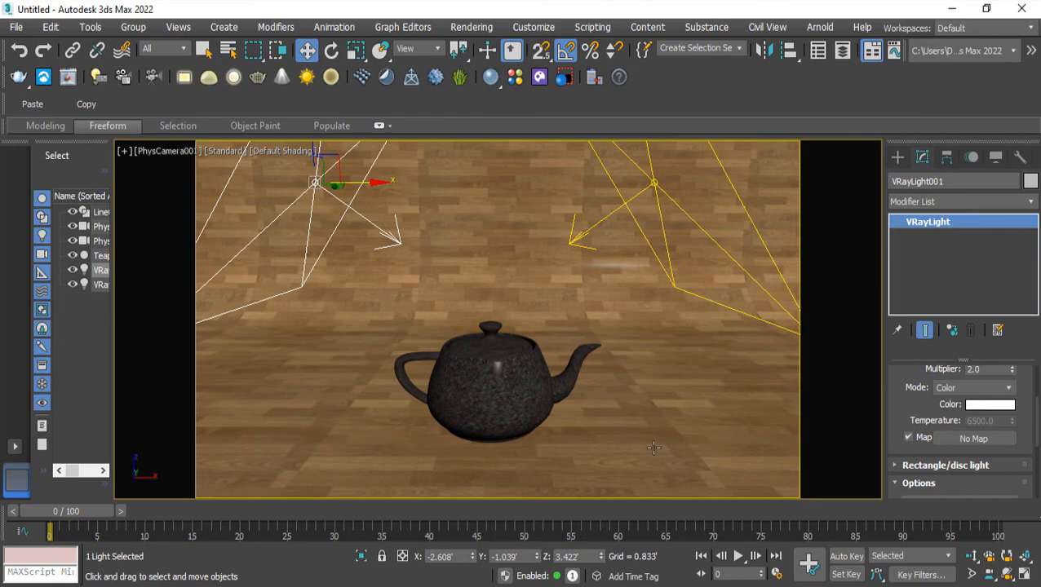
Step: Test-render the camera view, examine the teapot's highlights and wood floor up close, and stop and close the render
key(shift+q)
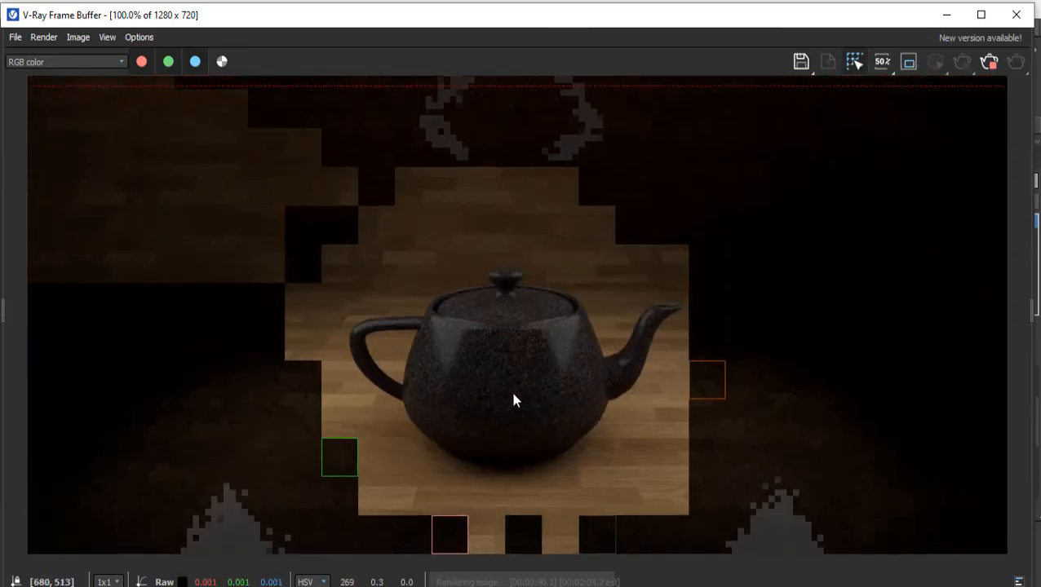
scroll(533, 371, up, 2)
middle_drag(525, 384, 485, 325)
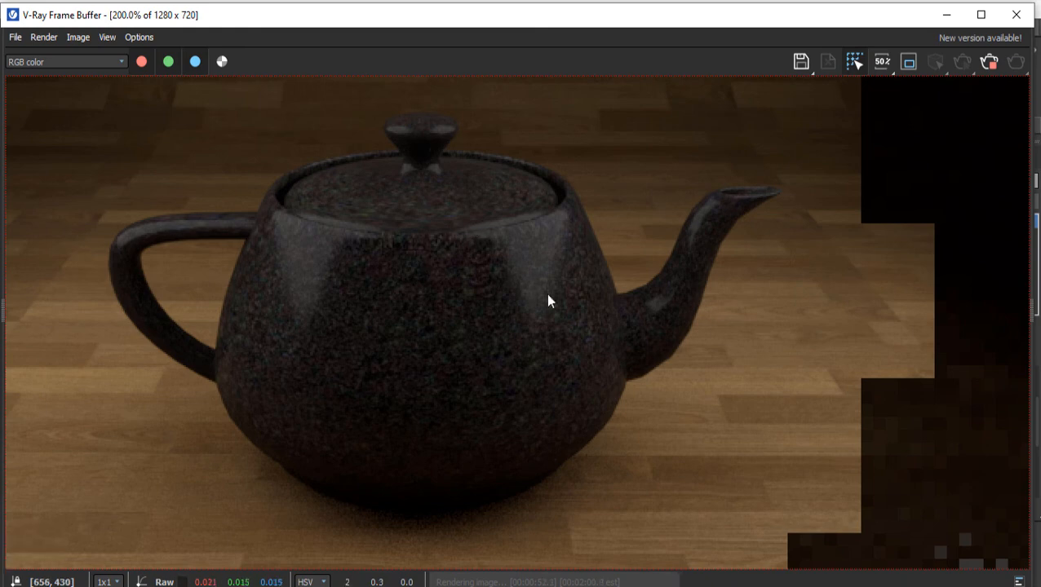
scroll(465, 249, down, 2)
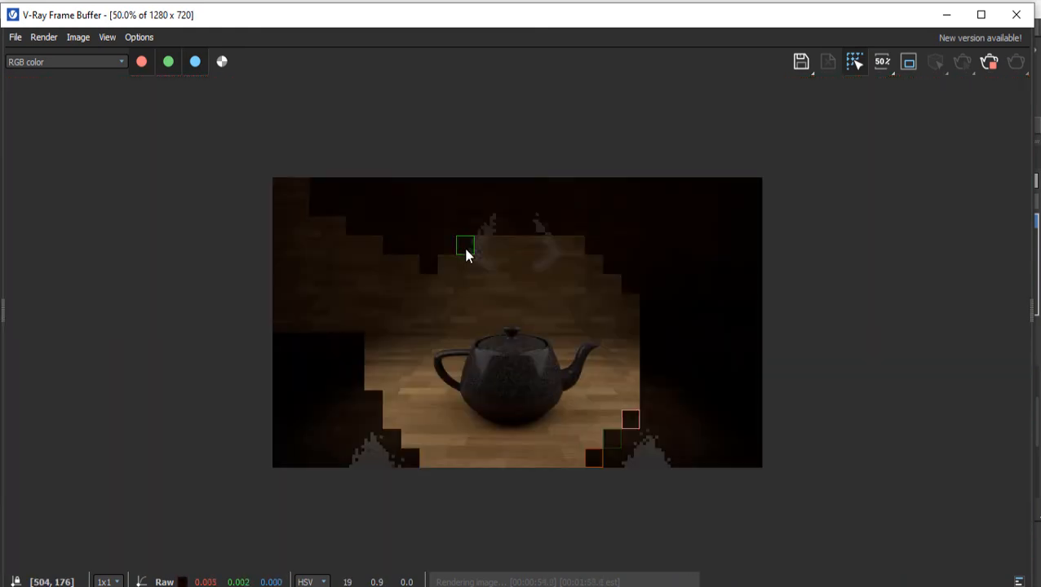
scroll(538, 403, up, 1)
scroll(520, 400, up, 1)
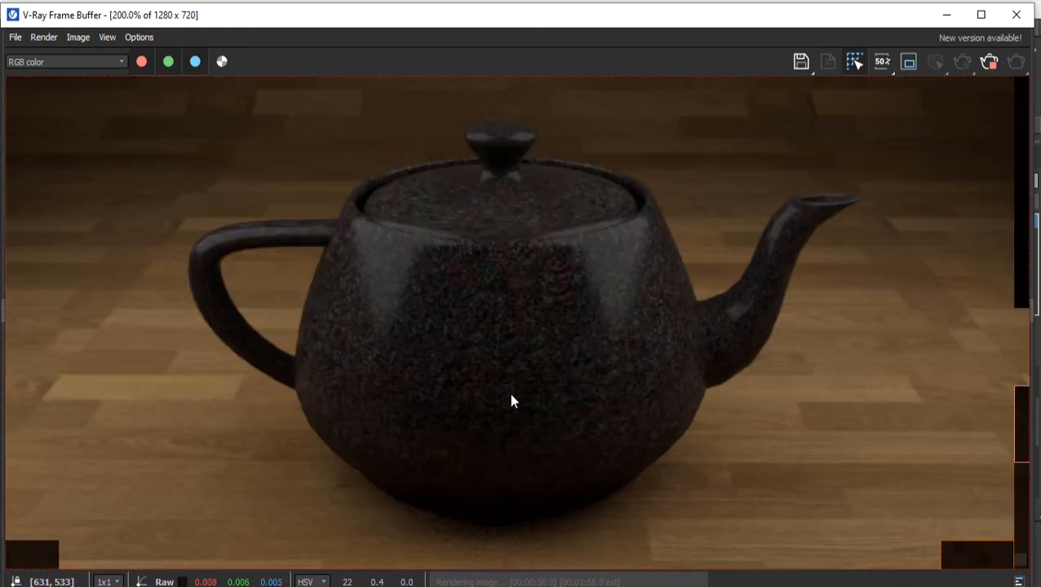
scroll(321, 263, down, 1)
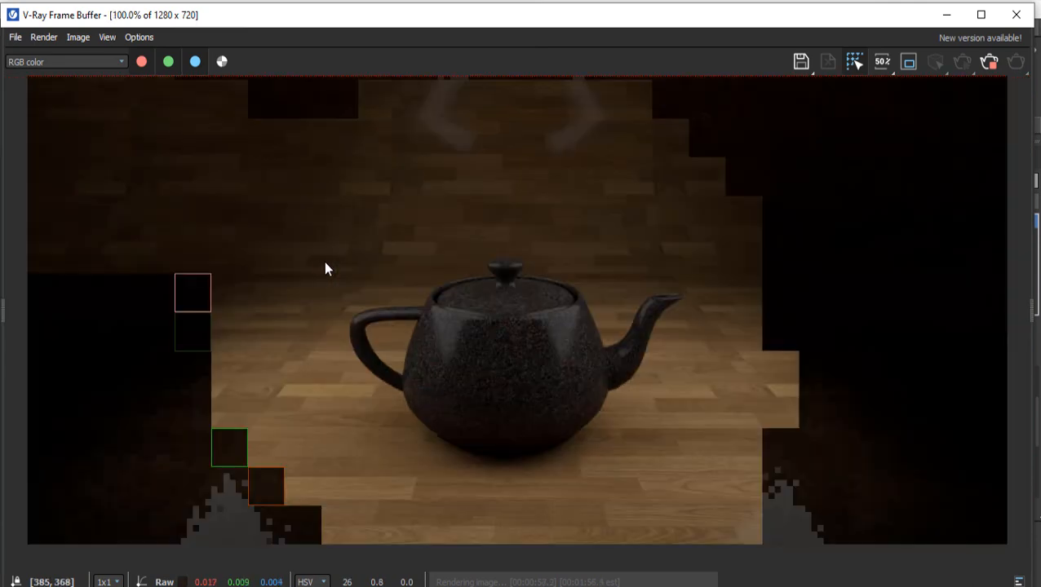
scroll(512, 331, up, 1)
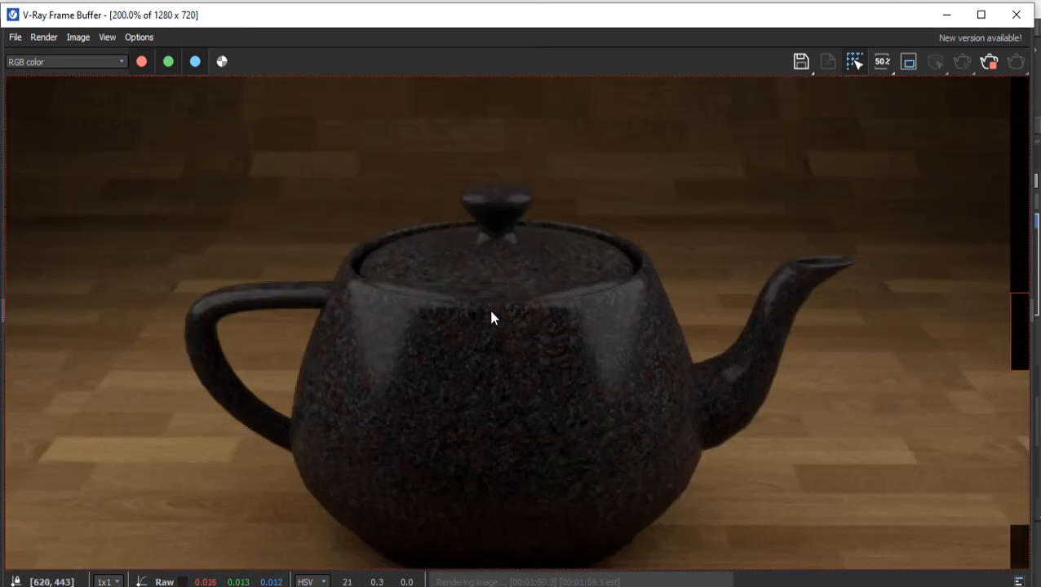
click(989, 62)
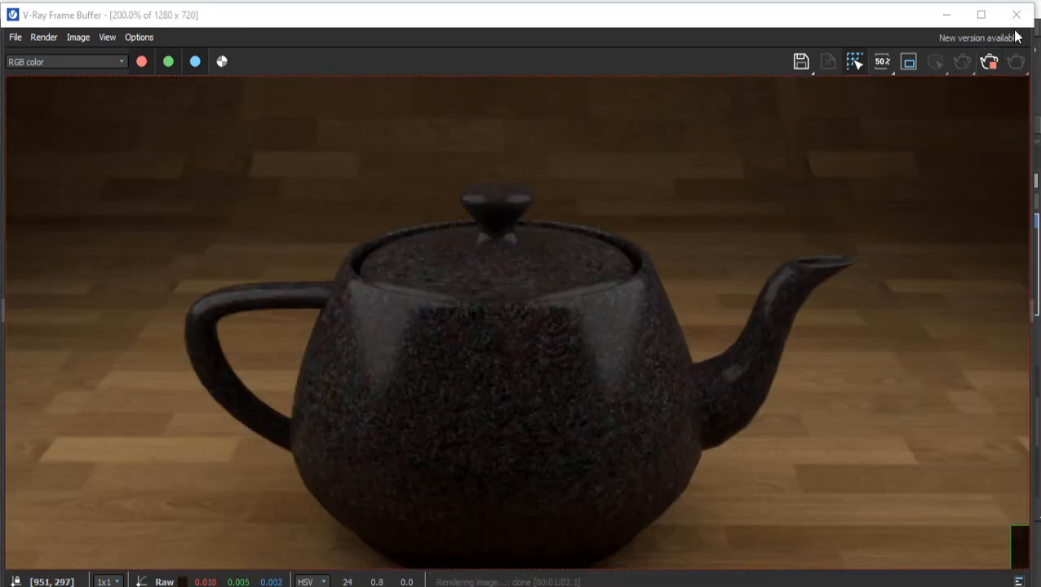
click(1016, 16)
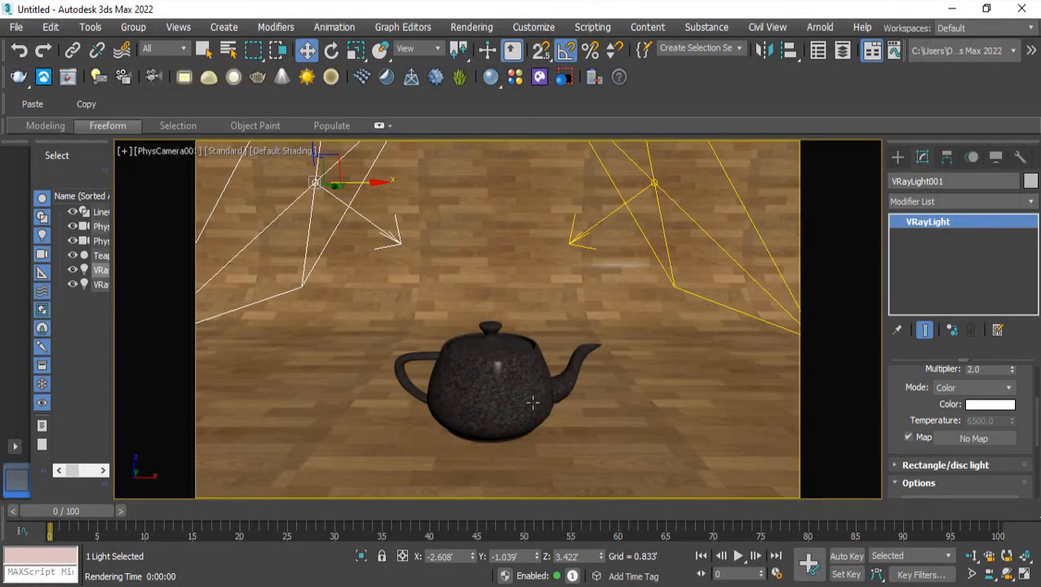
Step: Give the granite teapot material a light gray reflection color and set its reflection glossiness to 1.0
click(481, 404)
key(m)
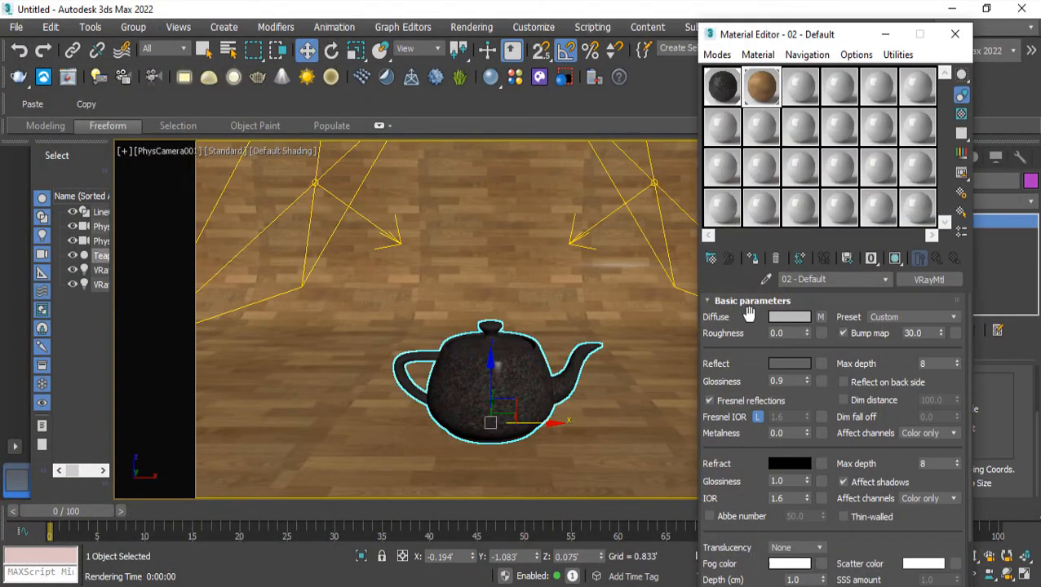
click(723, 86)
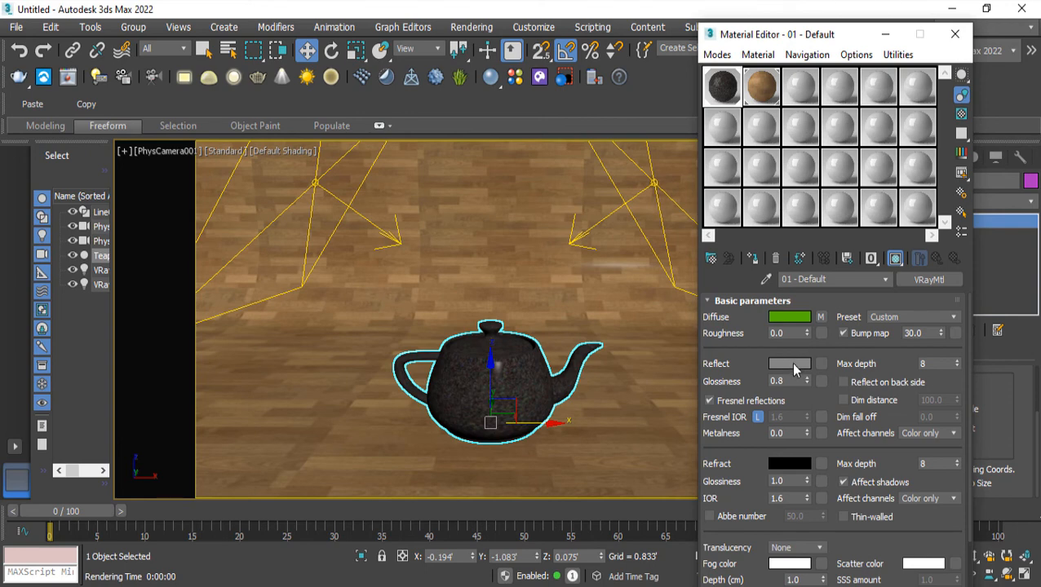
click(790, 365)
drag(676, 172, 676, 206)
click(799, 267)
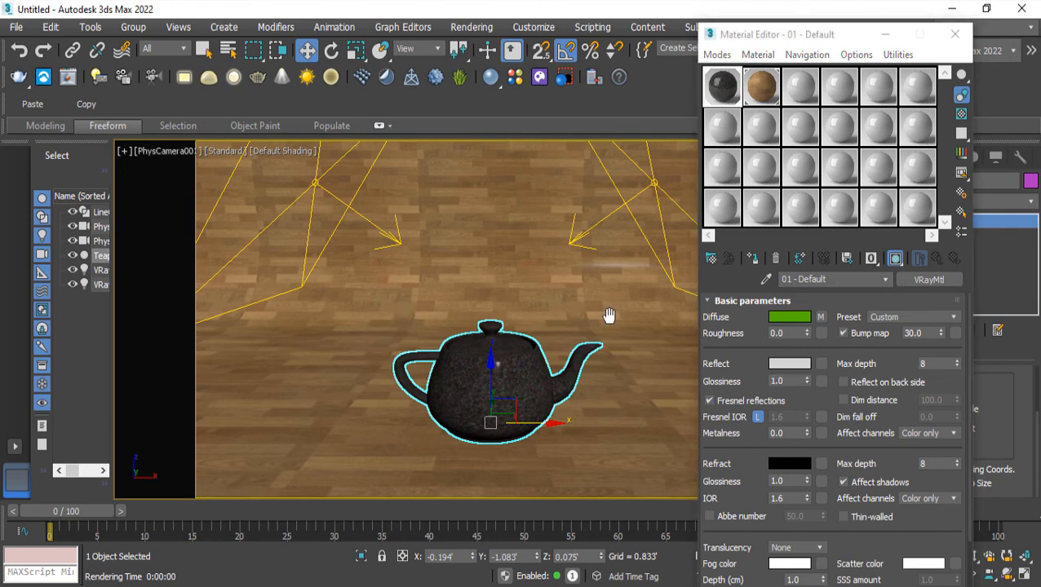
Step: Render the region around the teapot and examine the sharper reflections up close and in the full frame
key(shift+q)
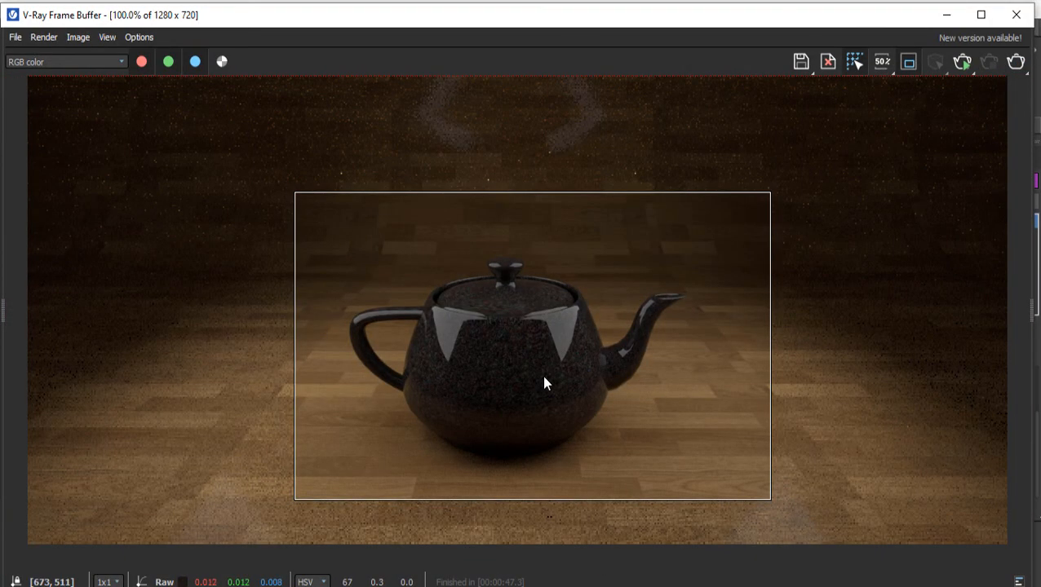
scroll(553, 378, up, 2)
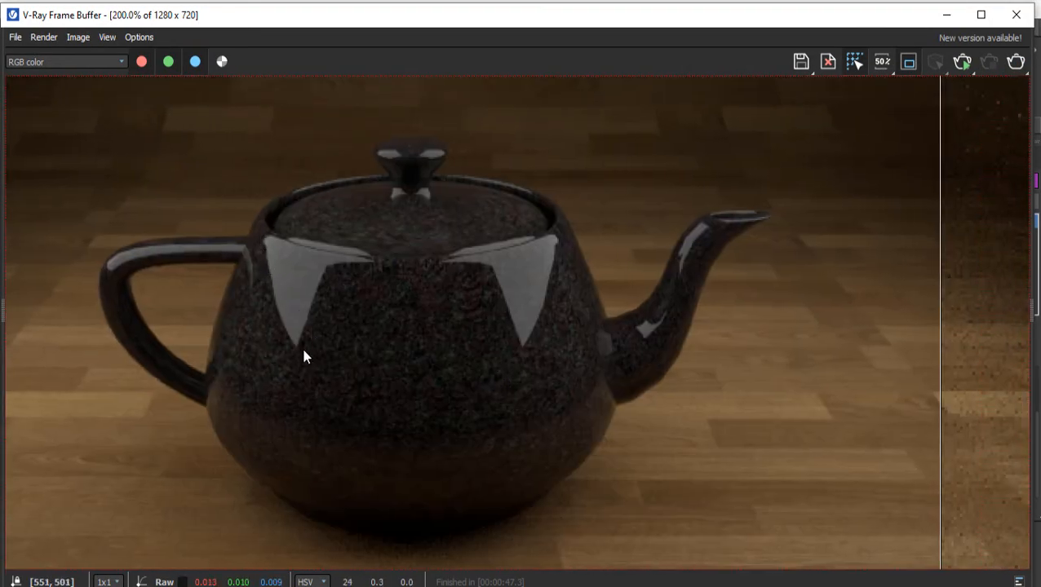
drag(614, 4, 656, 1)
click(805, 379)
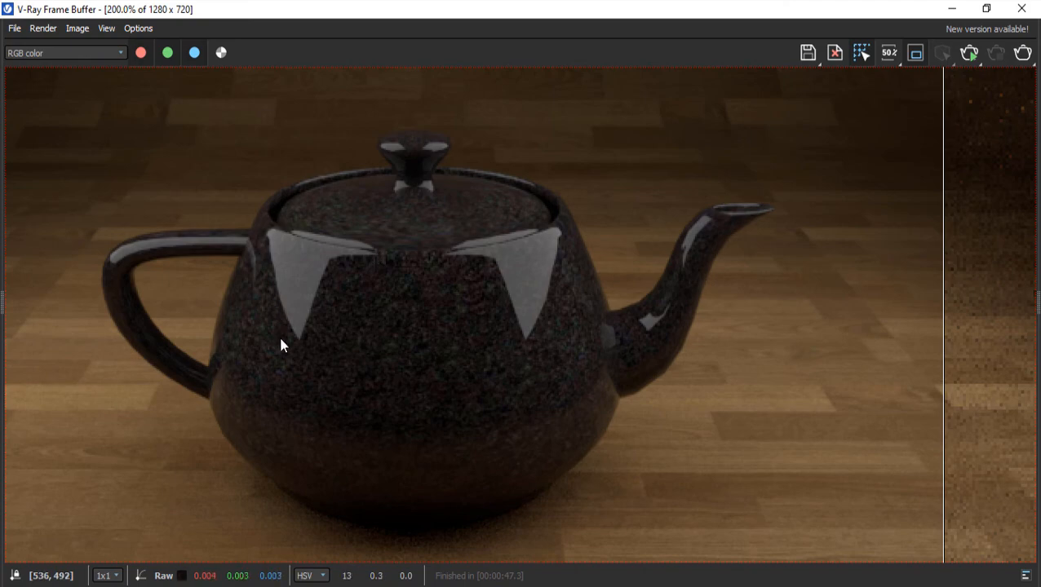
scroll(351, 285, down, 2)
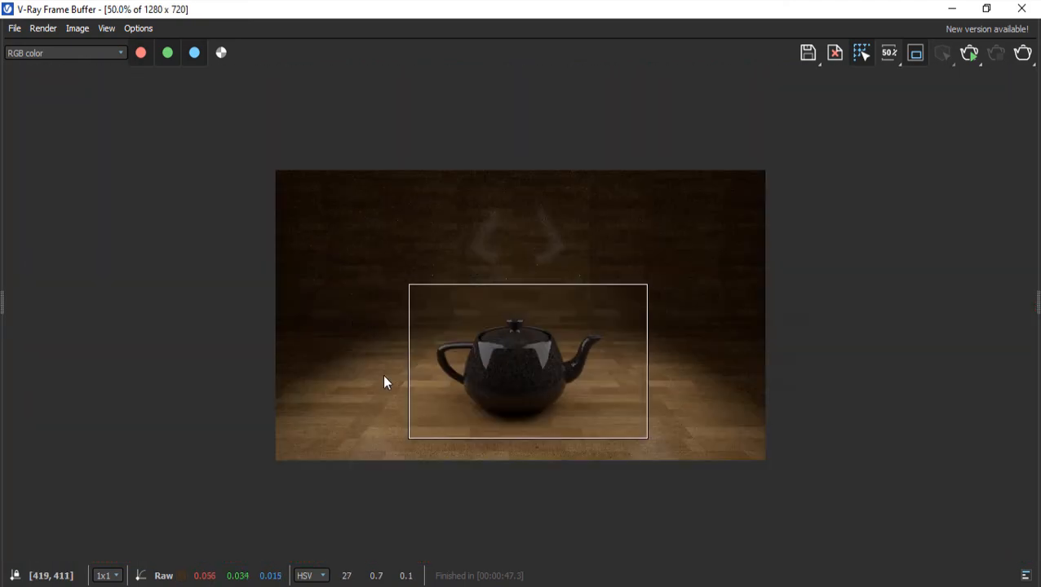
scroll(383, 374, up, 1)
Step: Set the teapot material's refraction color to a light gray with value 190 to make it see-through like glass
drag(846, 16, 530, 86)
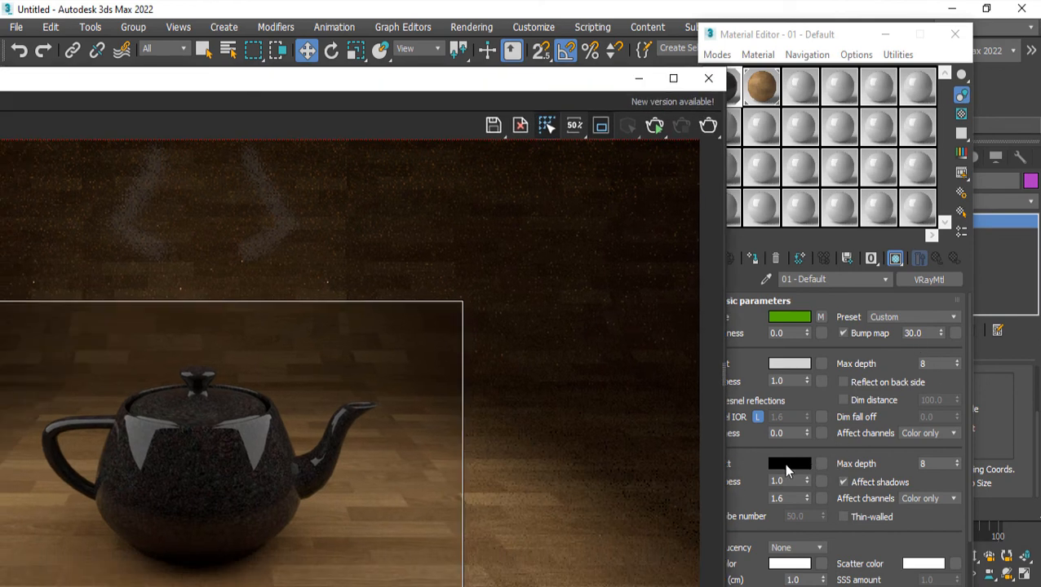
click(785, 469)
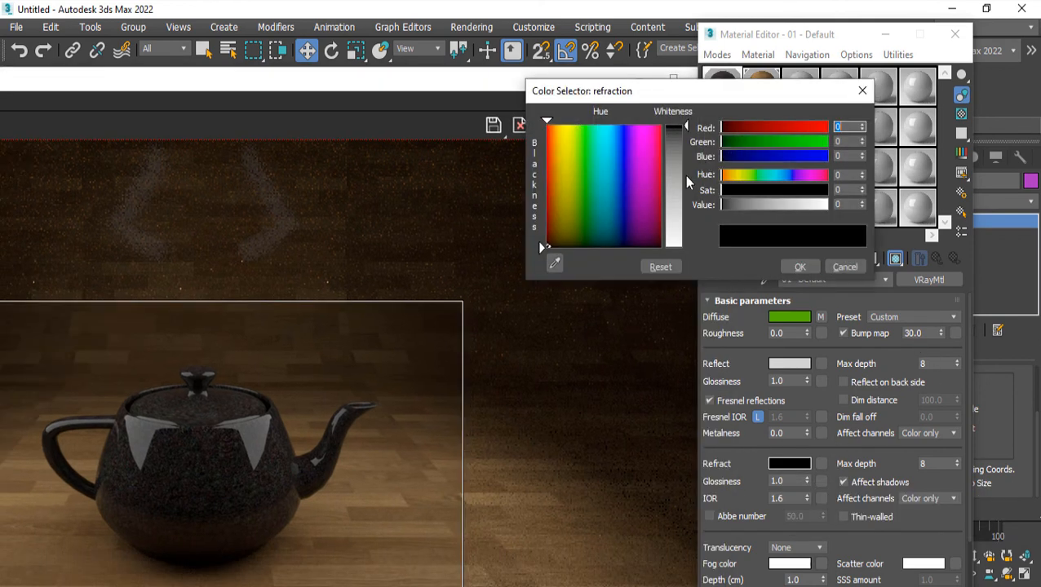
drag(686, 181, 686, 216)
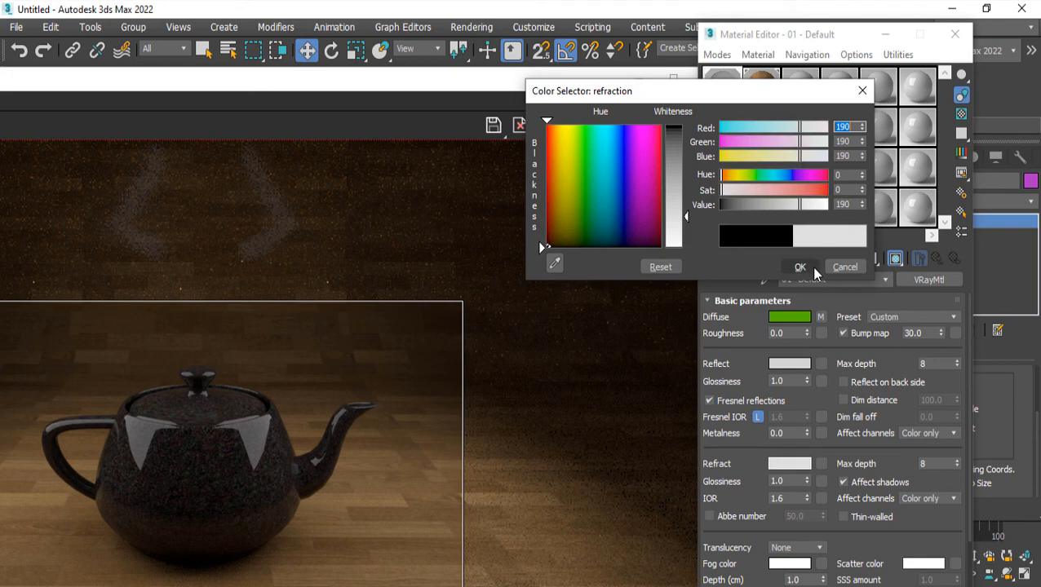
click(800, 267)
Step: Re-render the teapot region and examine the transparent glass result up close
drag(418, 98, 646, 38)
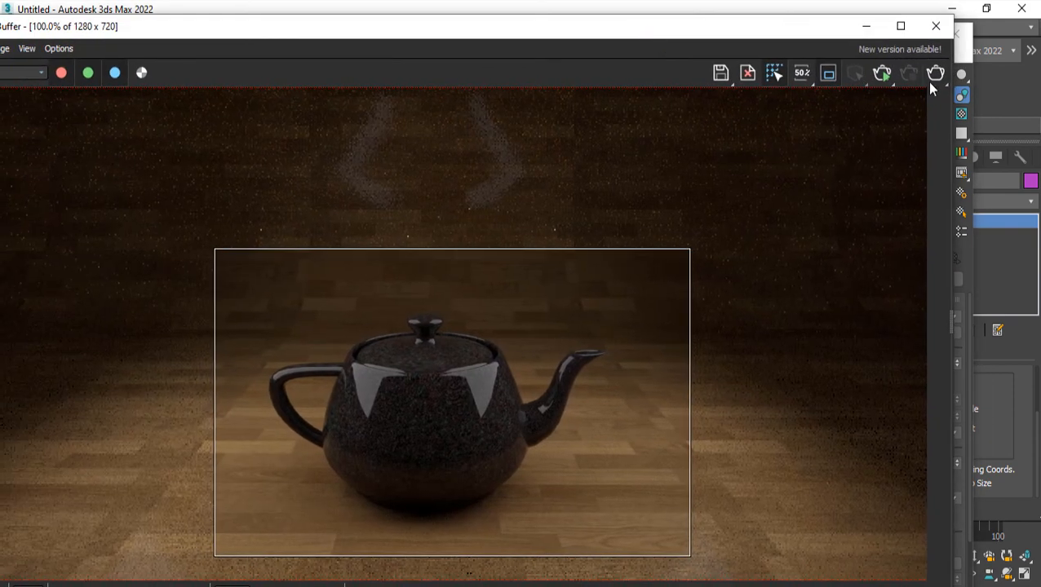
click(932, 73)
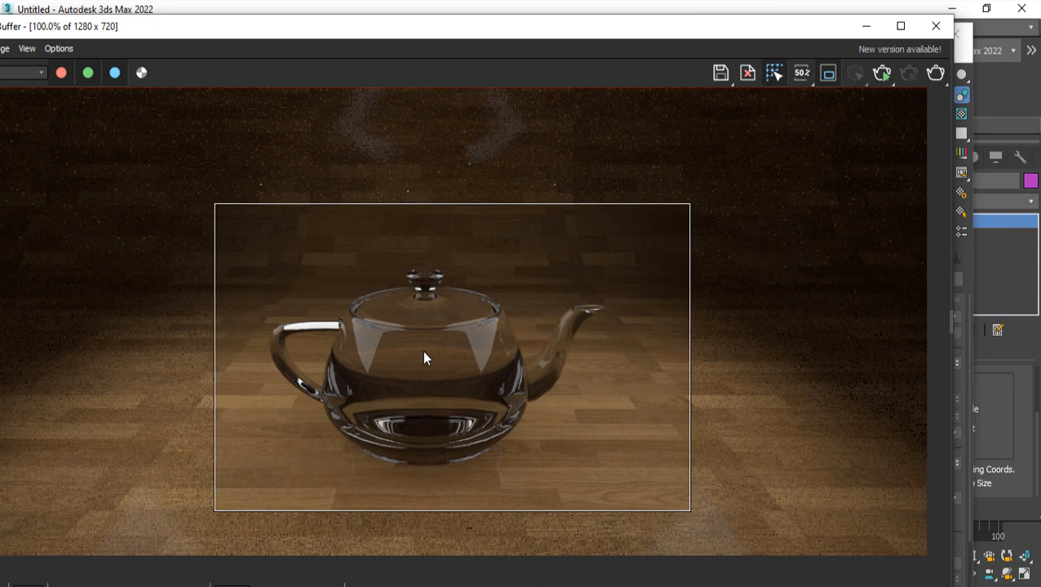
scroll(385, 385, up, 1)
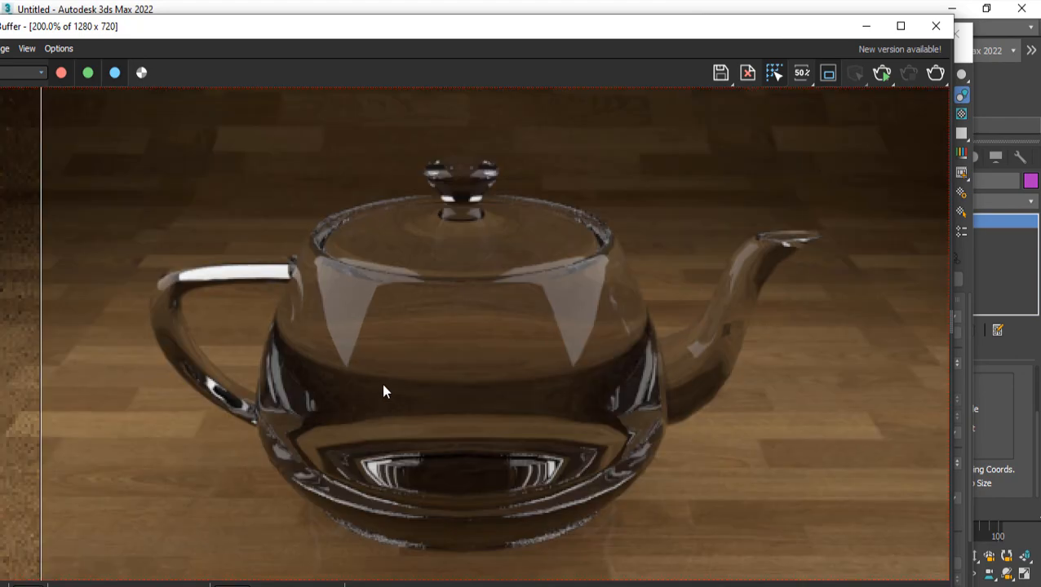
scroll(571, 397, down, 1)
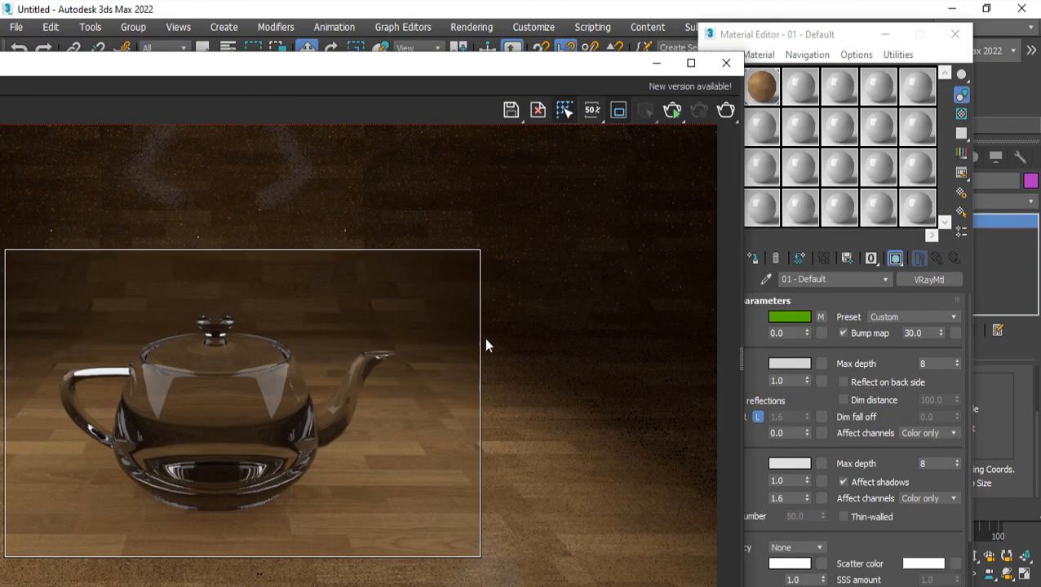
Step: Review the teapot material's refraction color and its reflection and refraction glossiness settings without changing them
click(789, 463)
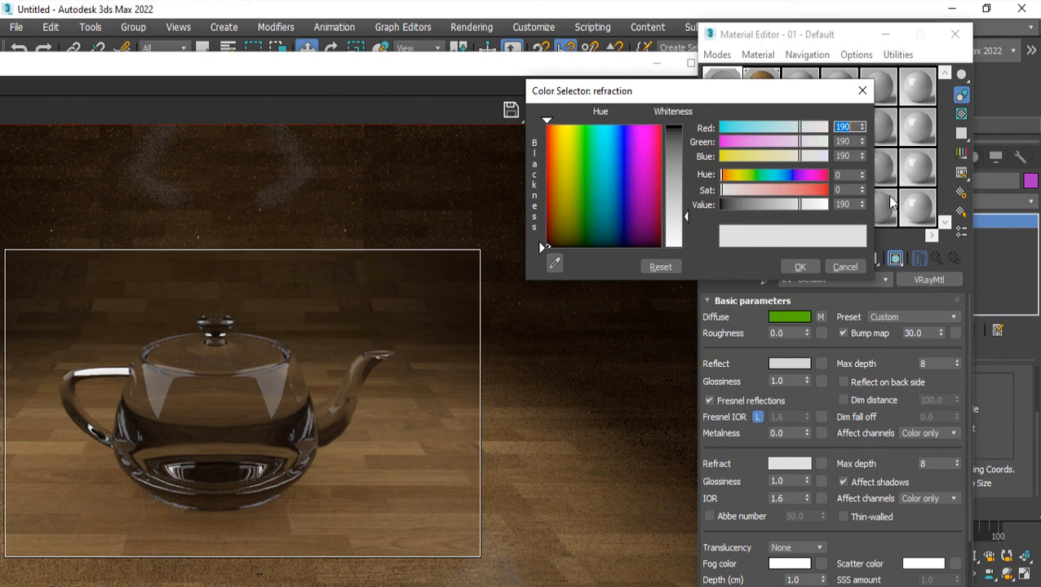
click(844, 267)
double_click(779, 481)
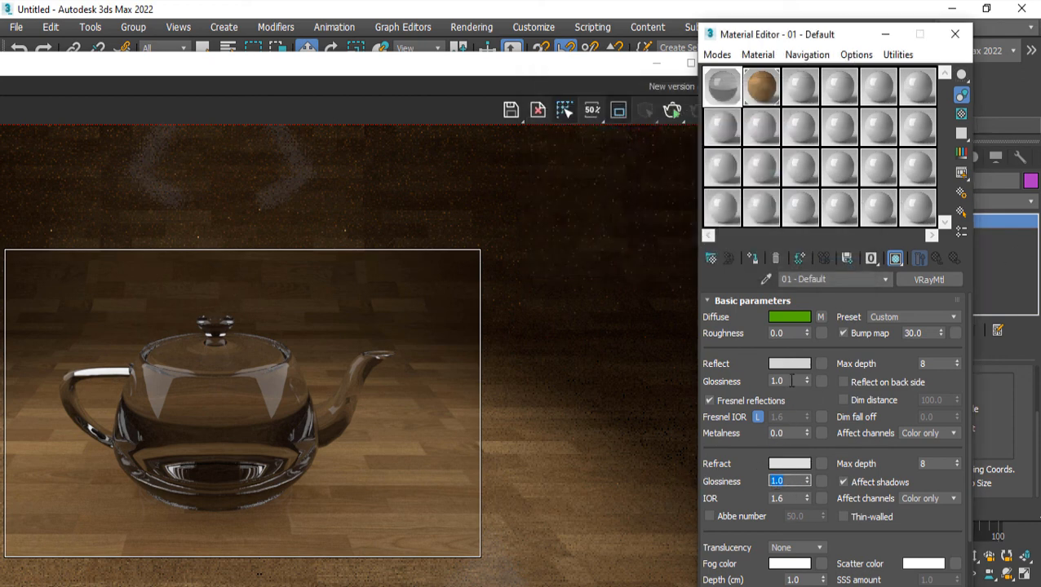
double_click(790, 381)
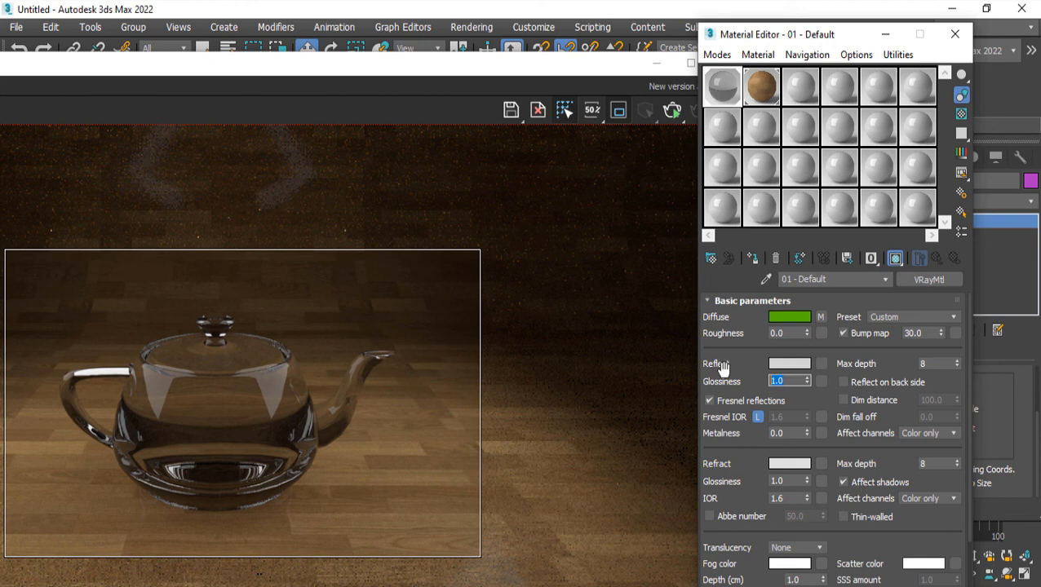
click(790, 481)
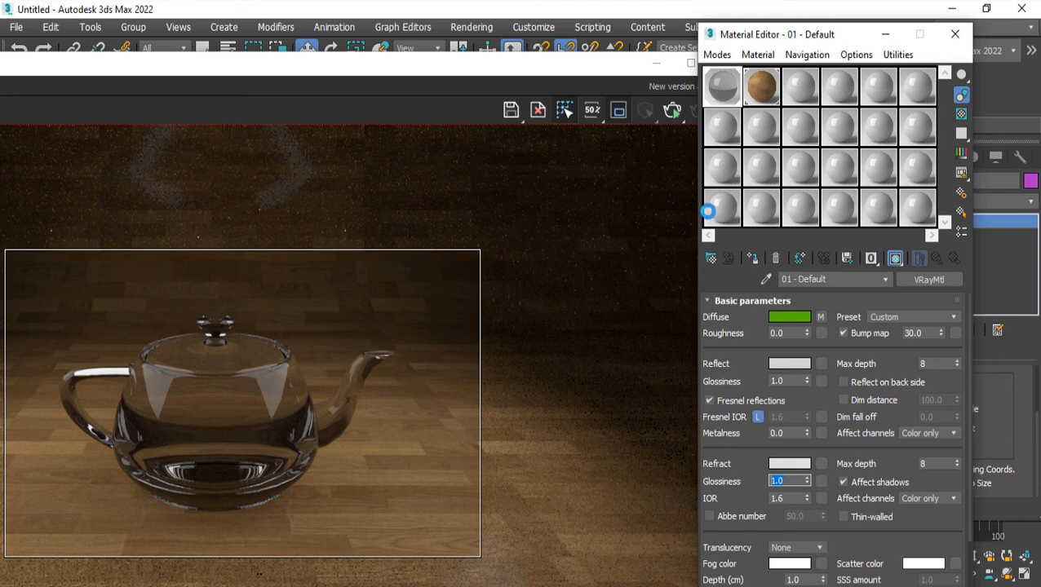
click(536, 302)
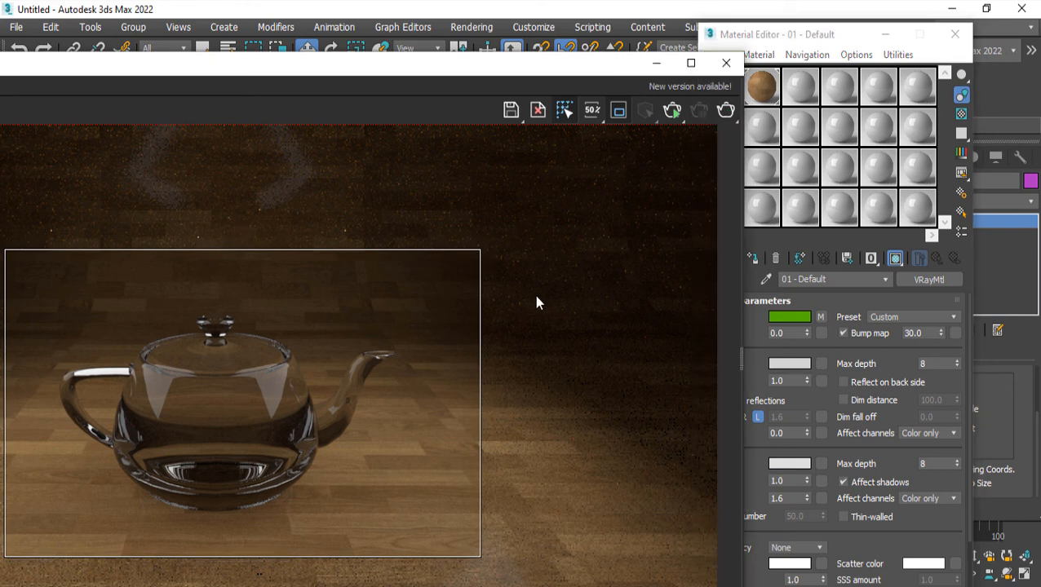